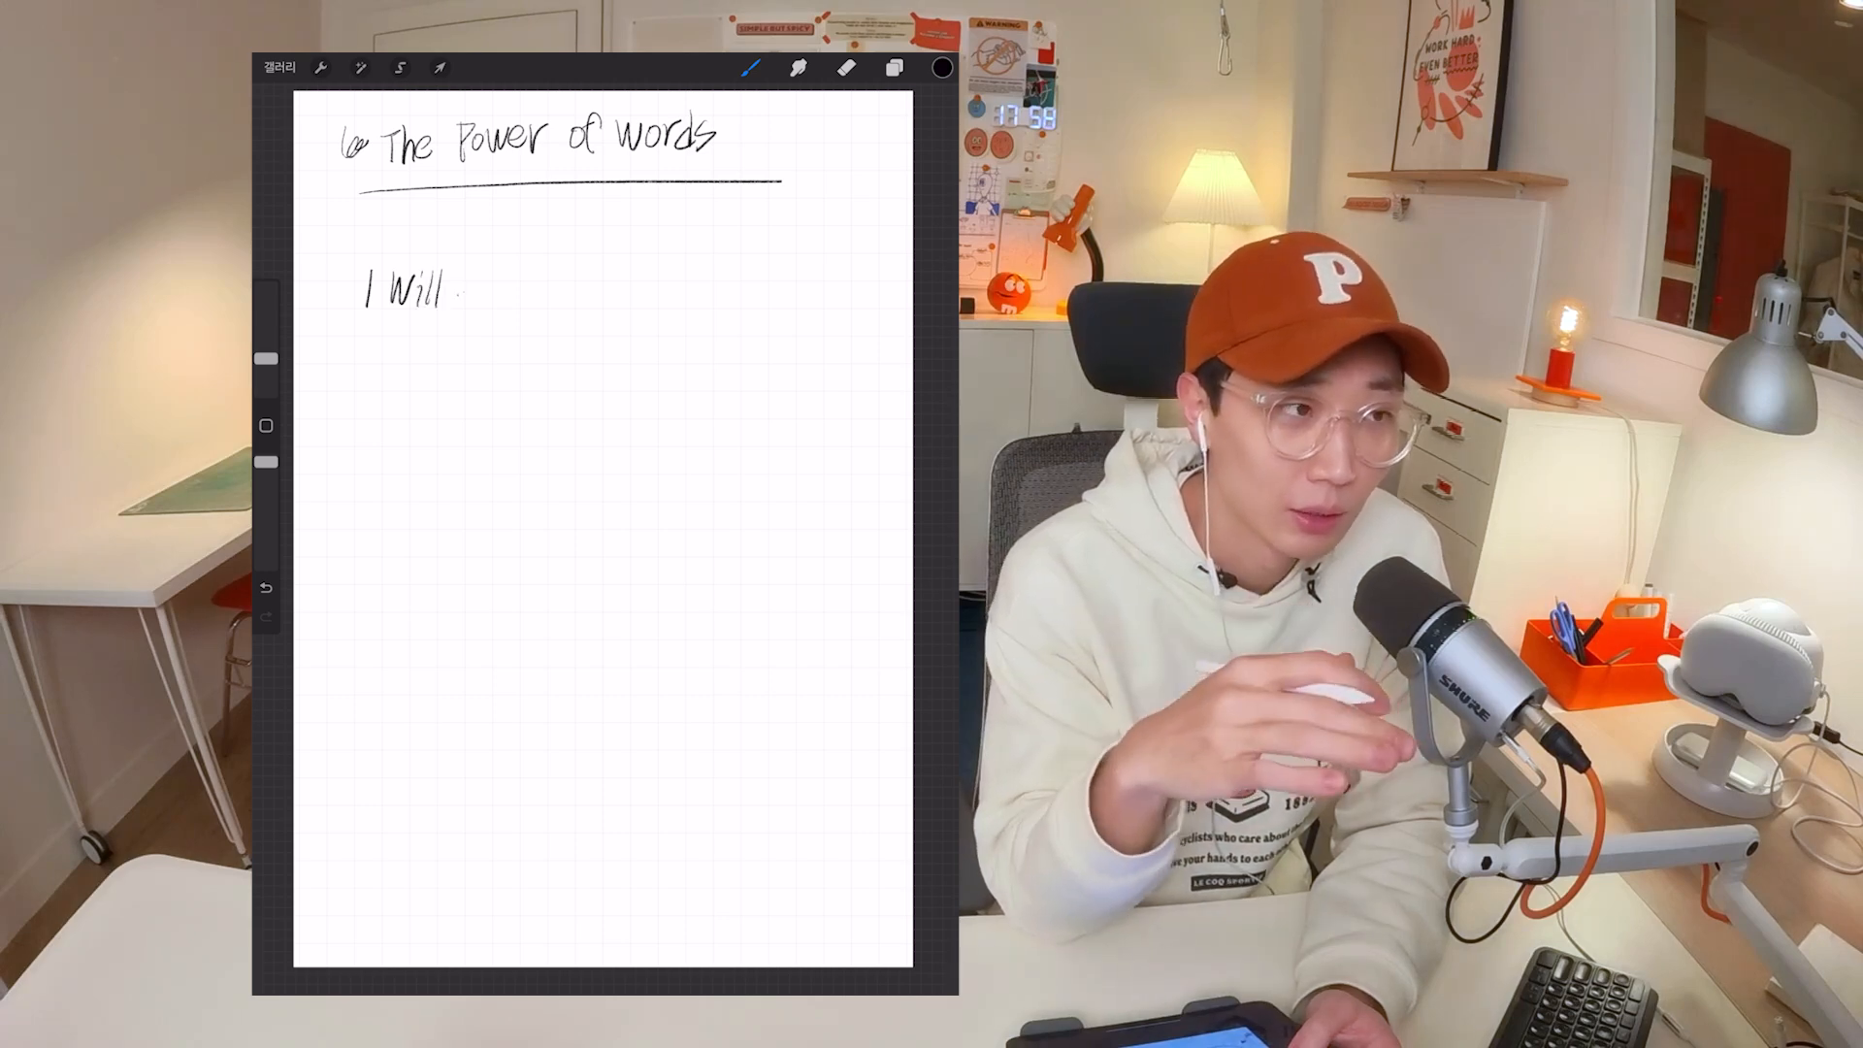
Step: Handwrite four sentences below the heading, from "I will make Poster." to "I wonder if I can design something inspiring this week."
drag(458, 304, 480, 302)
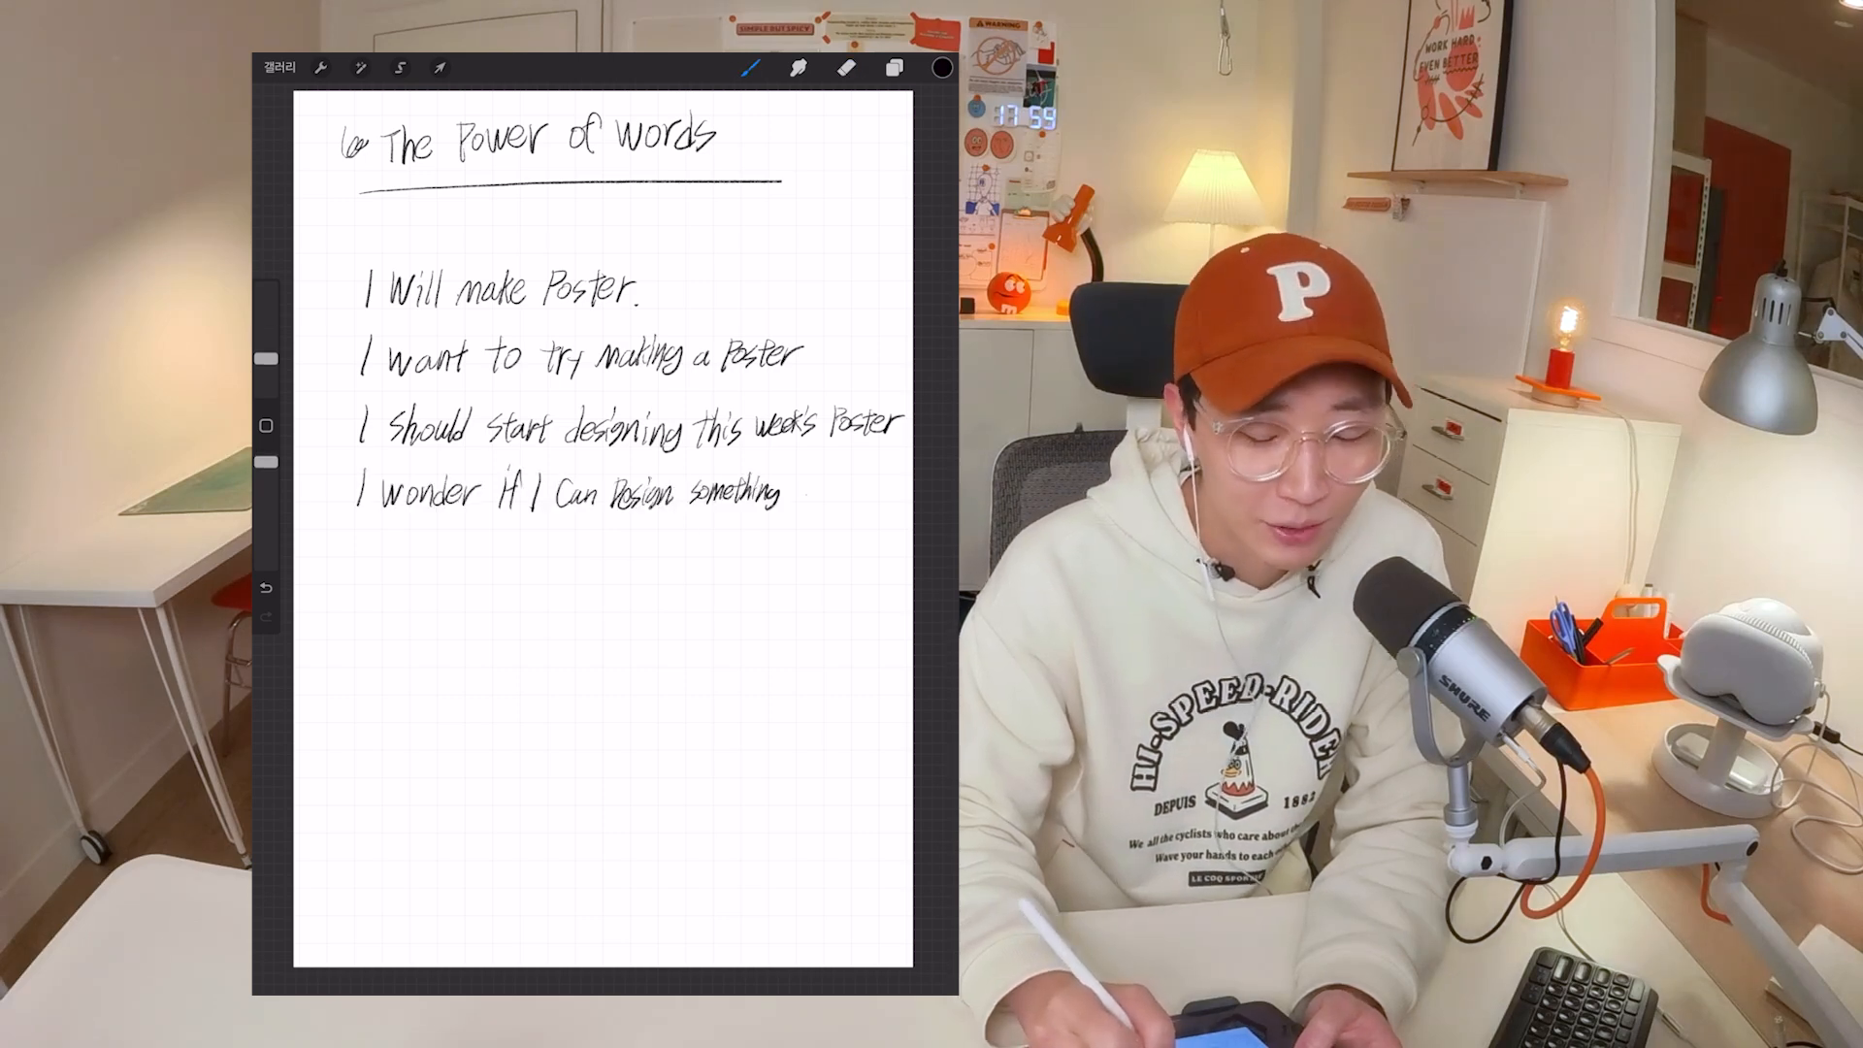
drag(369, 539, 398, 557)
drag(409, 535, 533, 556)
drag(554, 543, 609, 557)
click(613, 557)
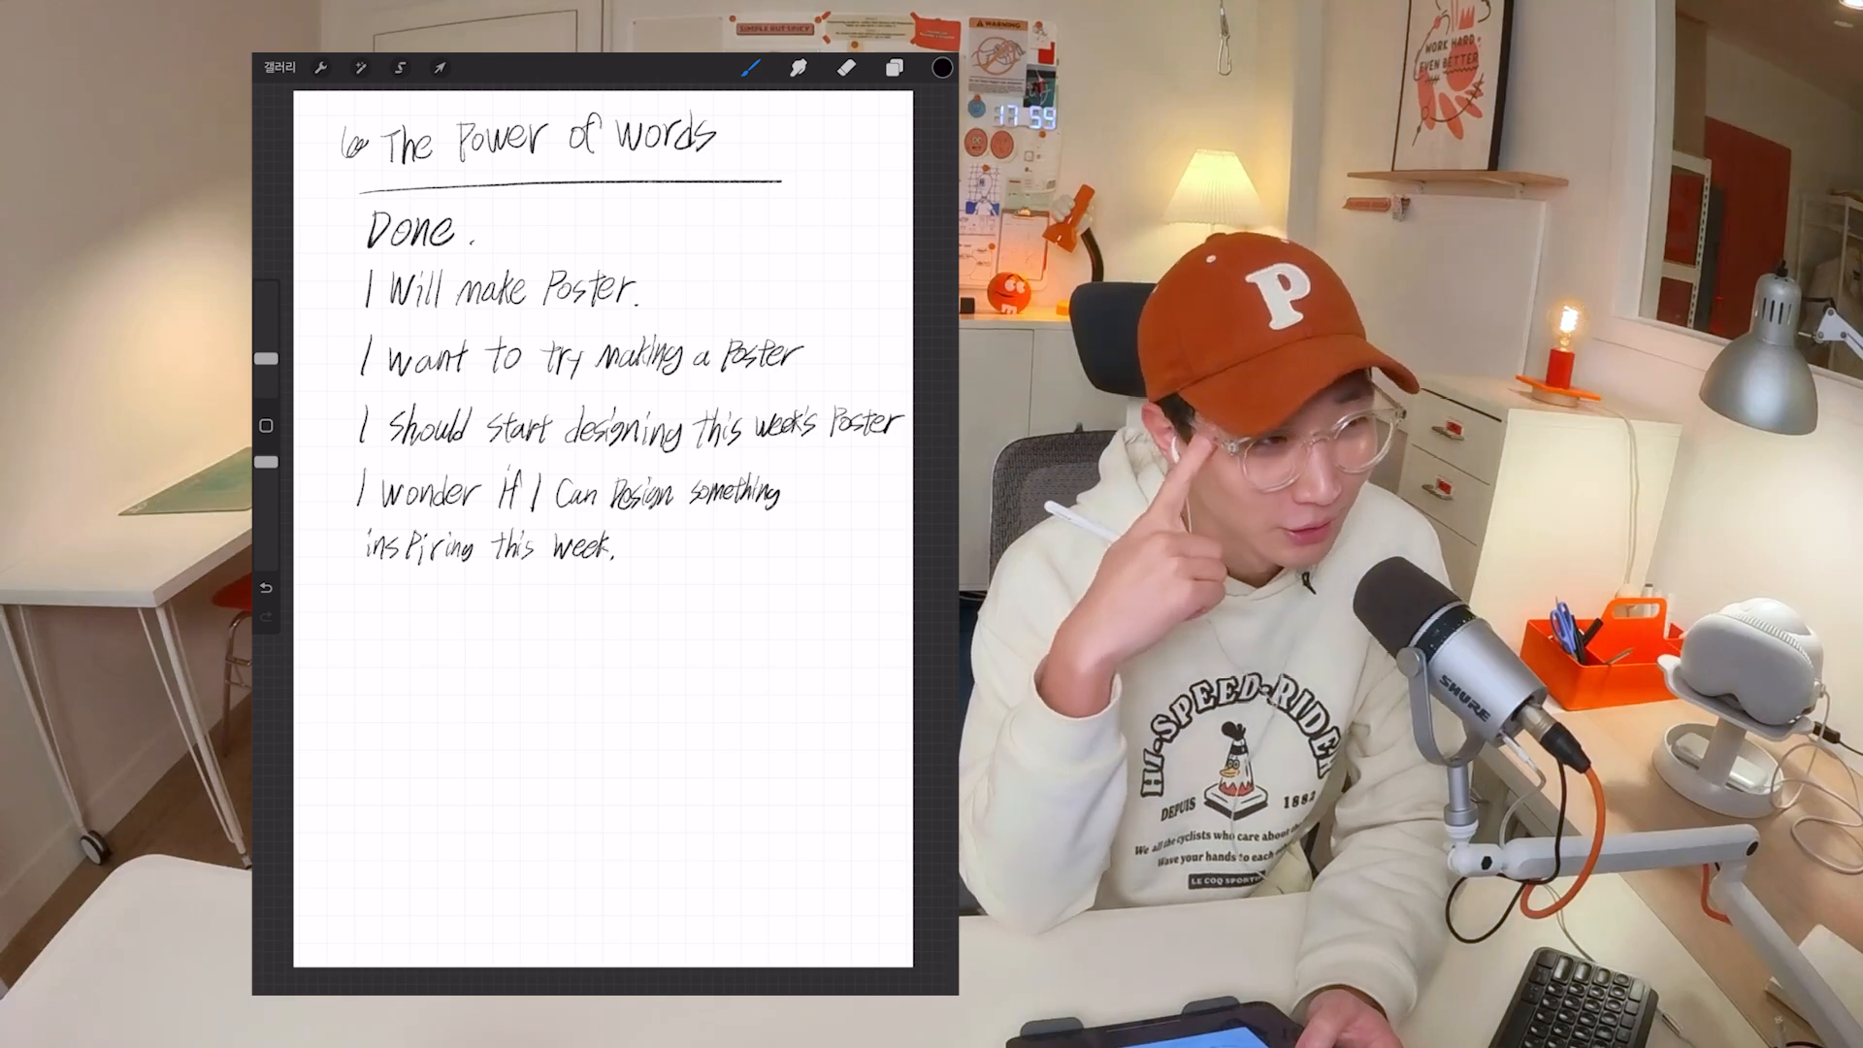
Step: Draw a target of concentric circles below the sentences with a small arrow pointing at it, and write notes beside it
mouse_move(478, 623)
mouse_down()
mouse_move(366, 686)
mouse_move(430, 612)
mouse_up()
drag(483, 650, 472, 696)
drag(468, 726, 462, 727)
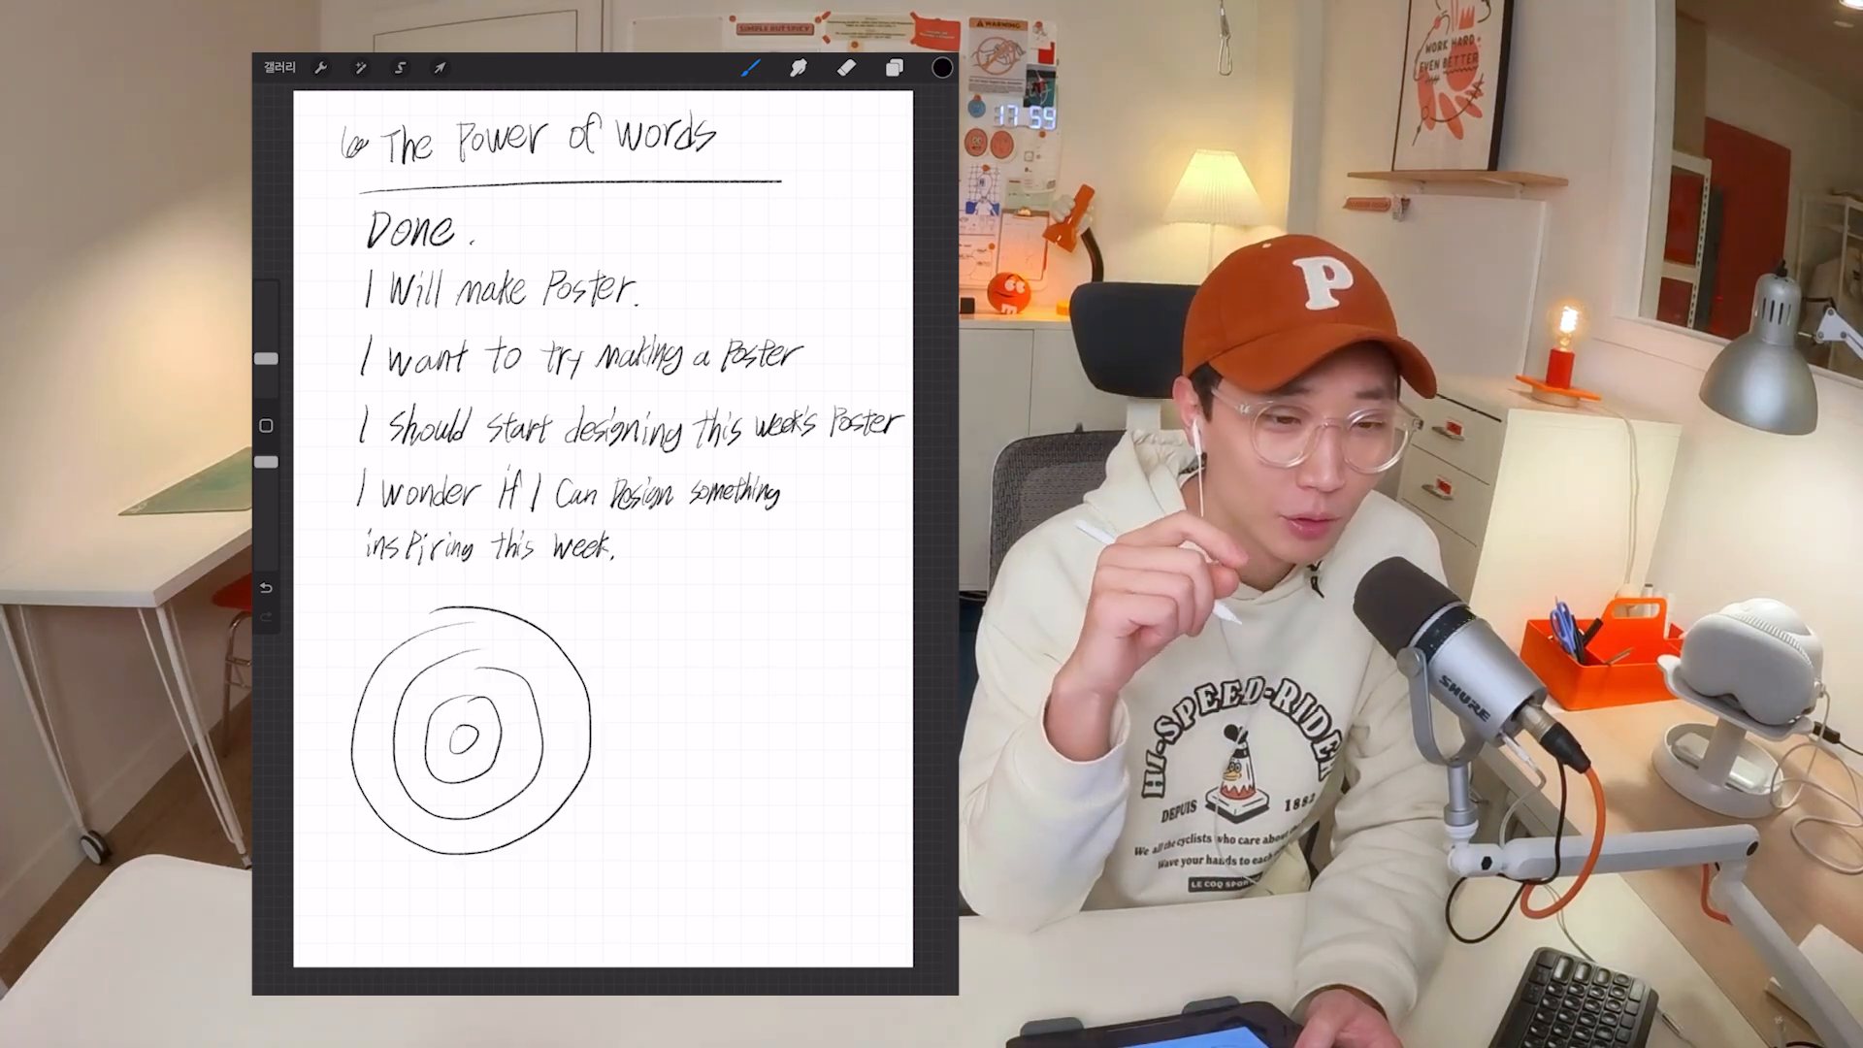
mouse_move(324, 886)
mouse_down()
mouse_move(360, 848)
mouse_move(324, 913)
mouse_up()
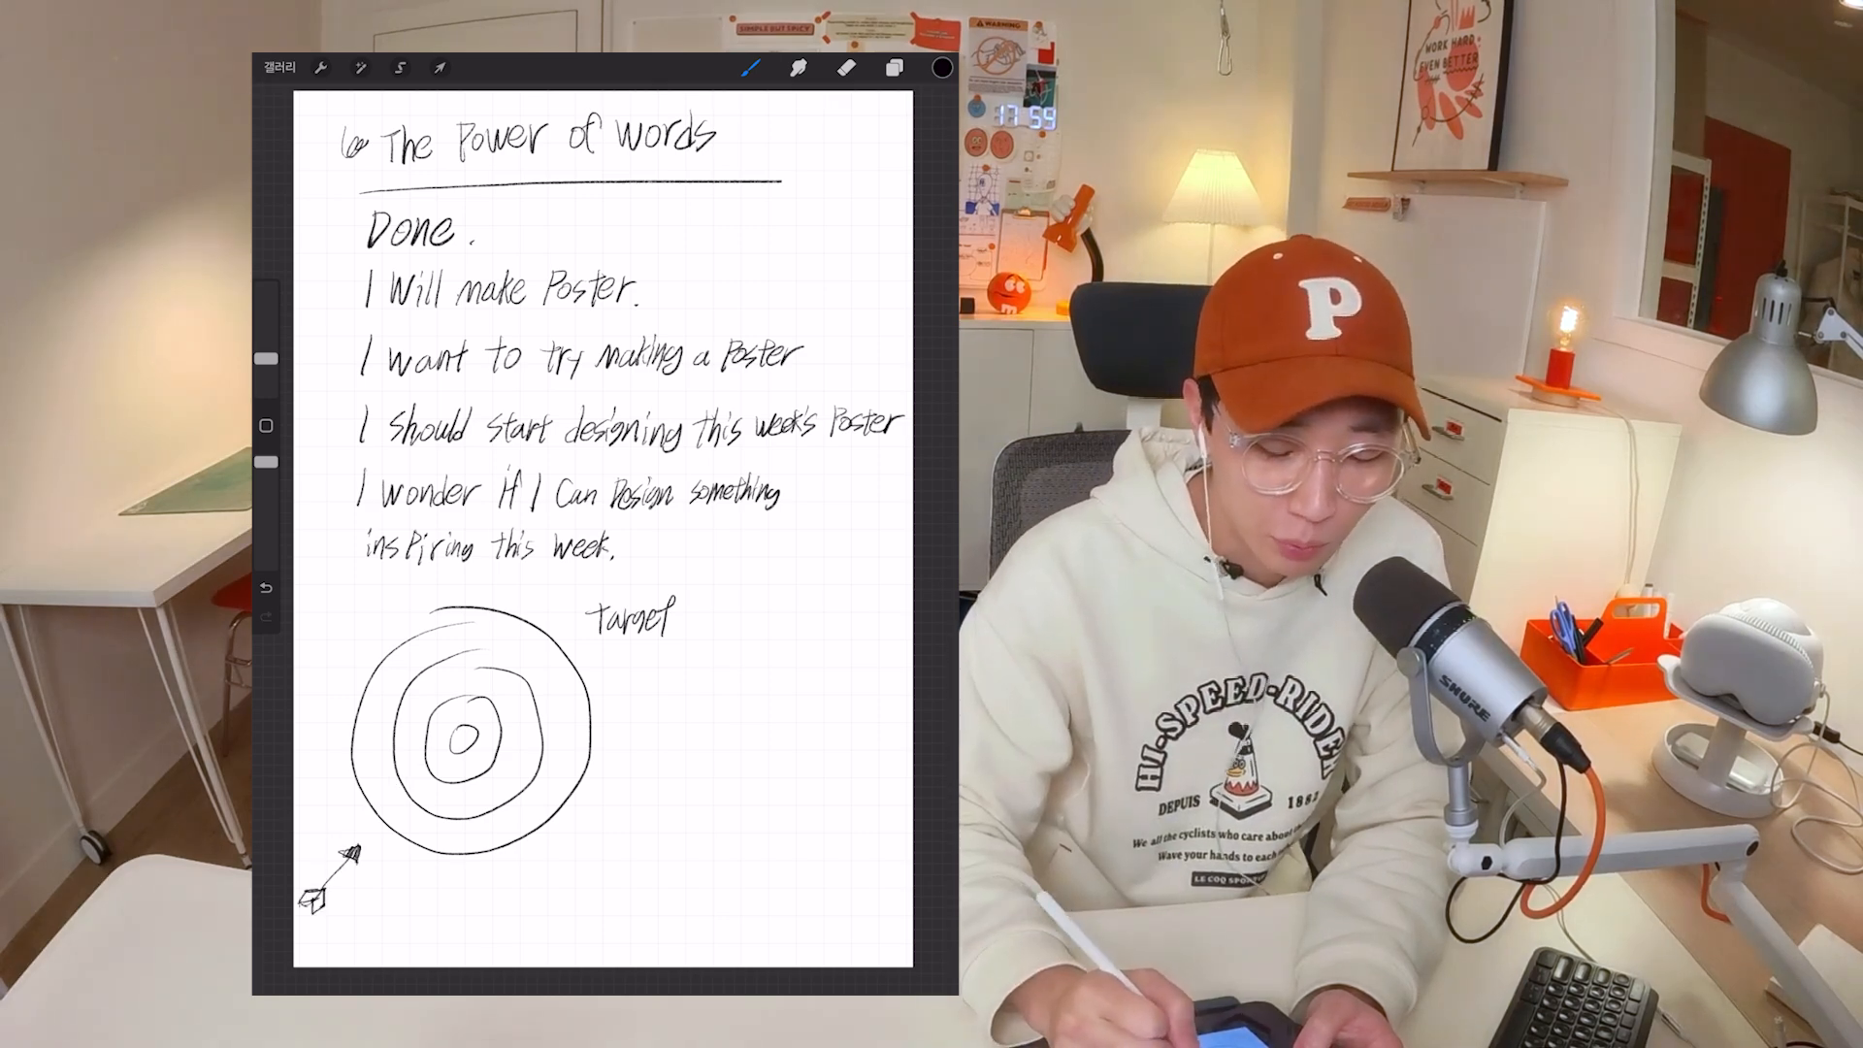
drag(590, 694, 628, 677)
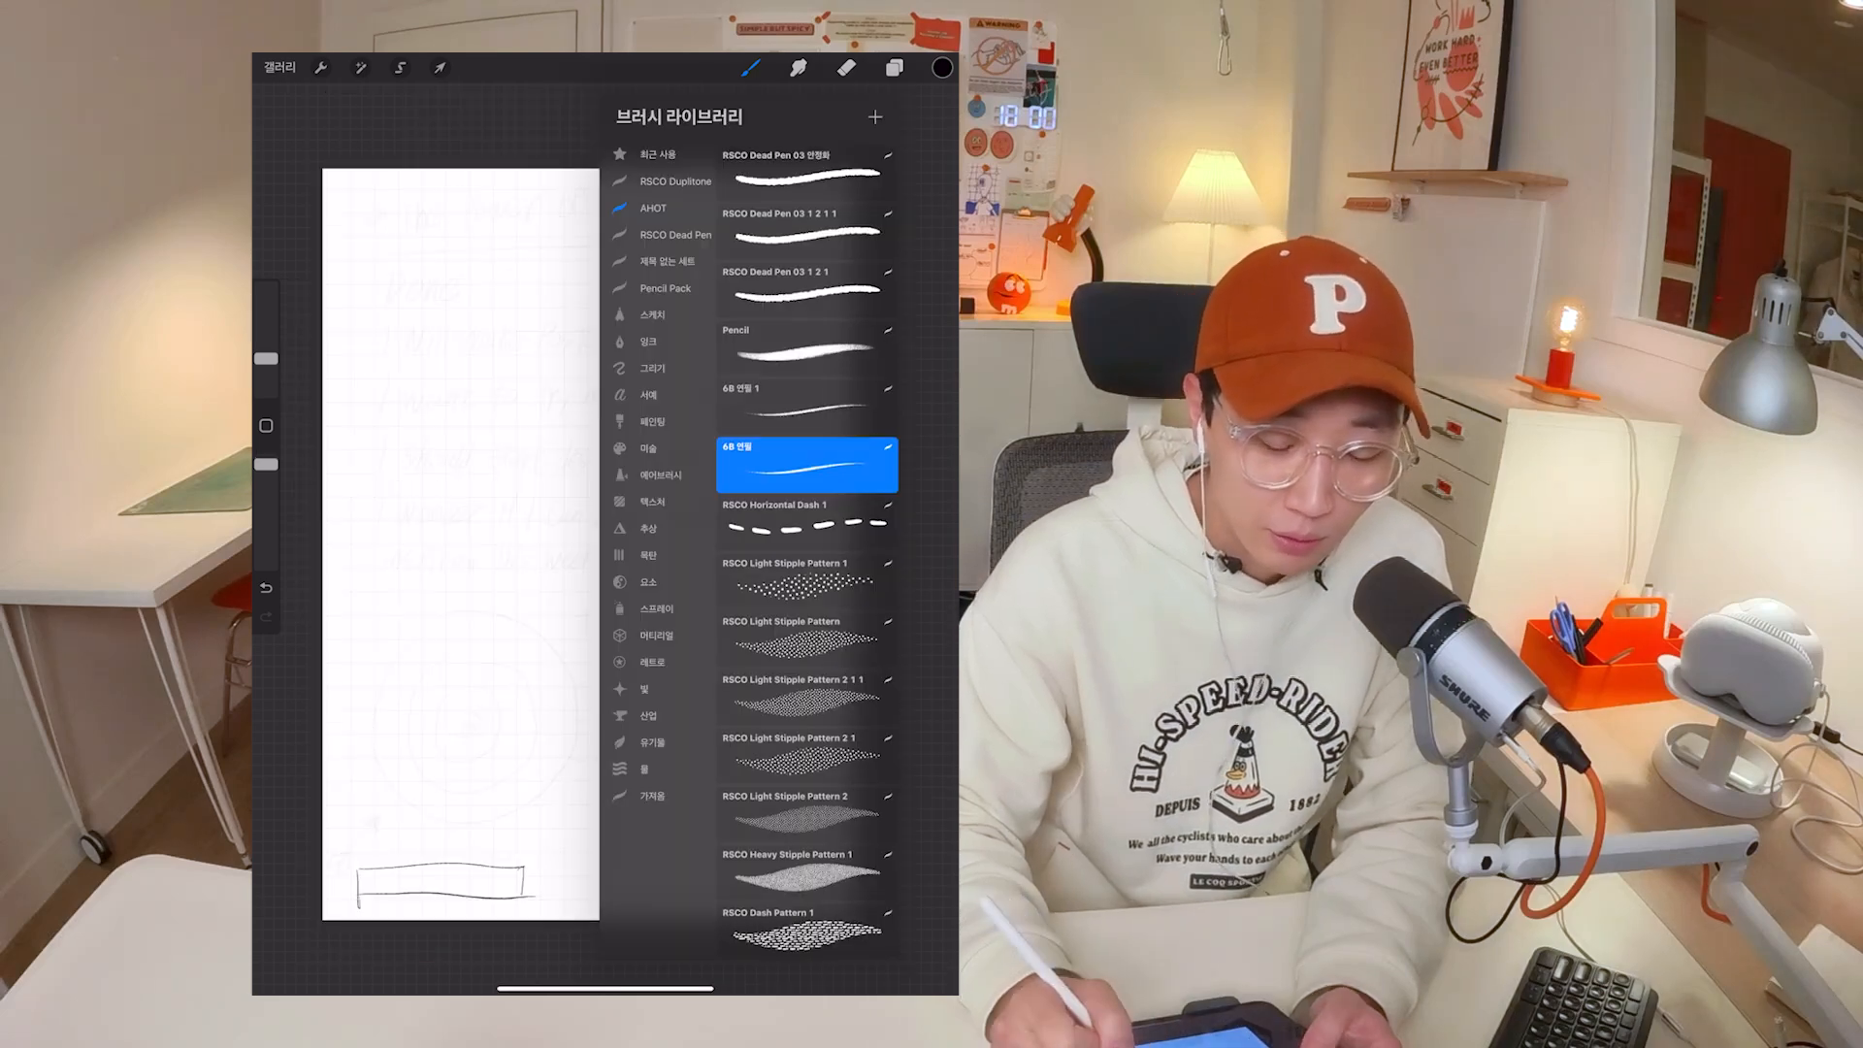
Step: Sketch a large rectangular frame over the upper part of the poster layout, with extra lines along its lower edge
drag(373, 307, 376, 645)
drag(374, 209, 363, 658)
mouse_move(367, 207)
mouse_down()
mouse_move(818, 209)
mouse_move(826, 536)
mouse_up()
drag(830, 206, 833, 644)
drag(377, 645, 849, 647)
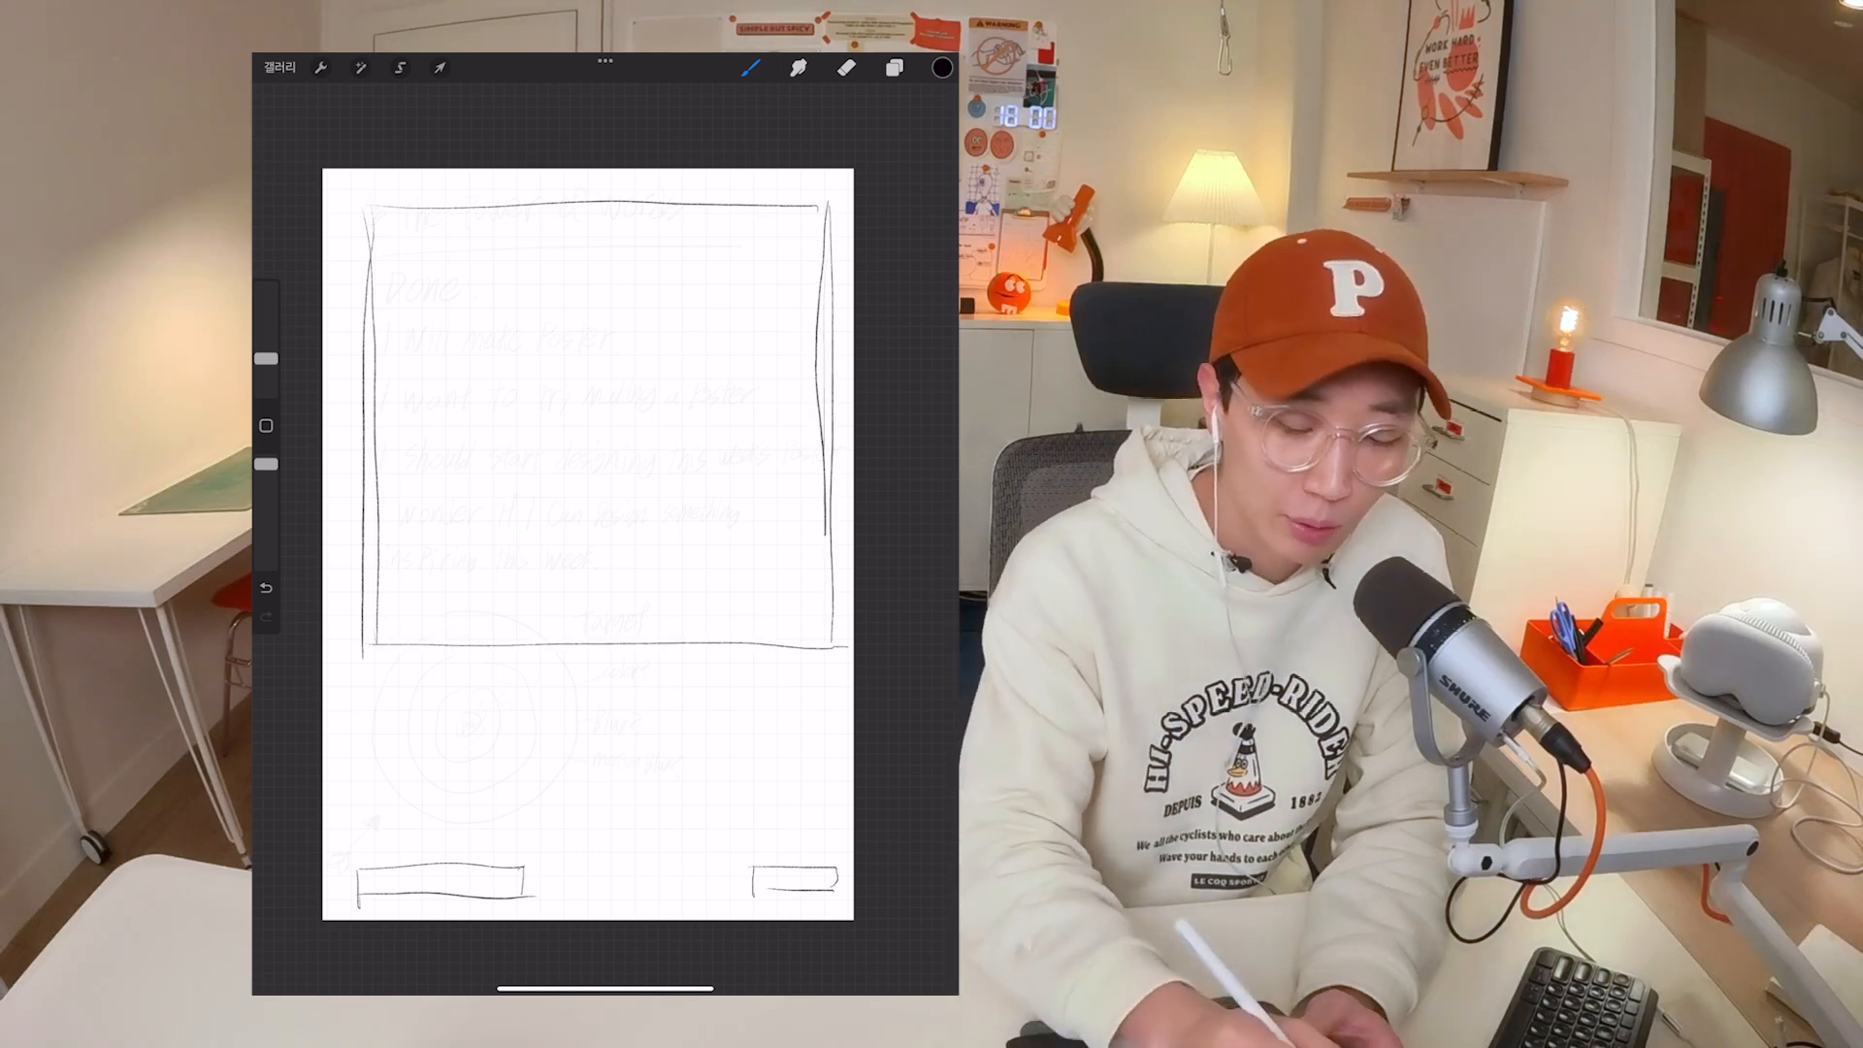
drag(363, 658, 825, 666)
mouse_move(558, 668)
mouse_down()
mouse_move(366, 670)
mouse_move(836, 667)
mouse_up()
Step: Sketch a text block below the frame, with the title "THE POWER OF WORDS" above several body text lines
drag(476, 710, 473, 825)
drag(480, 710, 716, 708)
drag(717, 708, 719, 801)
drag(482, 800, 735, 806)
drag(473, 707, 714, 818)
drag(482, 737, 710, 740)
drag(466, 753, 465, 818)
drag(468, 756, 720, 760)
drag(726, 756, 724, 822)
drag(475, 823, 734, 835)
drag(476, 766, 708, 773)
drag(476, 782, 692, 784)
drag(499, 813, 728, 804)
mouse_move(588, 718)
mouse_down()
mouse_move(615, 742)
mouse_move(716, 742)
mouse_up()
Step: Draw a large circle filling the frame and scale copies of it down into concentric rings
drag(592, 202, 603, 203)
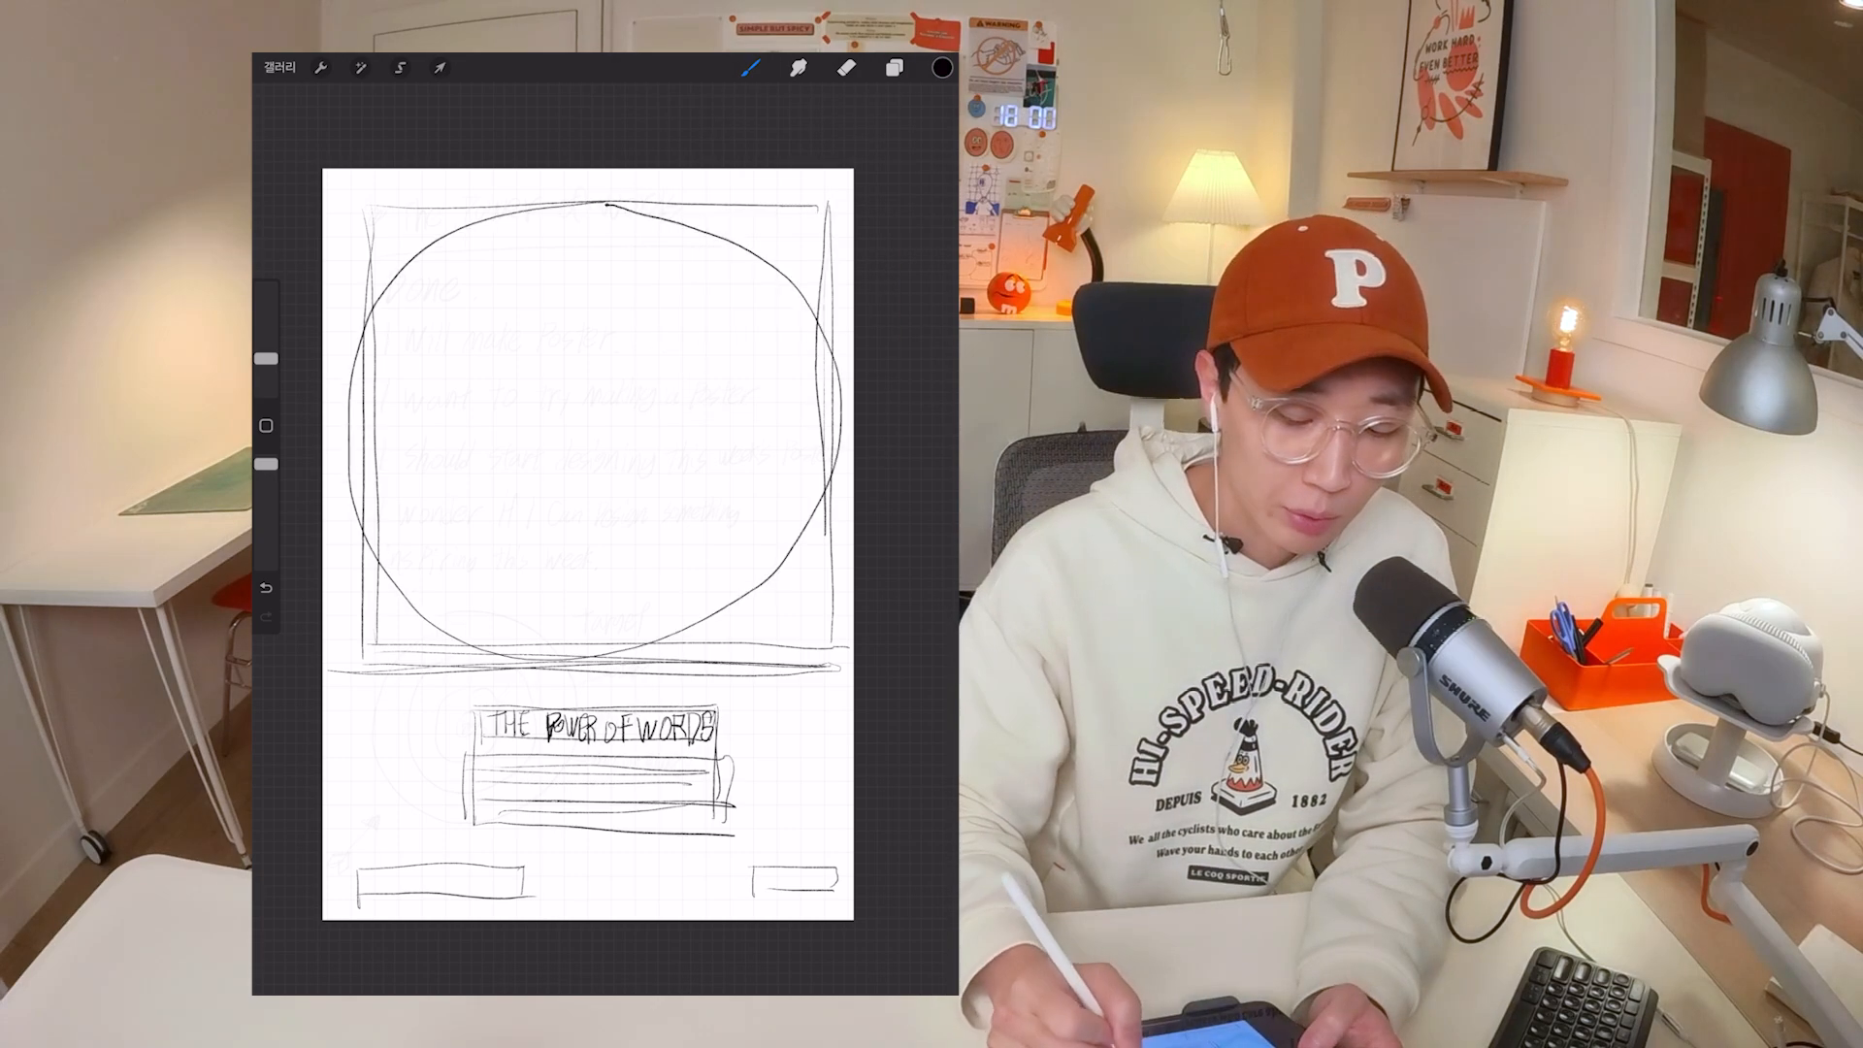
click(439, 68)
click(574, 924)
drag(358, 667, 465, 560)
drag(643, 381, 588, 440)
click(893, 68)
click(440, 68)
drag(408, 260, 513, 362)
click(894, 68)
click(750, 68)
Step: Handwrite DONE at the centre of the rings and the sentences around them, with the longest sentence in the outermost ring
drag(572, 427, 576, 454)
drag(593, 431, 608, 452)
drag(614, 390, 614, 414)
drag(573, 490, 594, 480)
drag(599, 306, 599, 328)
drag(599, 249, 599, 274)
drag(599, 177, 599, 210)
drag(578, 497, 604, 504)
drag(633, 453, 764, 437)
mouse_move(565, 462)
mouse_down()
mouse_move(572, 483)
mouse_move(547, 473)
mouse_up()
drag(575, 375, 600, 395)
drag(777, 383, 771, 403)
mouse_move(532, 540)
mouse_down()
mouse_move(540, 561)
mouse_move(583, 553)
mouse_up()
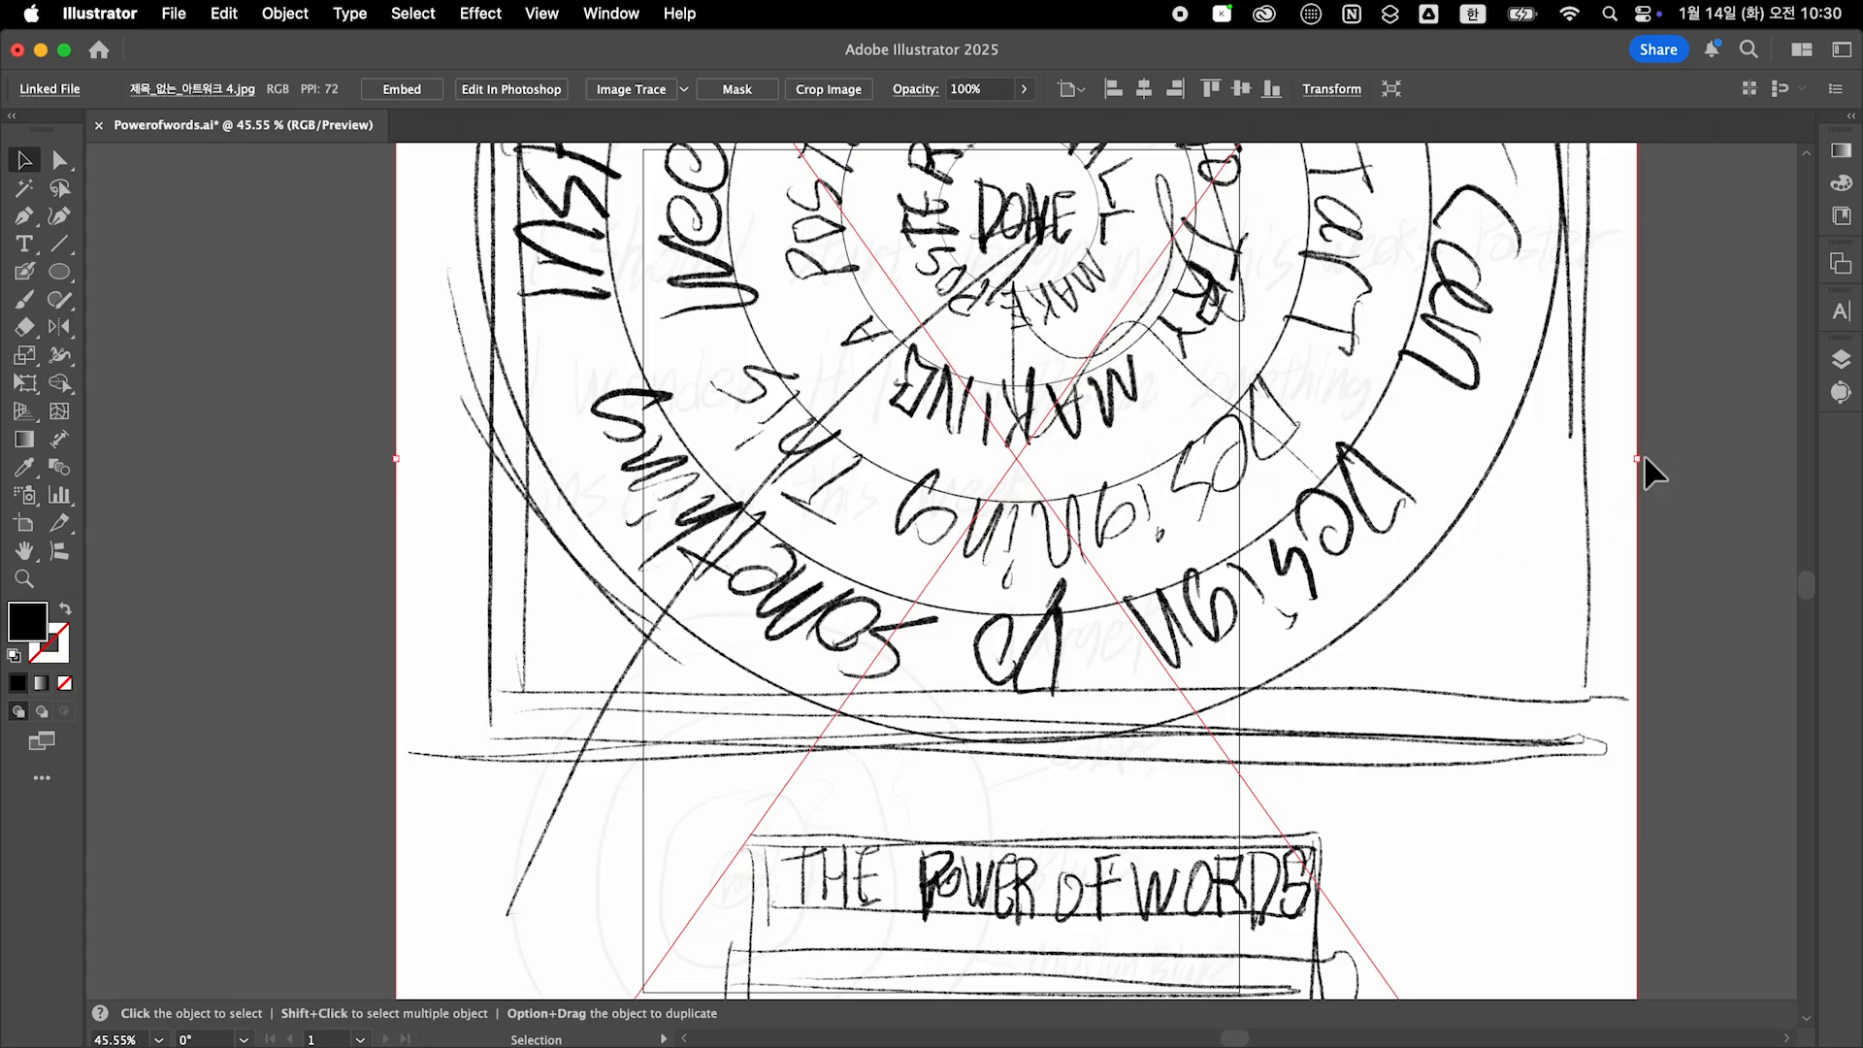
Step: In Illustrator, scale the placed sketch image down to fit the artboard and keep it selected
mouse_move(1655, 473)
mouse_down()
mouse_move(1151, 446)
mouse_move(1067, 592)
mouse_move(1249, 563)
mouse_up()
click(1067, 591)
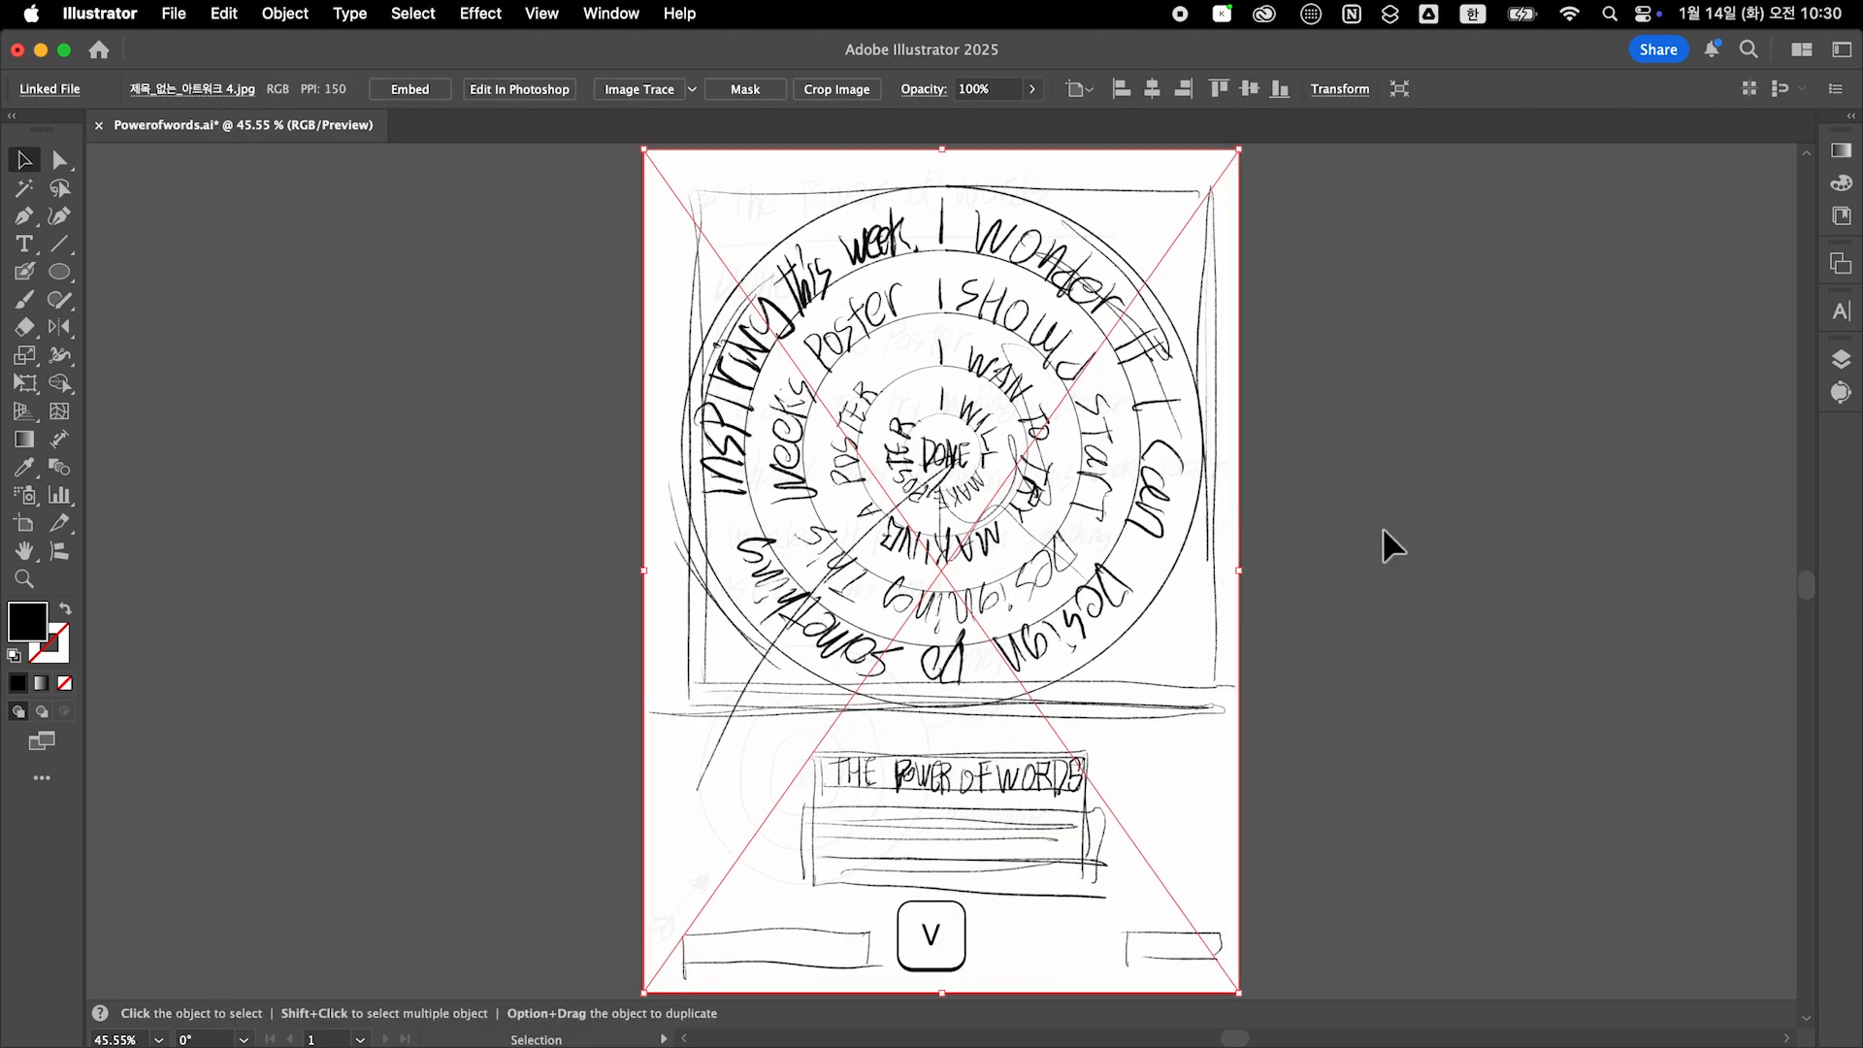
click(1384, 540)
click(1158, 524)
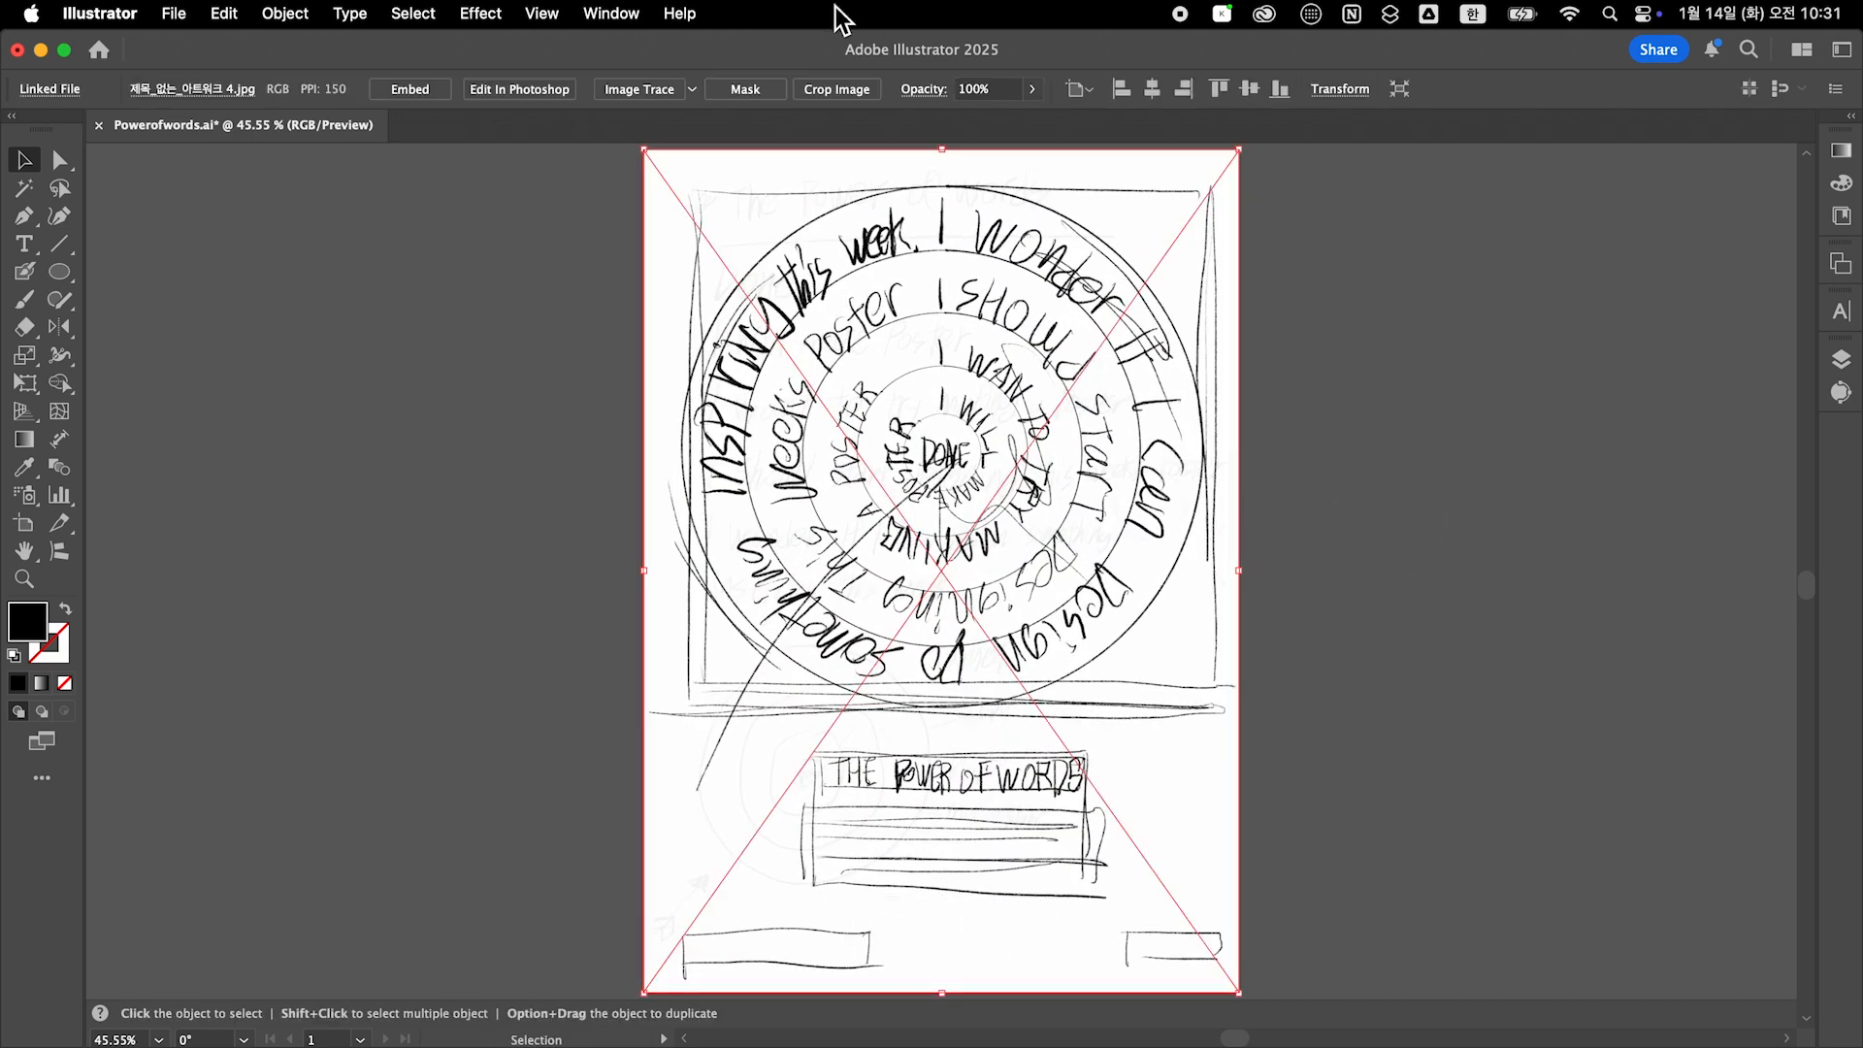
Step: Set the sketch image's opacity to 30%
click(997, 89)
key(cmd+a)
text(30)
key(Return)
key(v)
Step: Move the sketch image onto the 스케치 layer in the same position and lock that layer
click(1240, 504)
click(1172, 502)
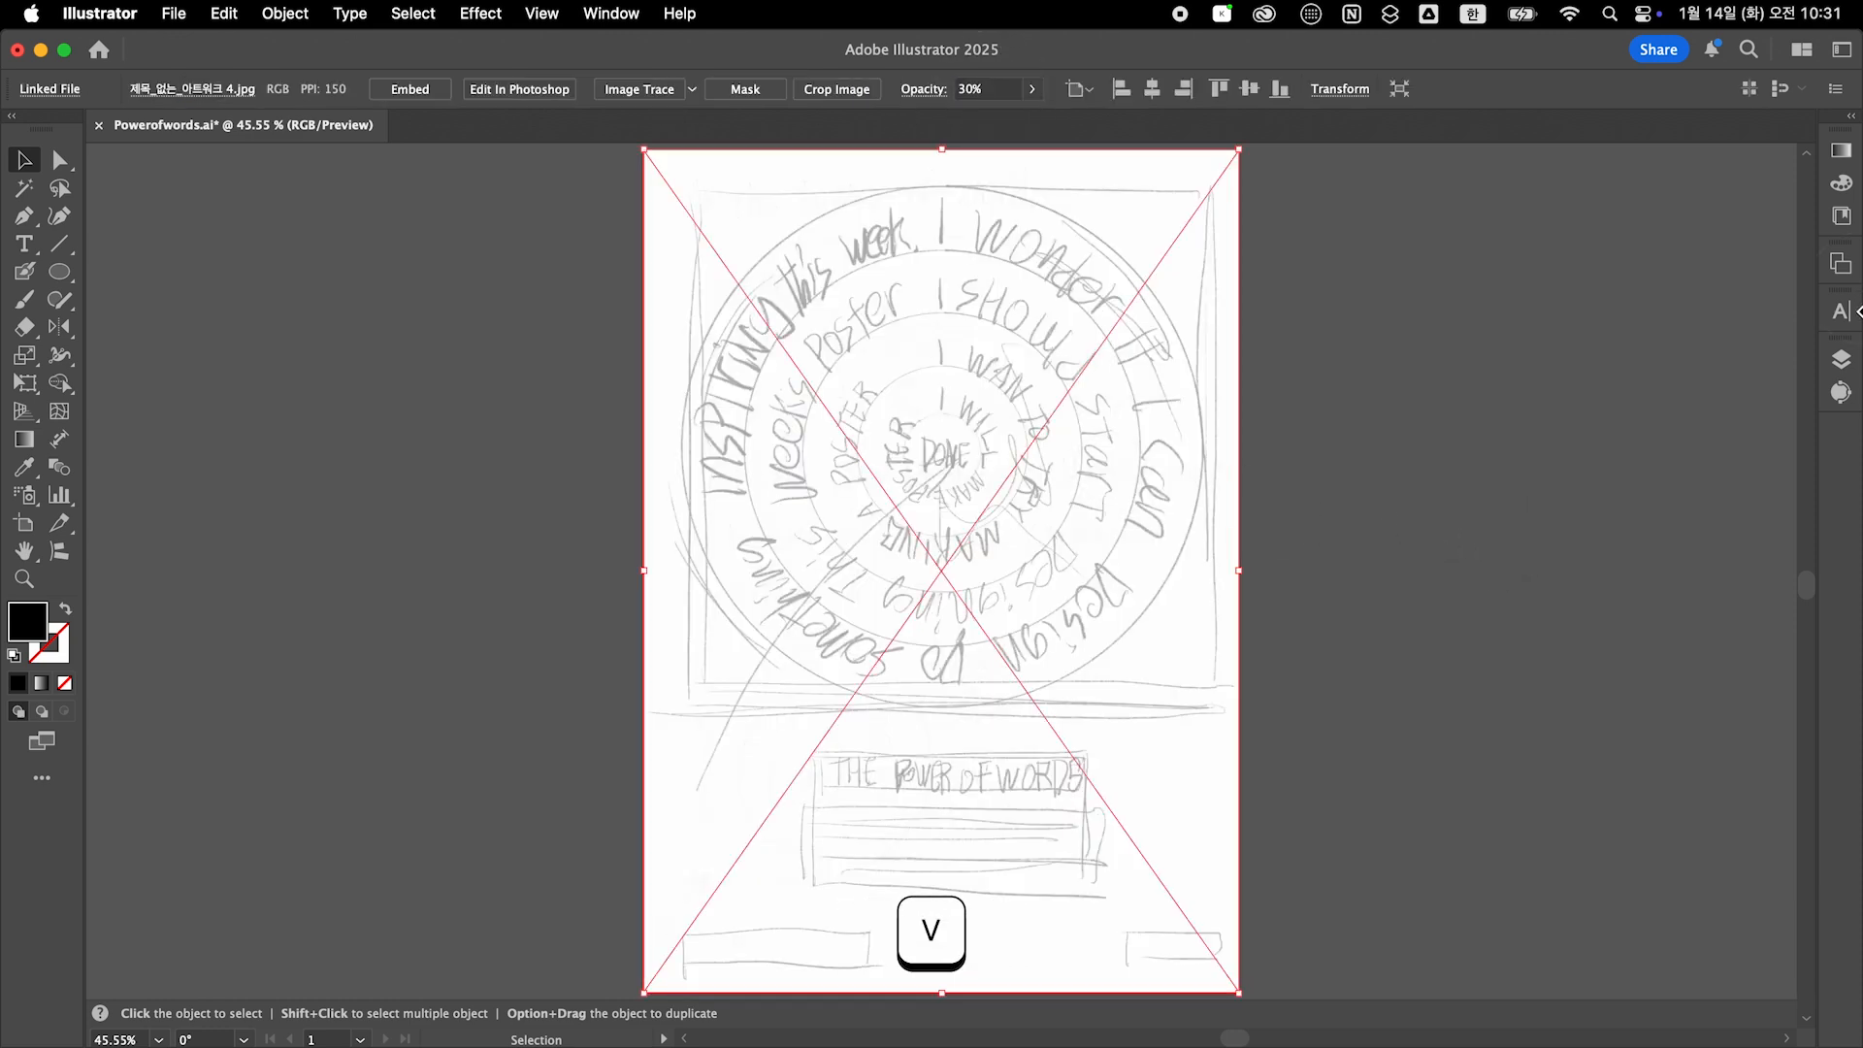
key(cmd+x)
click(1840, 359)
key(cmd+f)
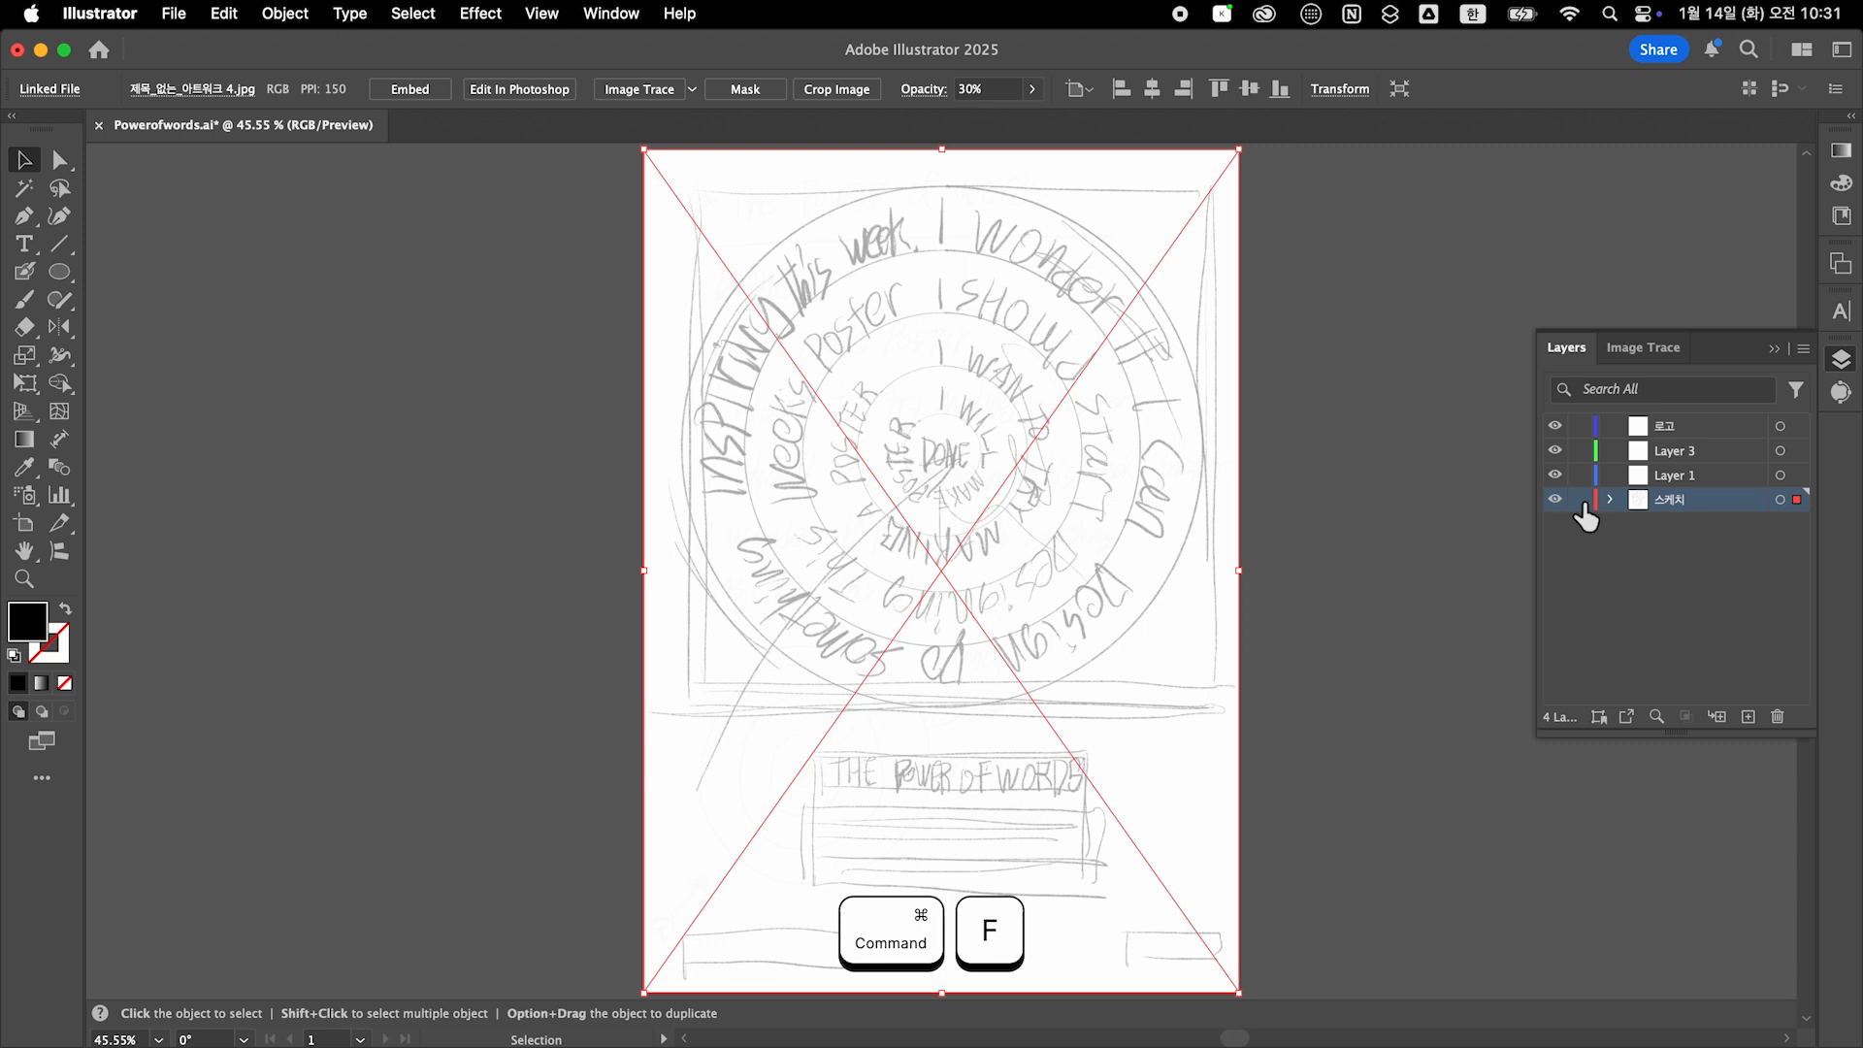
click(1579, 499)
Step: Rename Layer 1 as Design and make it the active layer
click(1673, 476)
double_click(1670, 477)
text(ㄷ)
key(BackSpace)
key(Caps_Lock)
text(Design)
key(Return)
click(1773, 349)
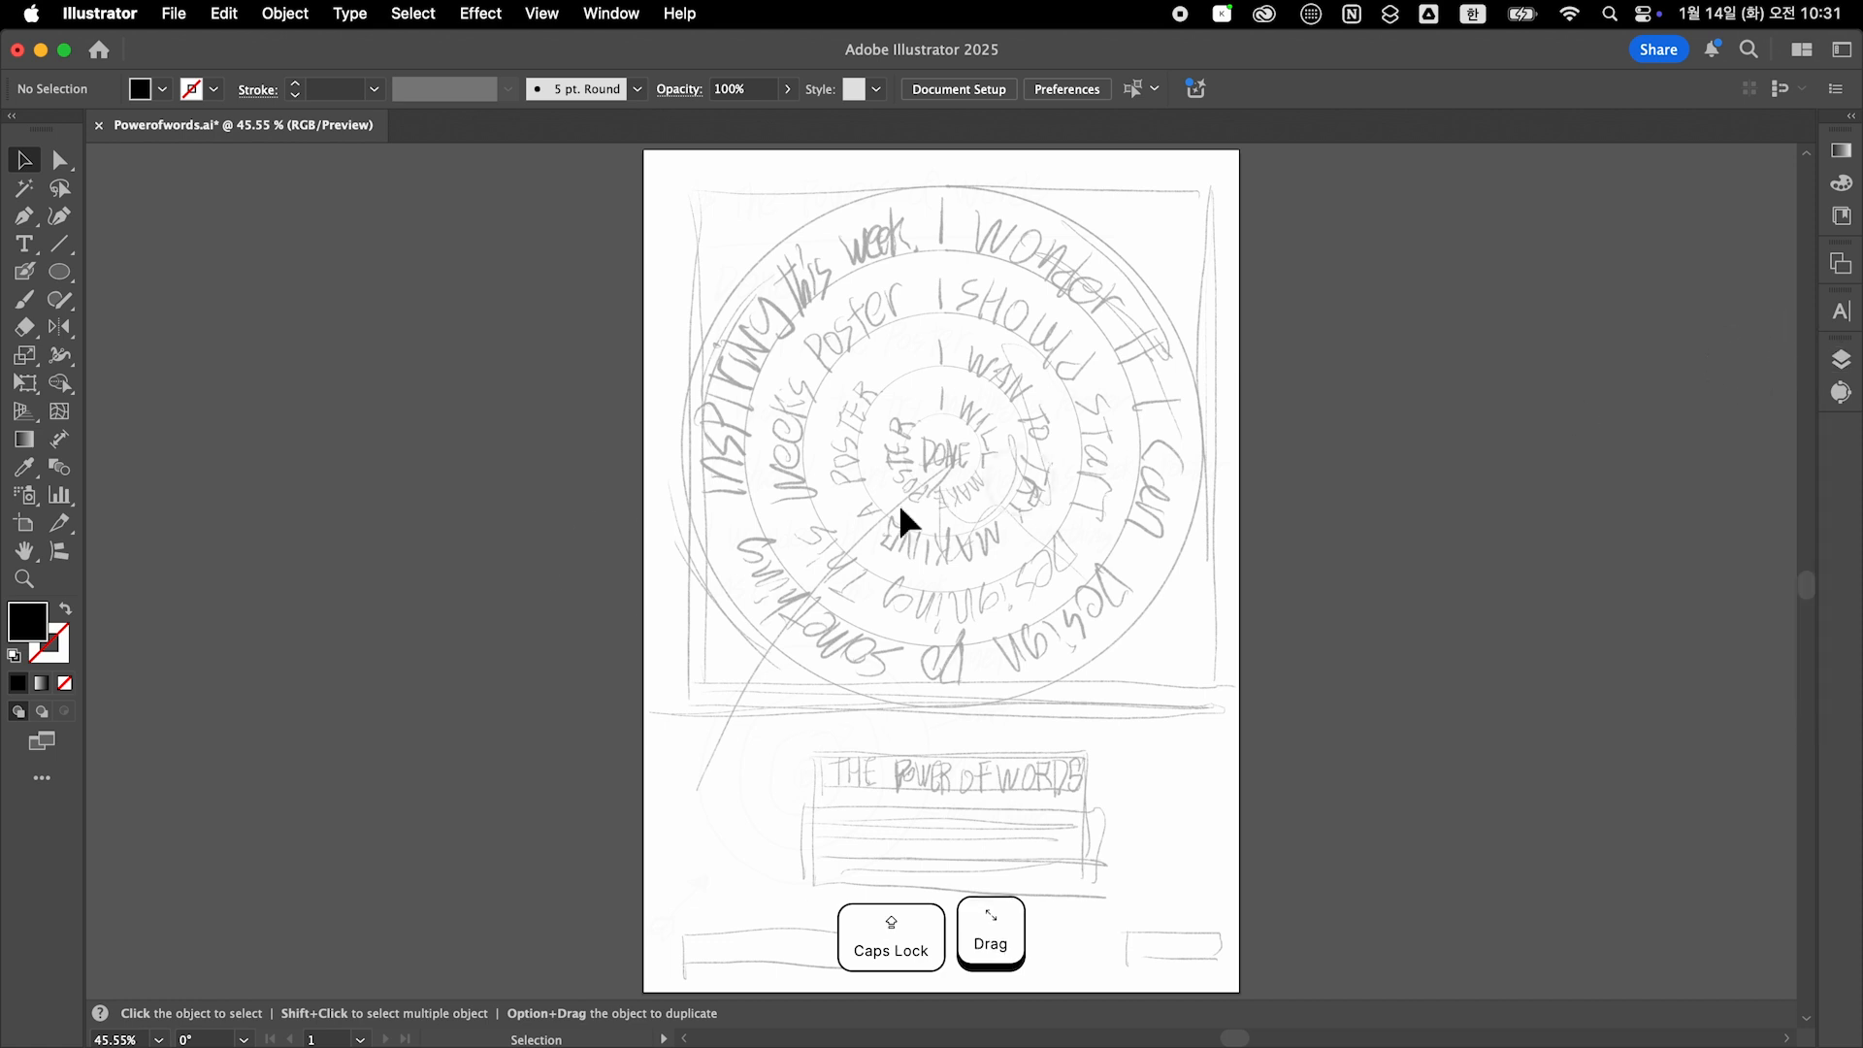
Step: Draw a small unfilled, black-outlined circle around DONE and a concentric one about 373 mm across following the sketched outer ring
key(l)
mouse_move(941, 454)
mouse_down()
mouse_move(985, 411)
mouse_move(1032, 449)
mouse_move(1137, 286)
mouse_move(1236, 184)
mouse_move(1206, 187)
mouse_move(917, 485)
mouse_up()
key(shift+x)
key(v)
click(983, 450)
scroll(971, 425, up, 1)
key(super+0)
key(shift+super+a)
Step: Blend the inner and outer circles using Specified Distance spacing of 64 mm
key(w)
click(1197, 370)
key(Return)
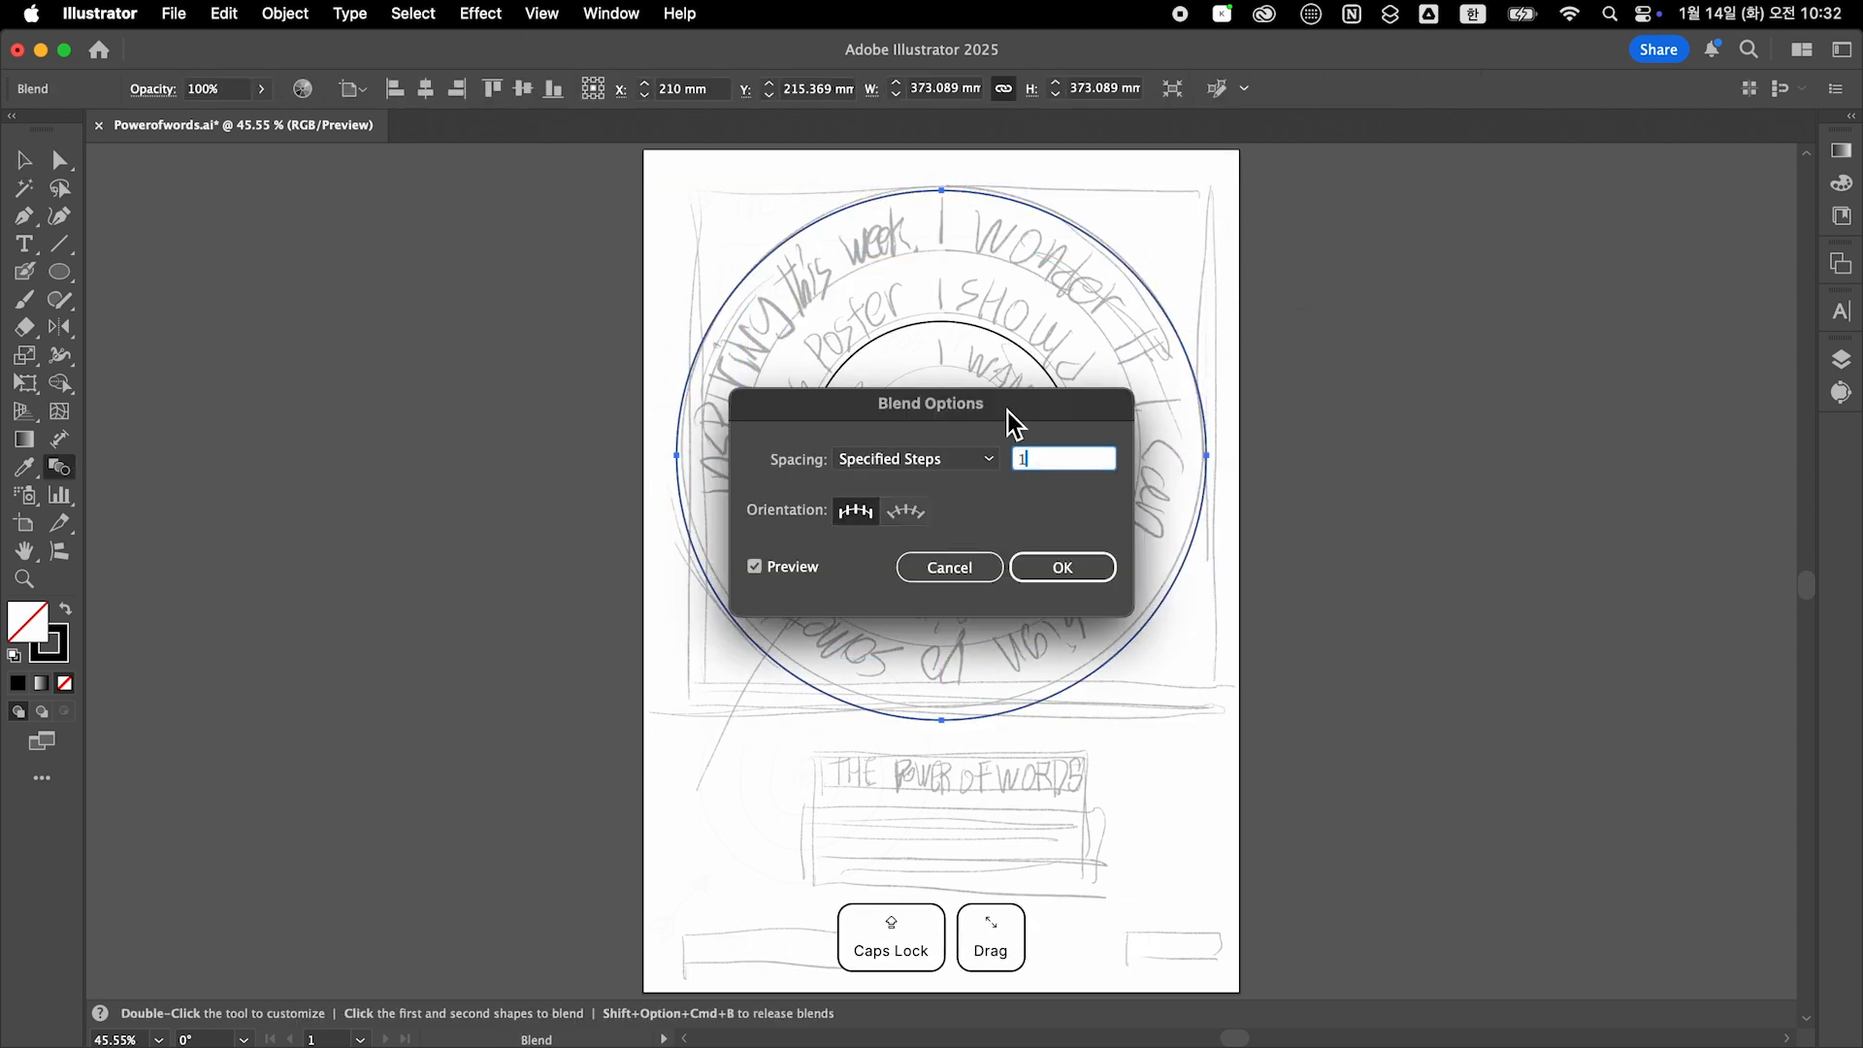
drag(1007, 412, 550, 375)
scroll(574, 427, up, 2)
drag(461, 424, 468, 456)
scroll(592, 436, up, 20)
scroll(592, 437, up, 20)
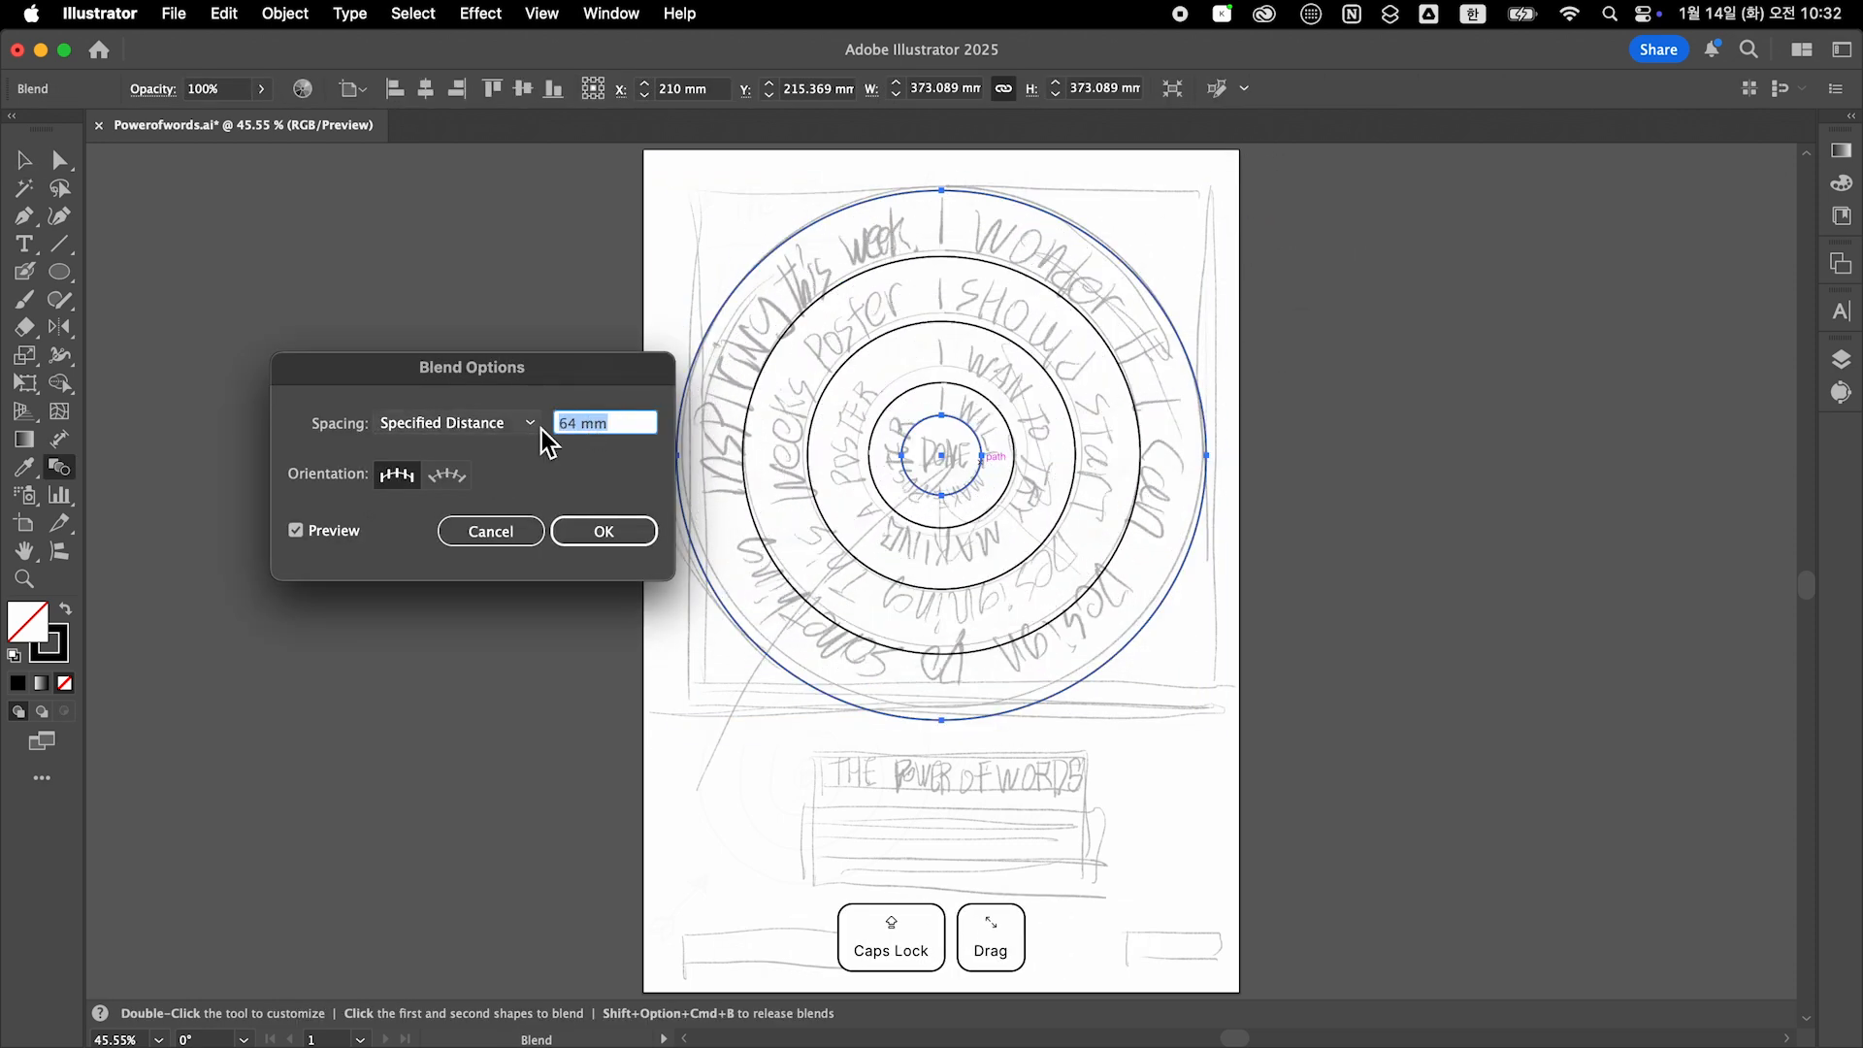
click(603, 541)
Step: Shrink the innermost circle of the blend and lock the vertical line running up from the rings' centre
key(v)
double_click(970, 427)
scroll(980, 414, up, 5)
drag(987, 421, 975, 429)
key(super+2)
key(v)
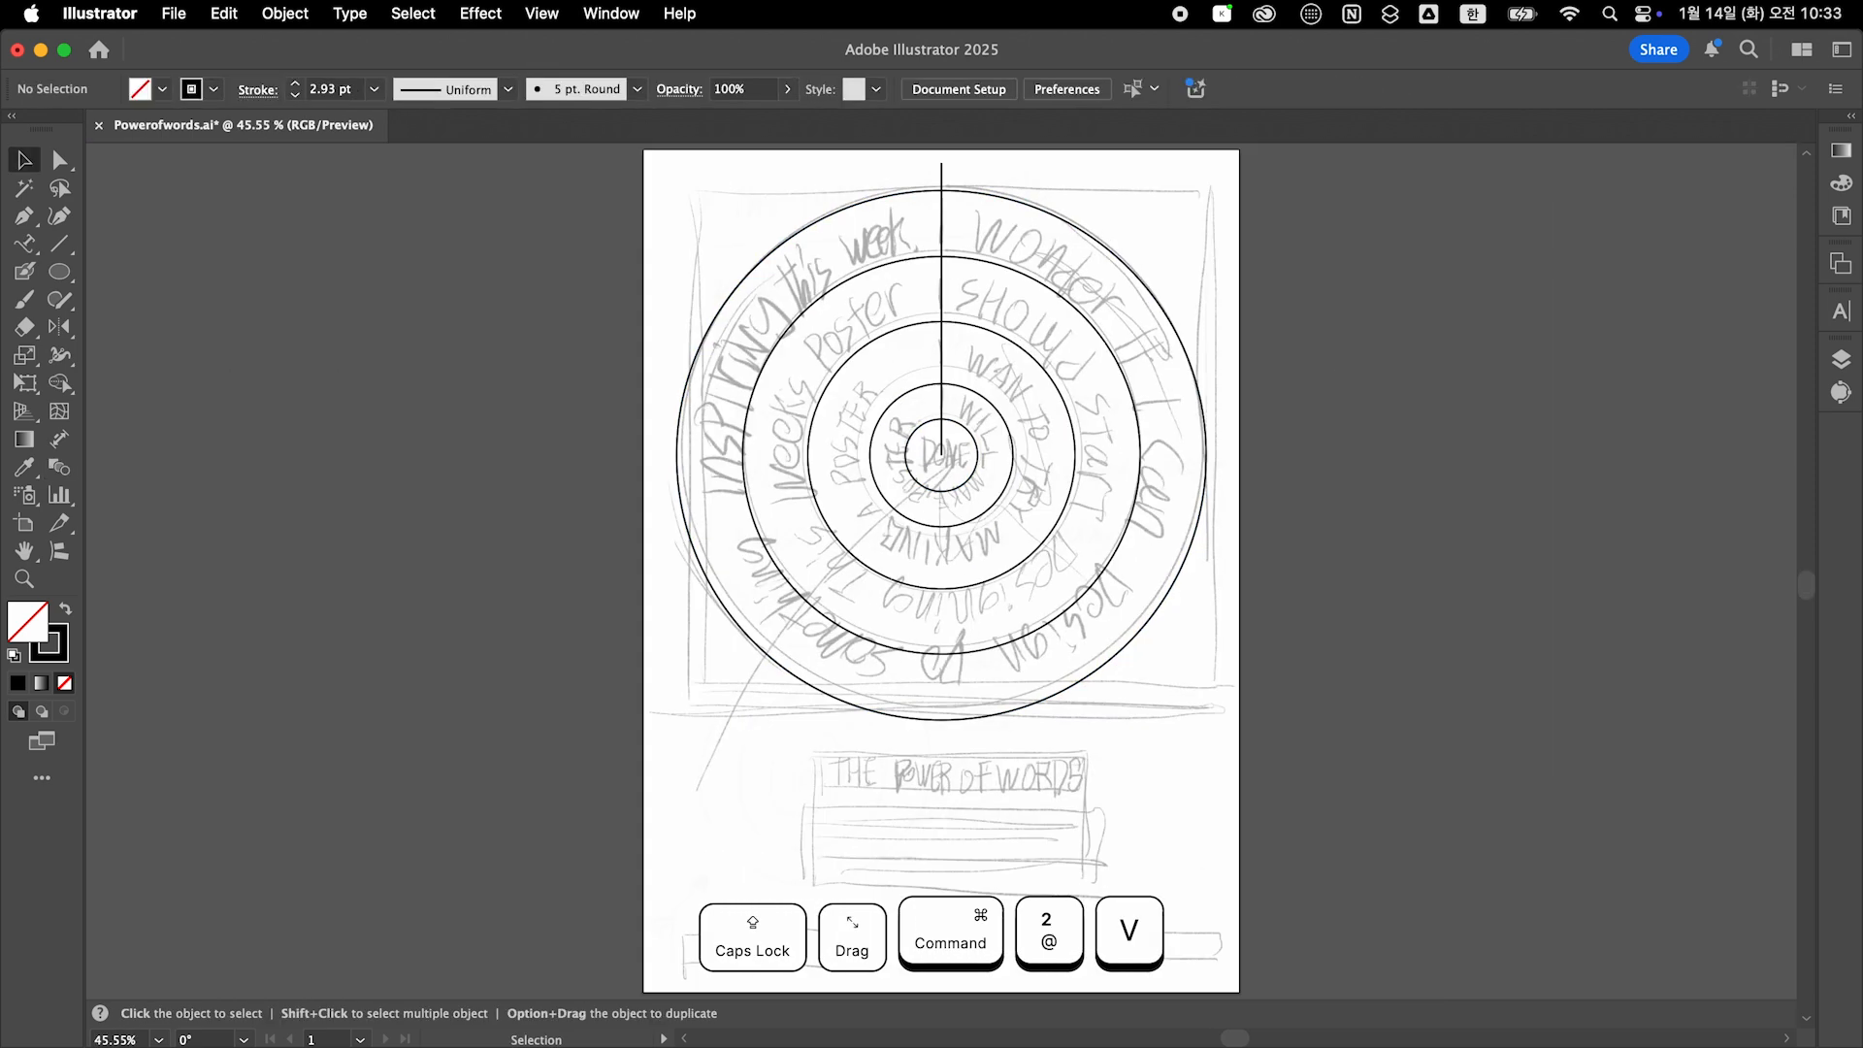
Step: Add "I WONDER IF I CAN DESIGN SOMETHING INSPIRING THIS WEEK." along the second-largest circle in Bebas Kai 41 pt, starting at the vertical line
click(941, 256)
text(I WONDER IF I CAN DESIGN SOMETHING IN)
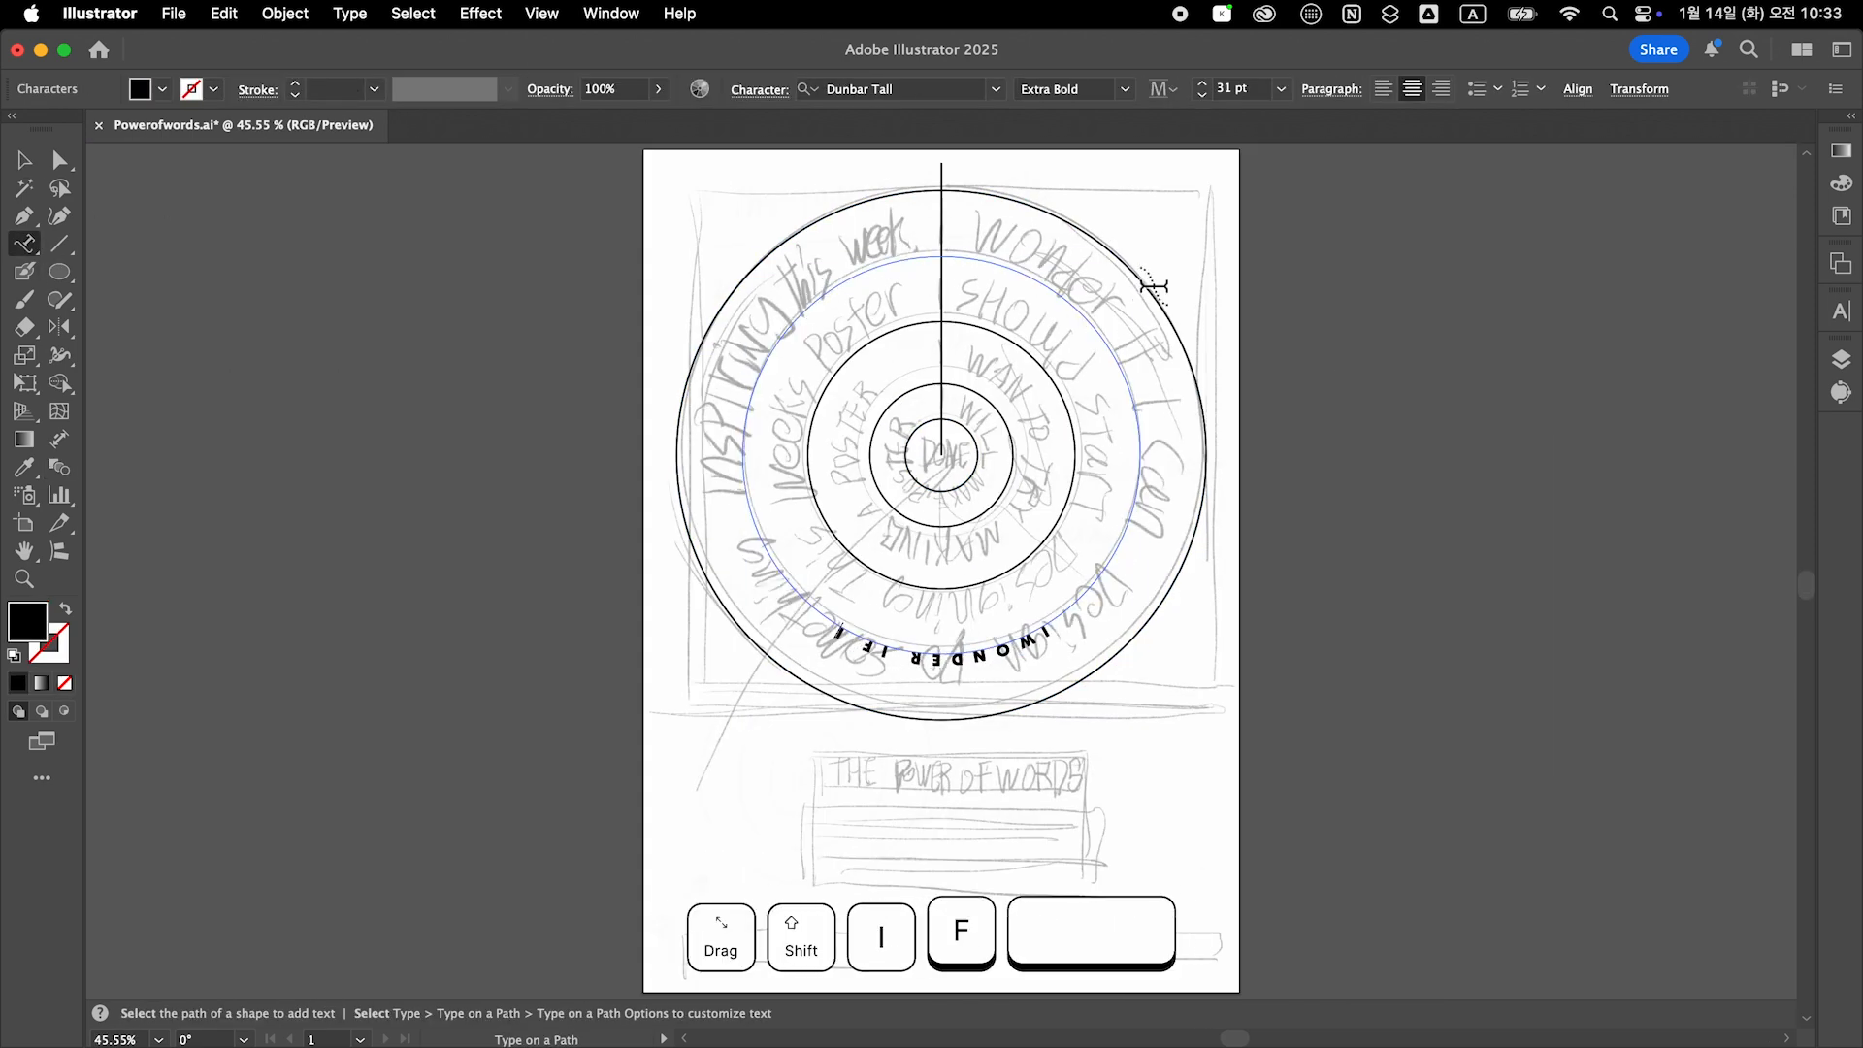
text(SPIRING THIS WEEK.)
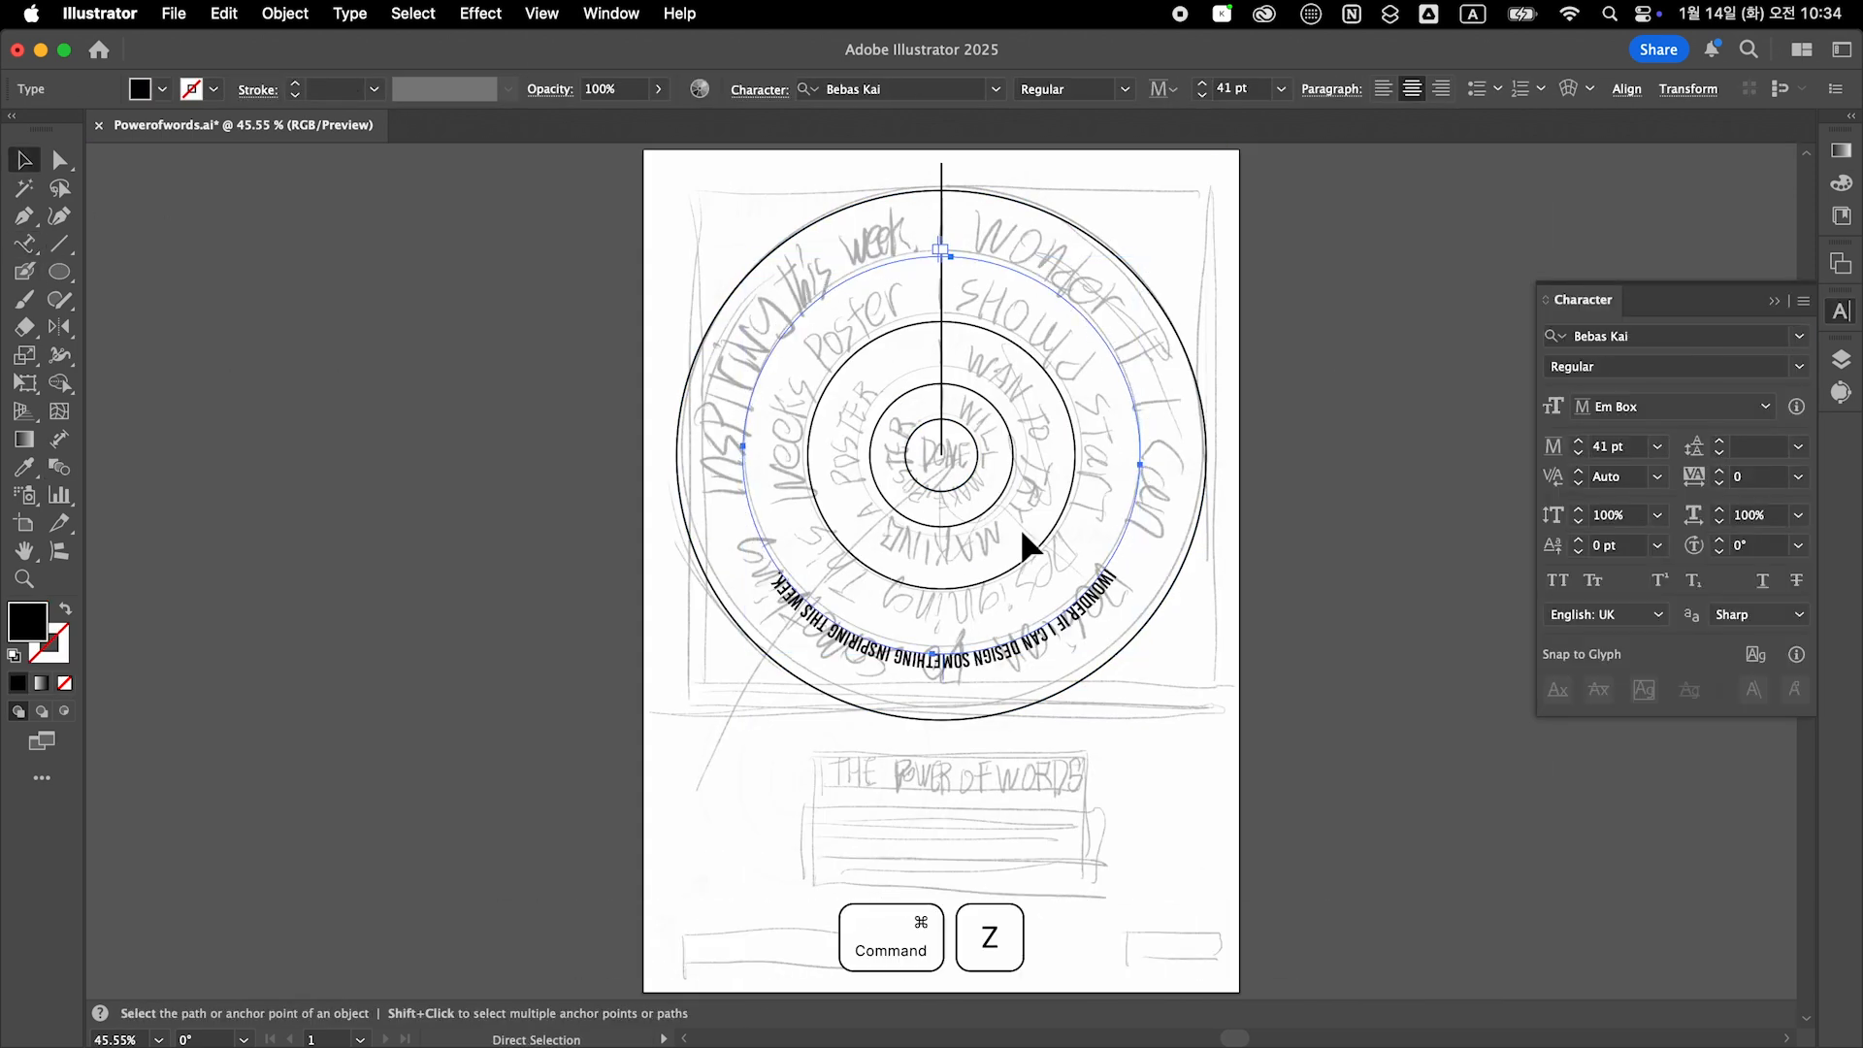
drag(1028, 540, 885, 362)
scroll(1116, 472, up, 2)
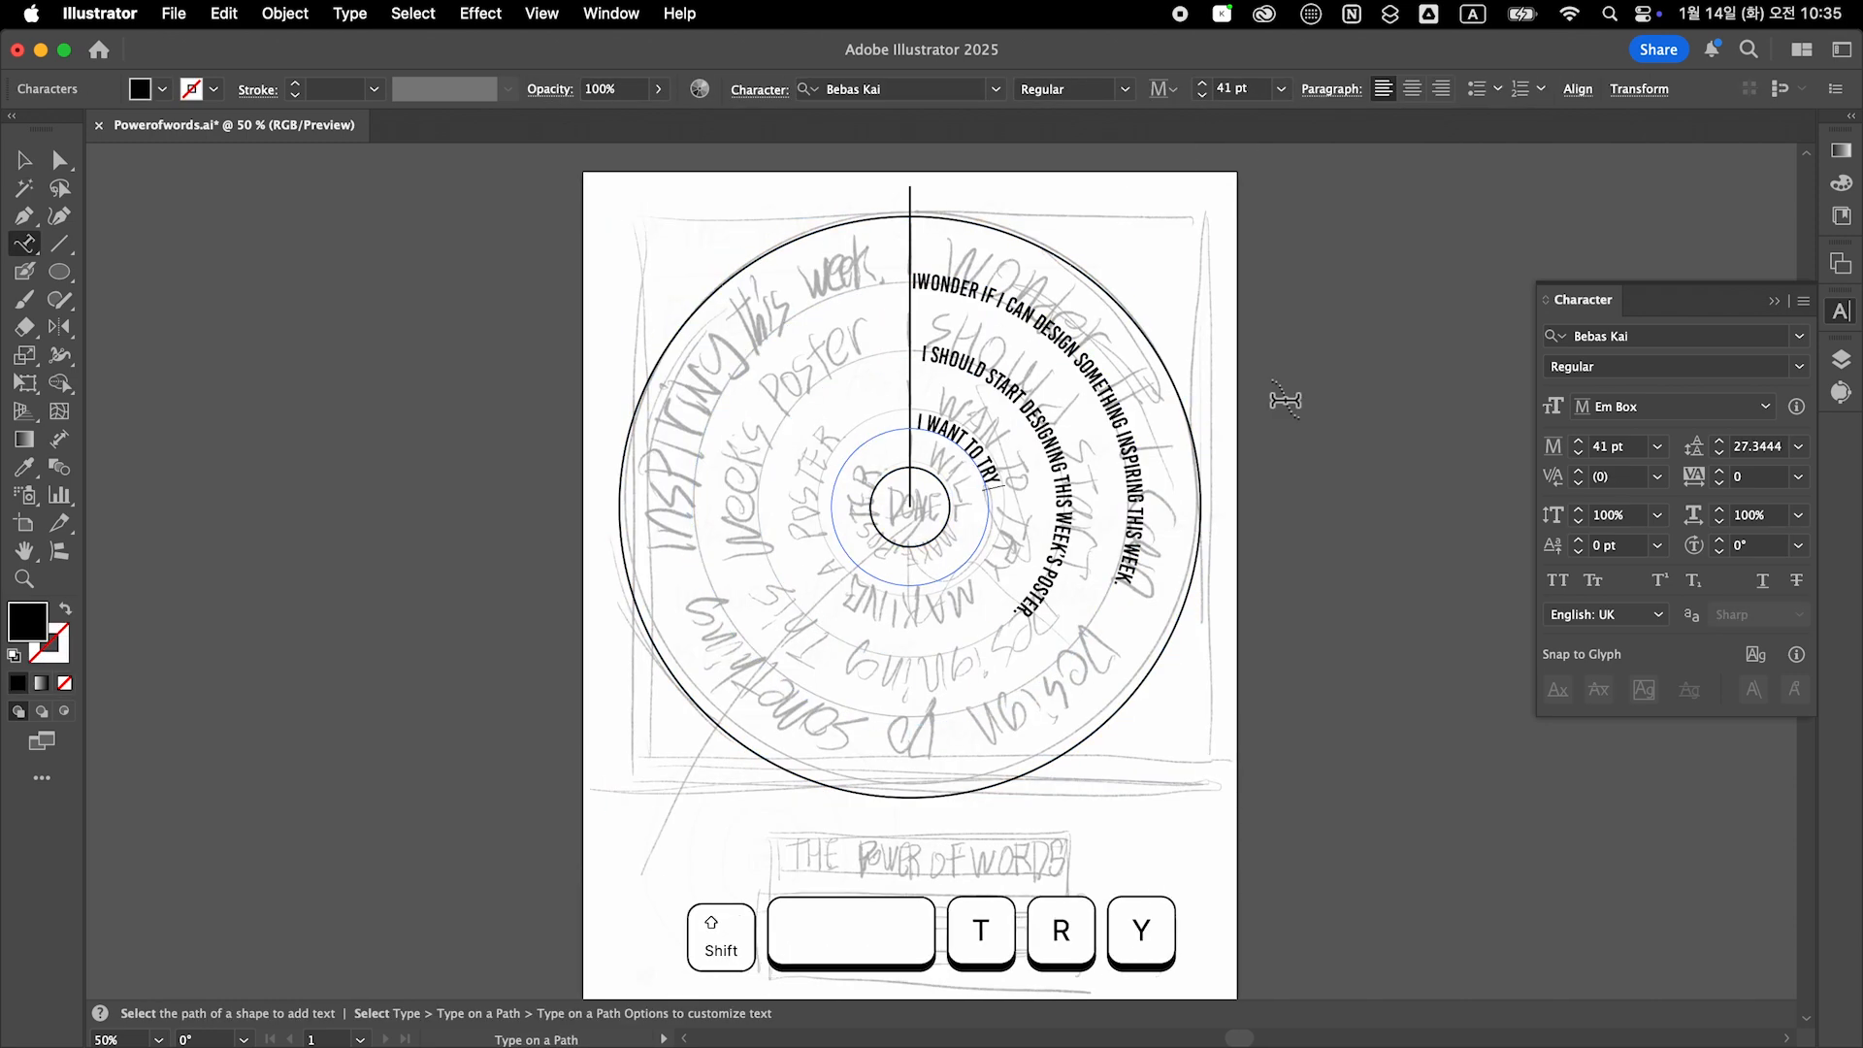
Step: Add the text "I WILL MAKE A POSTER." along the innermost circle
key(Escape)
click(1295, 414)
click(24, 243)
click(910, 468)
text(I WILL MAKE A POSTER.)
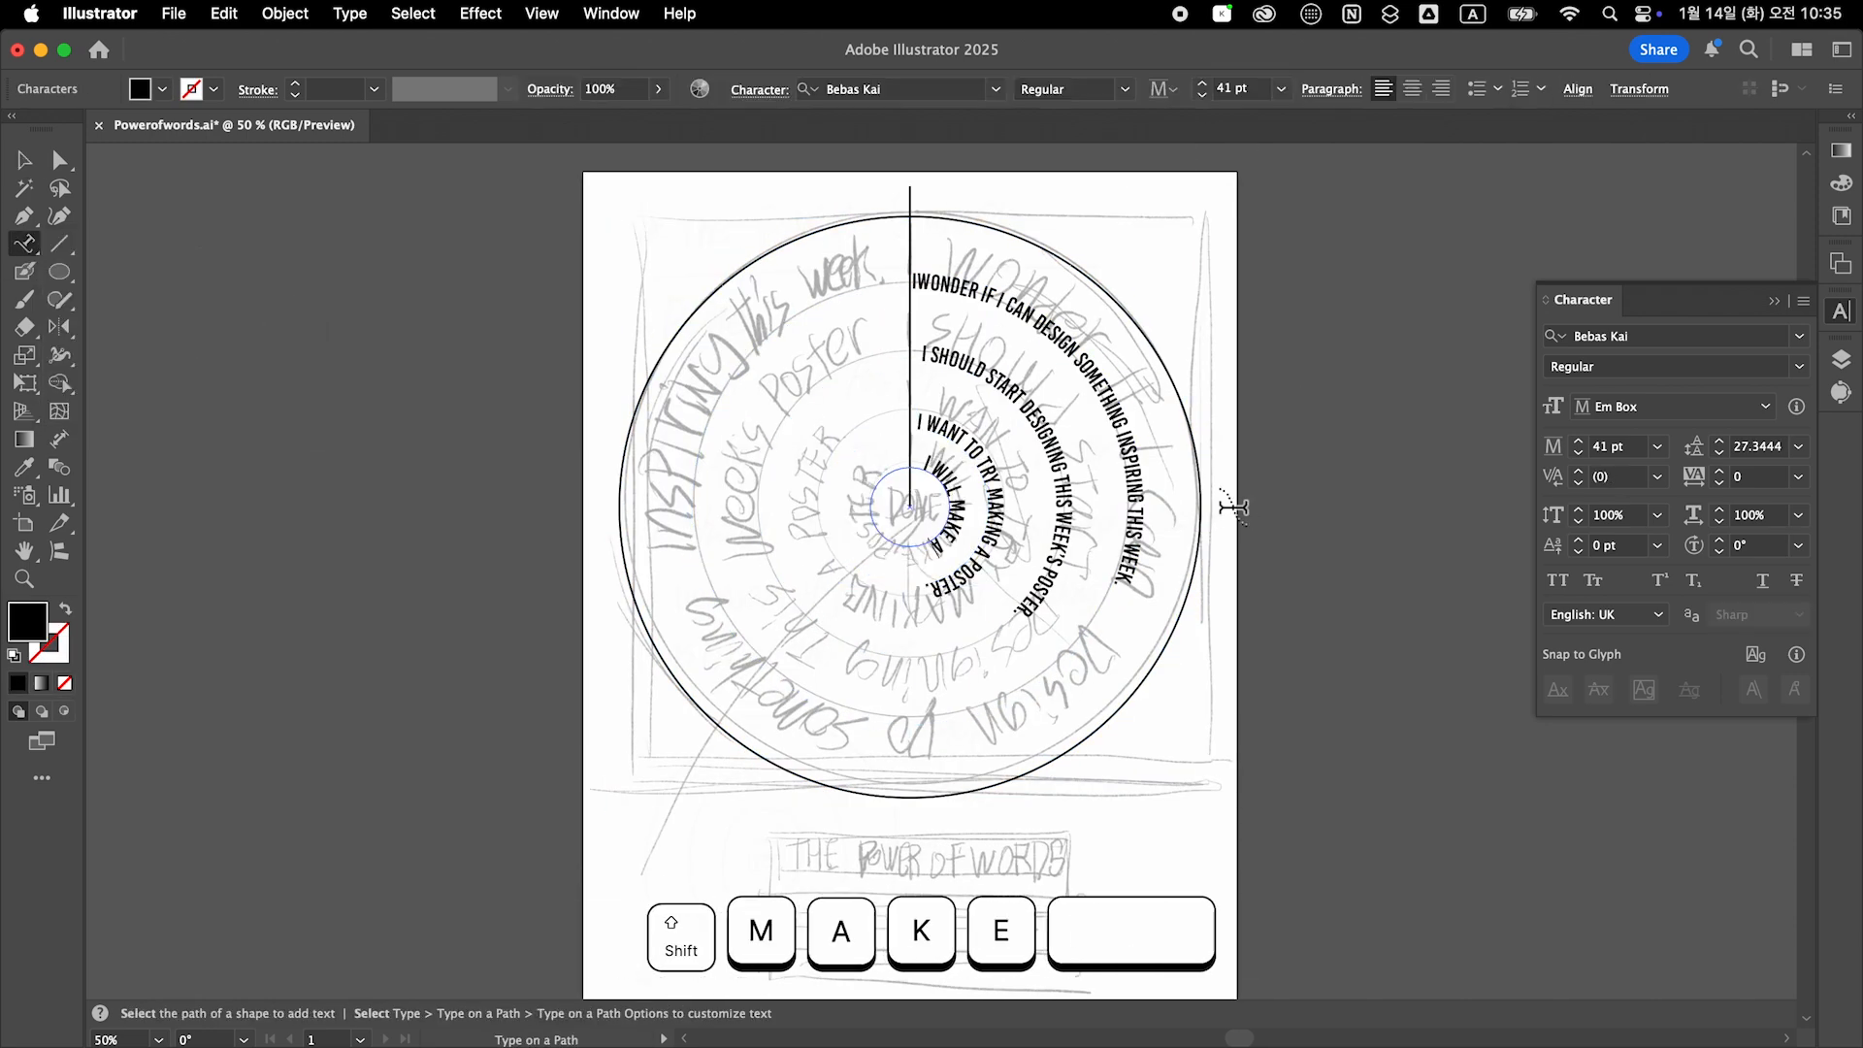
text(v)
key(space)
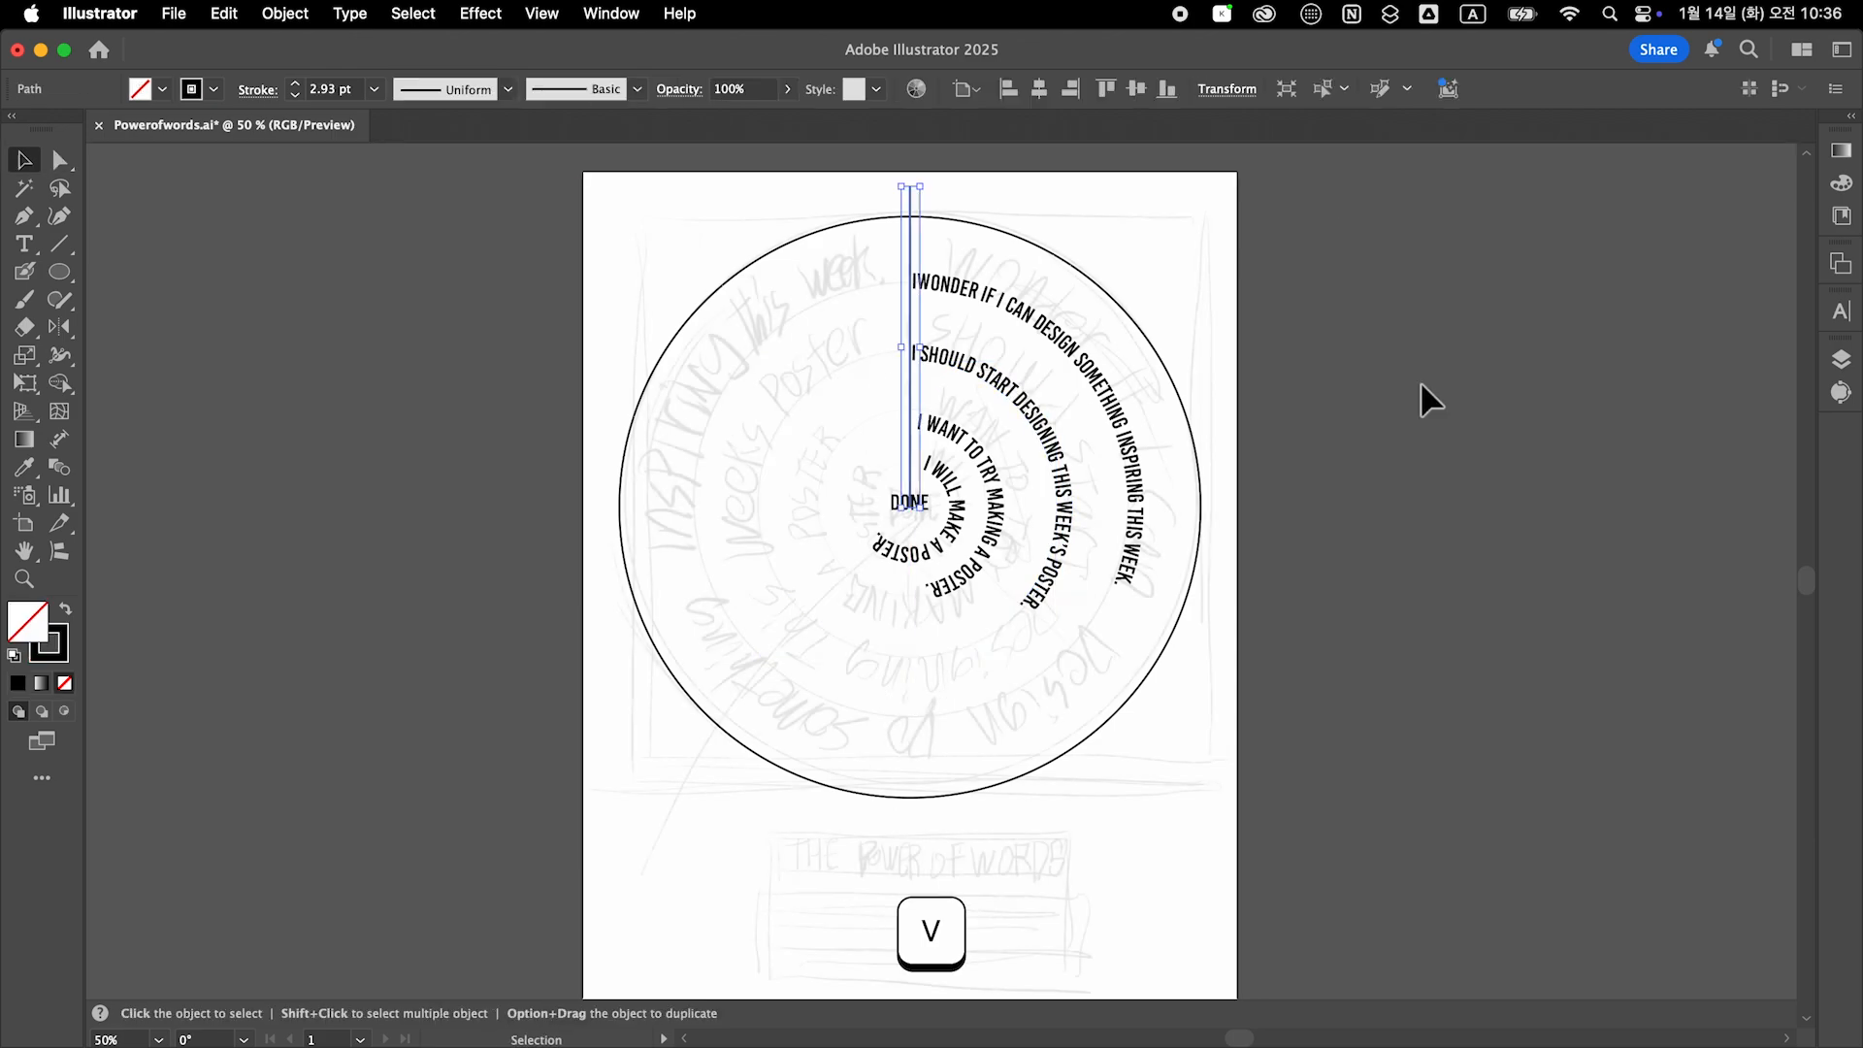
Step: Inside the text group, enlarge the outermost sentence to 123 pt and enlarge the "I SHOULD START" sentence around its ring
double_click(986, 715)
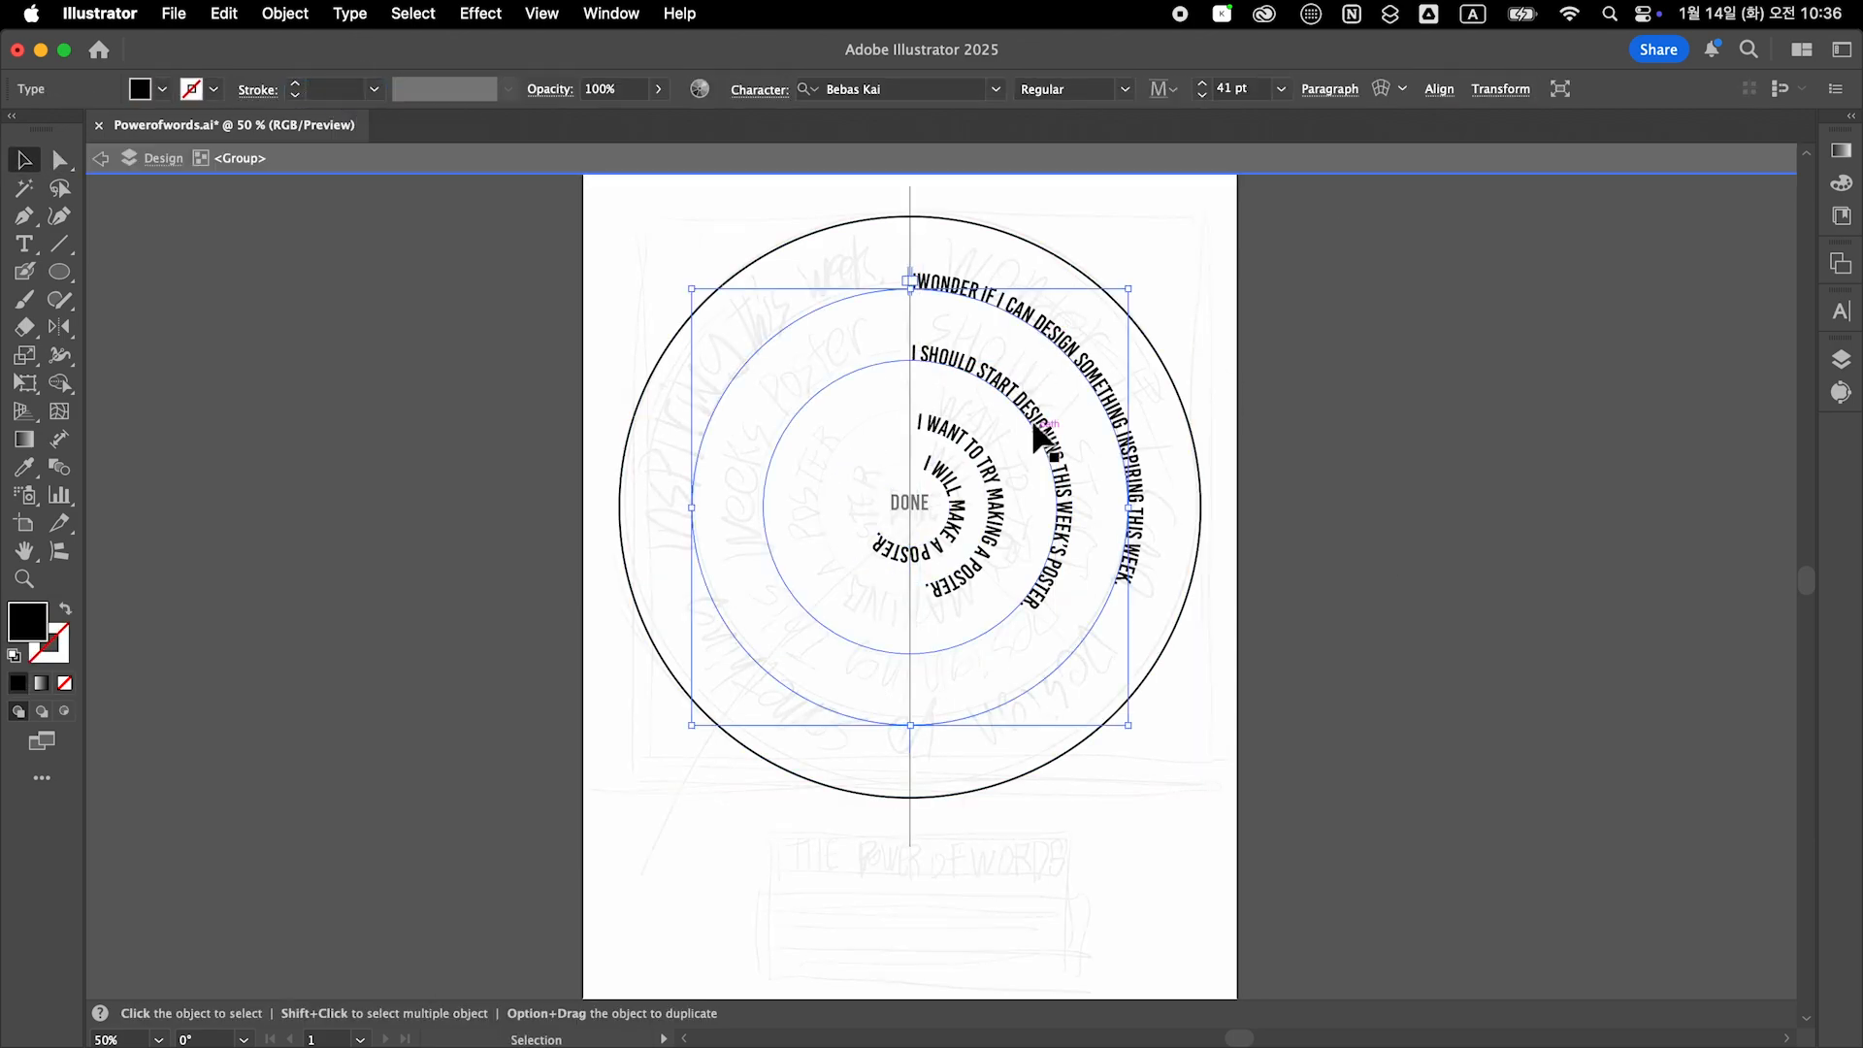
click(926, 515)
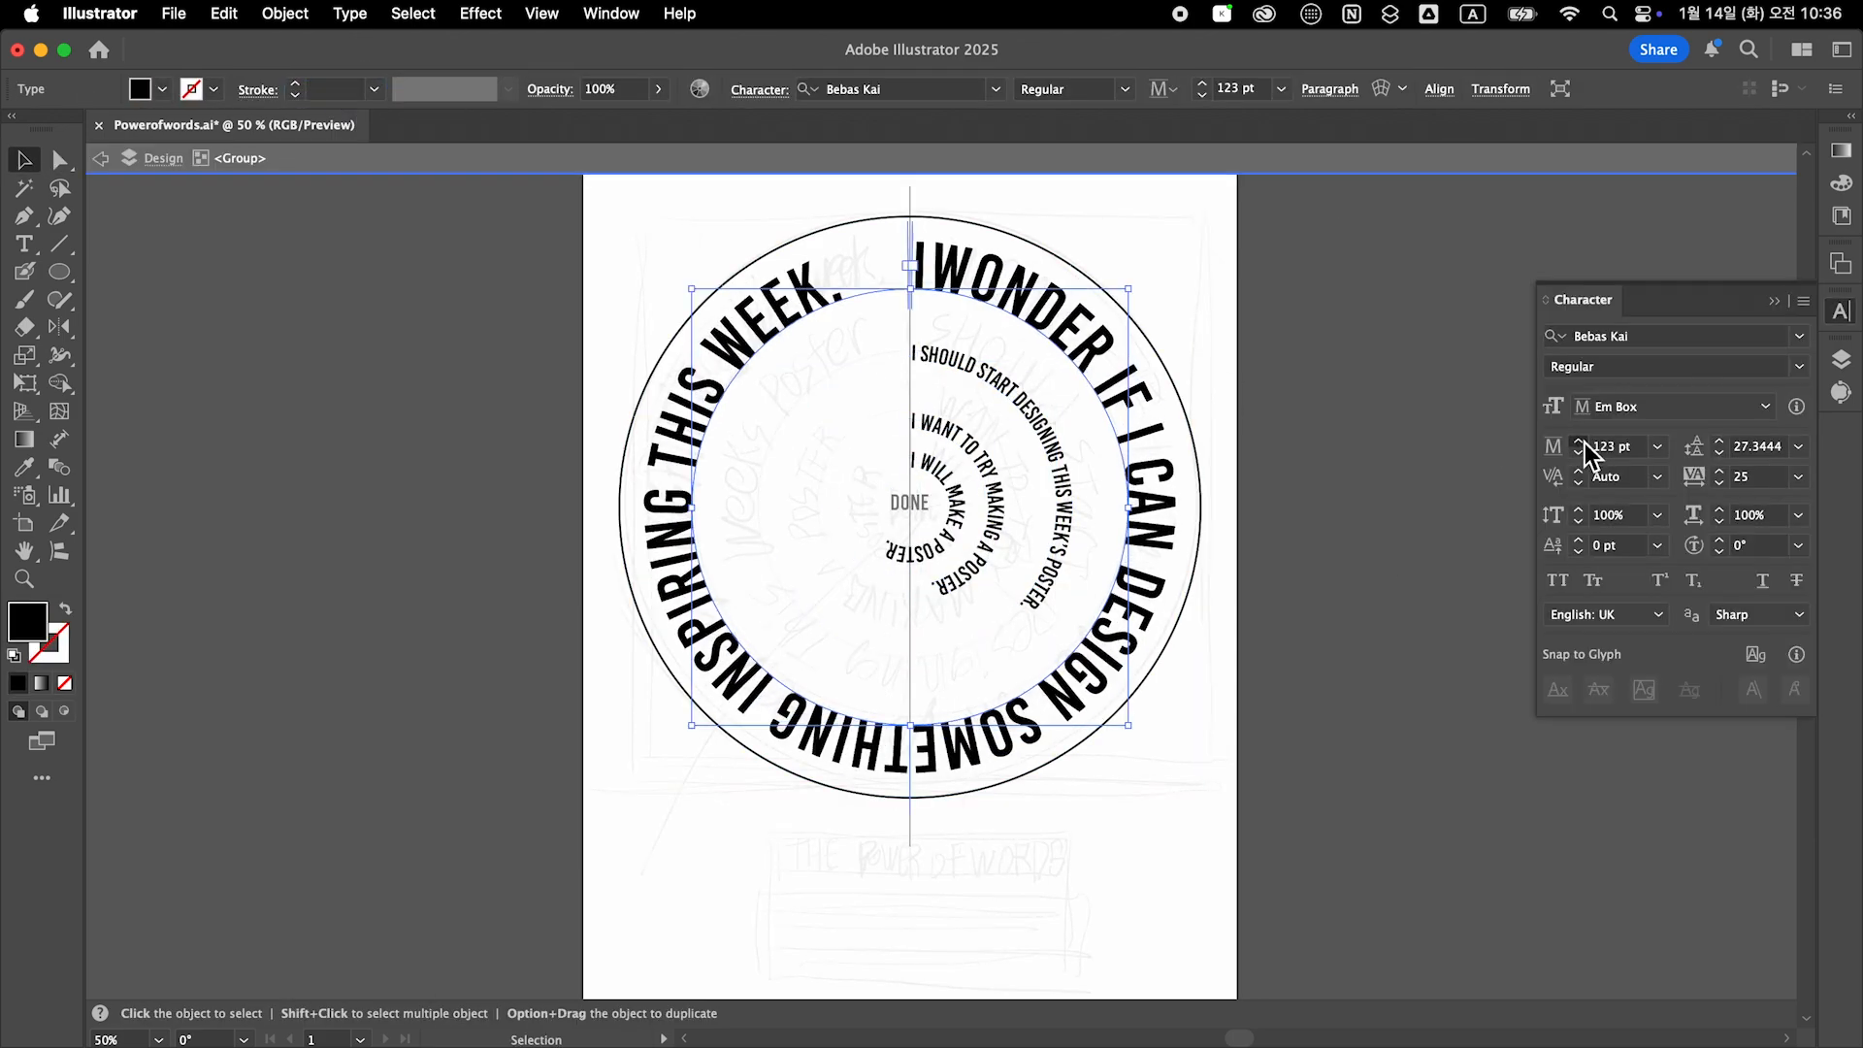
click(955, 373)
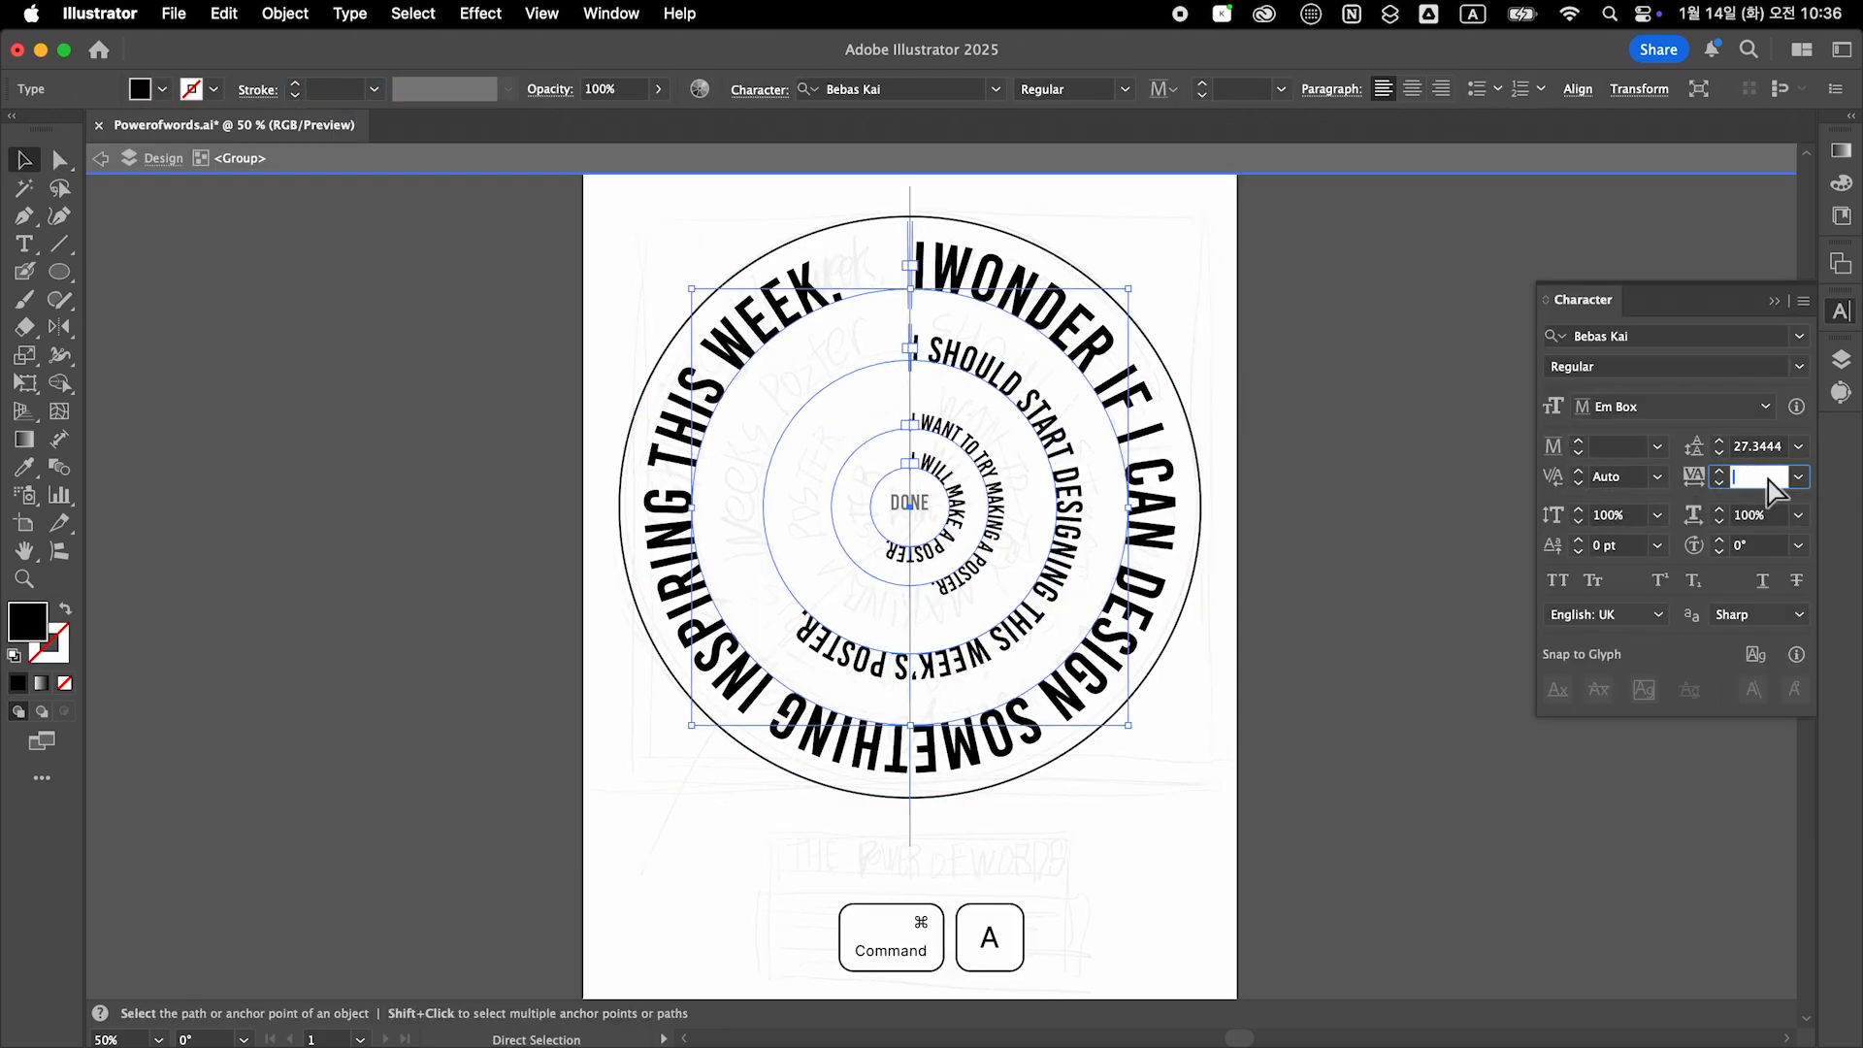
scroll(922, 249, up, 5)
scroll(858, 629, up, 3)
scroll(969, 479, down, 6)
scroll(970, 478, up, 3)
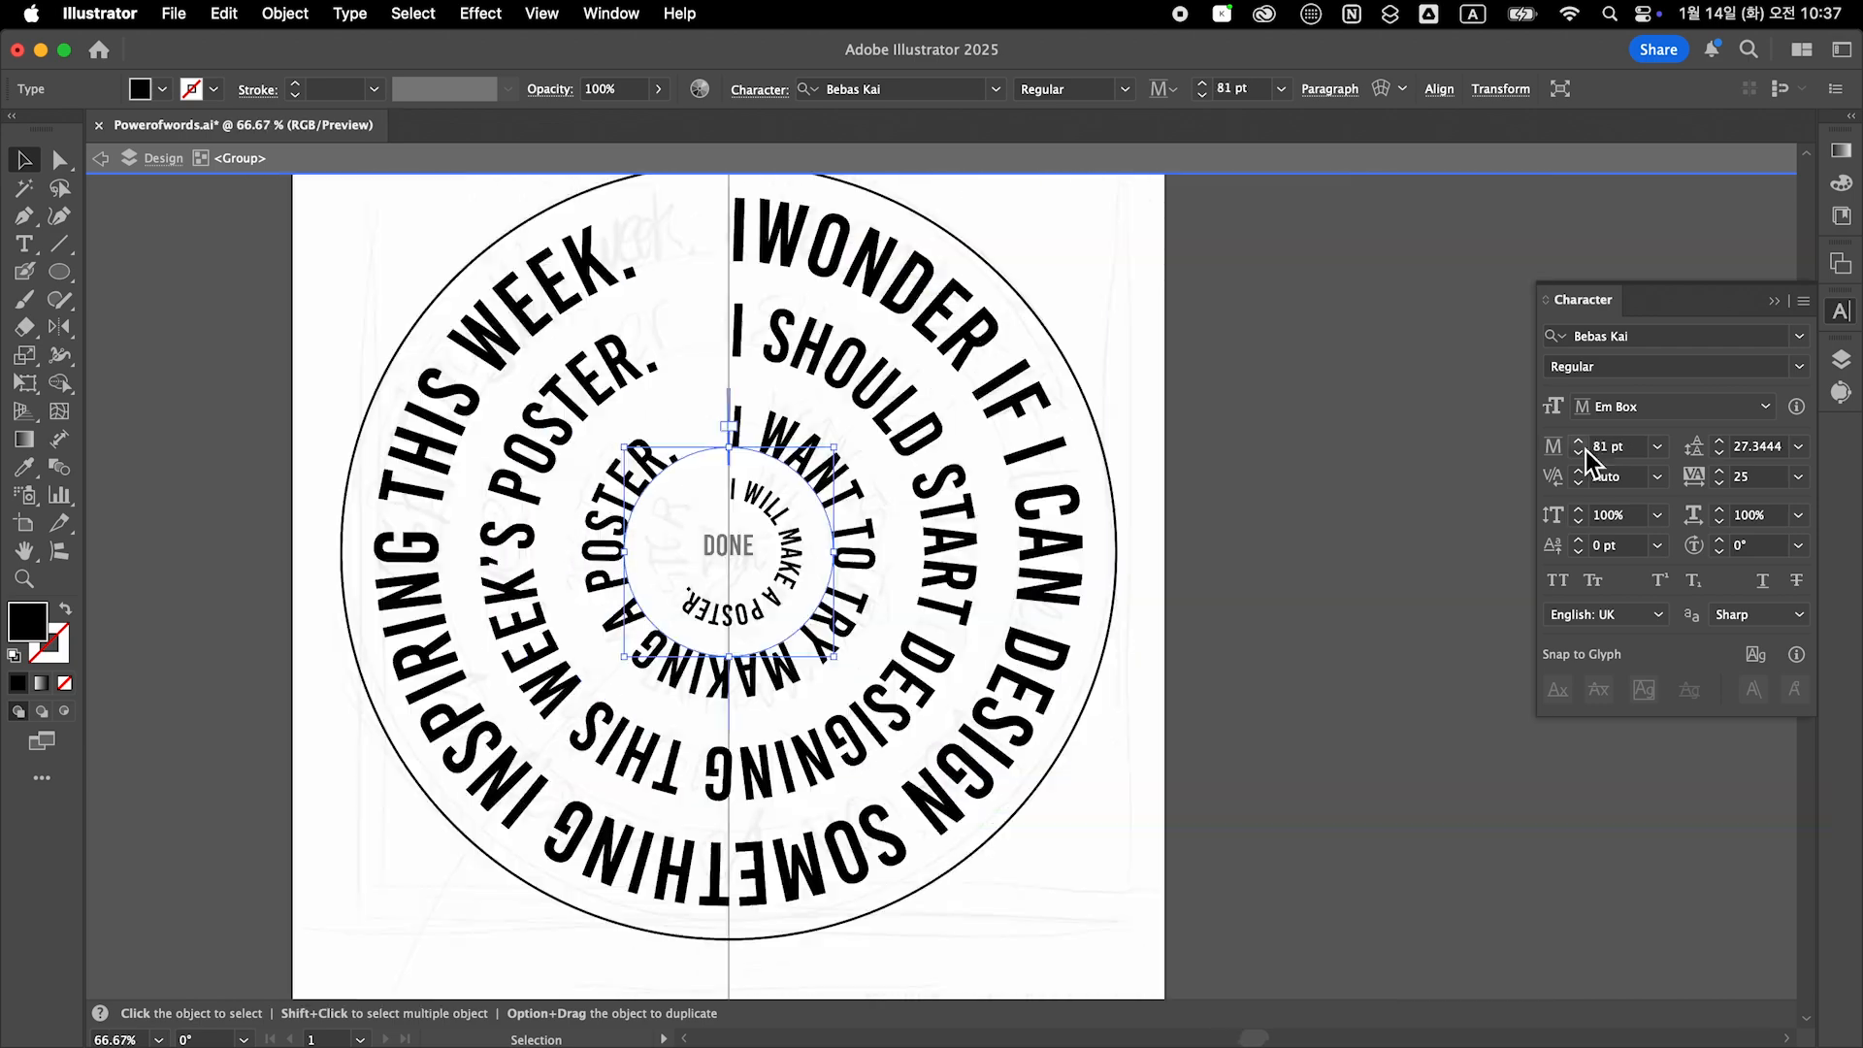
Step: Enlarge the "I WANT TO TRY" and "I WILL MAKE" sentences so that they wrap around their rings
click(1578, 443)
click(790, 543)
click(1579, 442)
Step: Resize the inner text circles about their centre to even out the ring gaps, with the "I SHOULD START" sentence at 111 pt
scroll(1206, 506, down, 2)
click(995, 442)
drag(994, 395, 1001, 387)
click(1030, 374)
drag(1067, 321, 1086, 317)
click(982, 425)
click(1578, 443)
drag(1014, 381, 1027, 375)
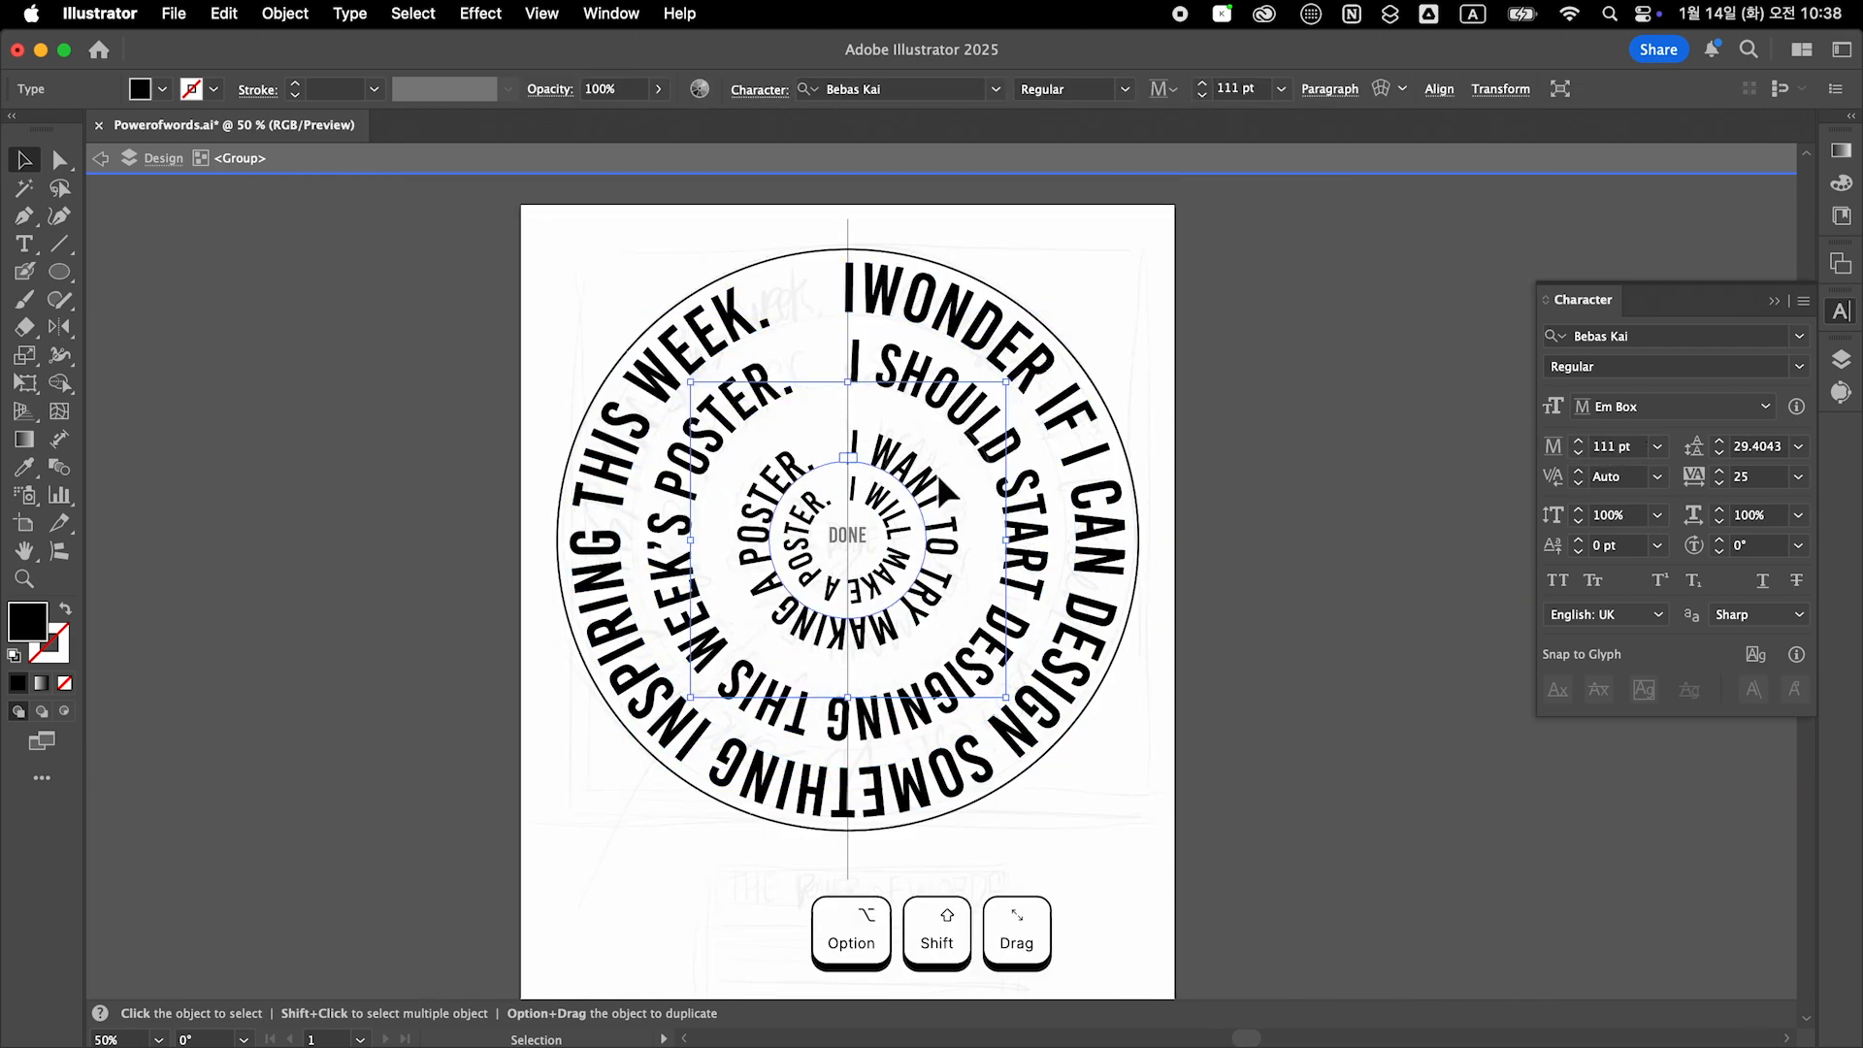
Step: Leave the text group and enlarge the word DONE at the centre of the rings
key(Escape)
scroll(864, 529, up, 3)
click(847, 534)
drag(870, 537, 897, 521)
scroll(935, 540, down, 4)
Step: Paste a copy of the outer circle in place and scale it concentrically to about 275 mm, inside the outermost sentence
drag(1148, 587, 1178, 589)
click(1097, 451)
click(1097, 450)
key(super+f)
drag(1123, 355, 1102, 403)
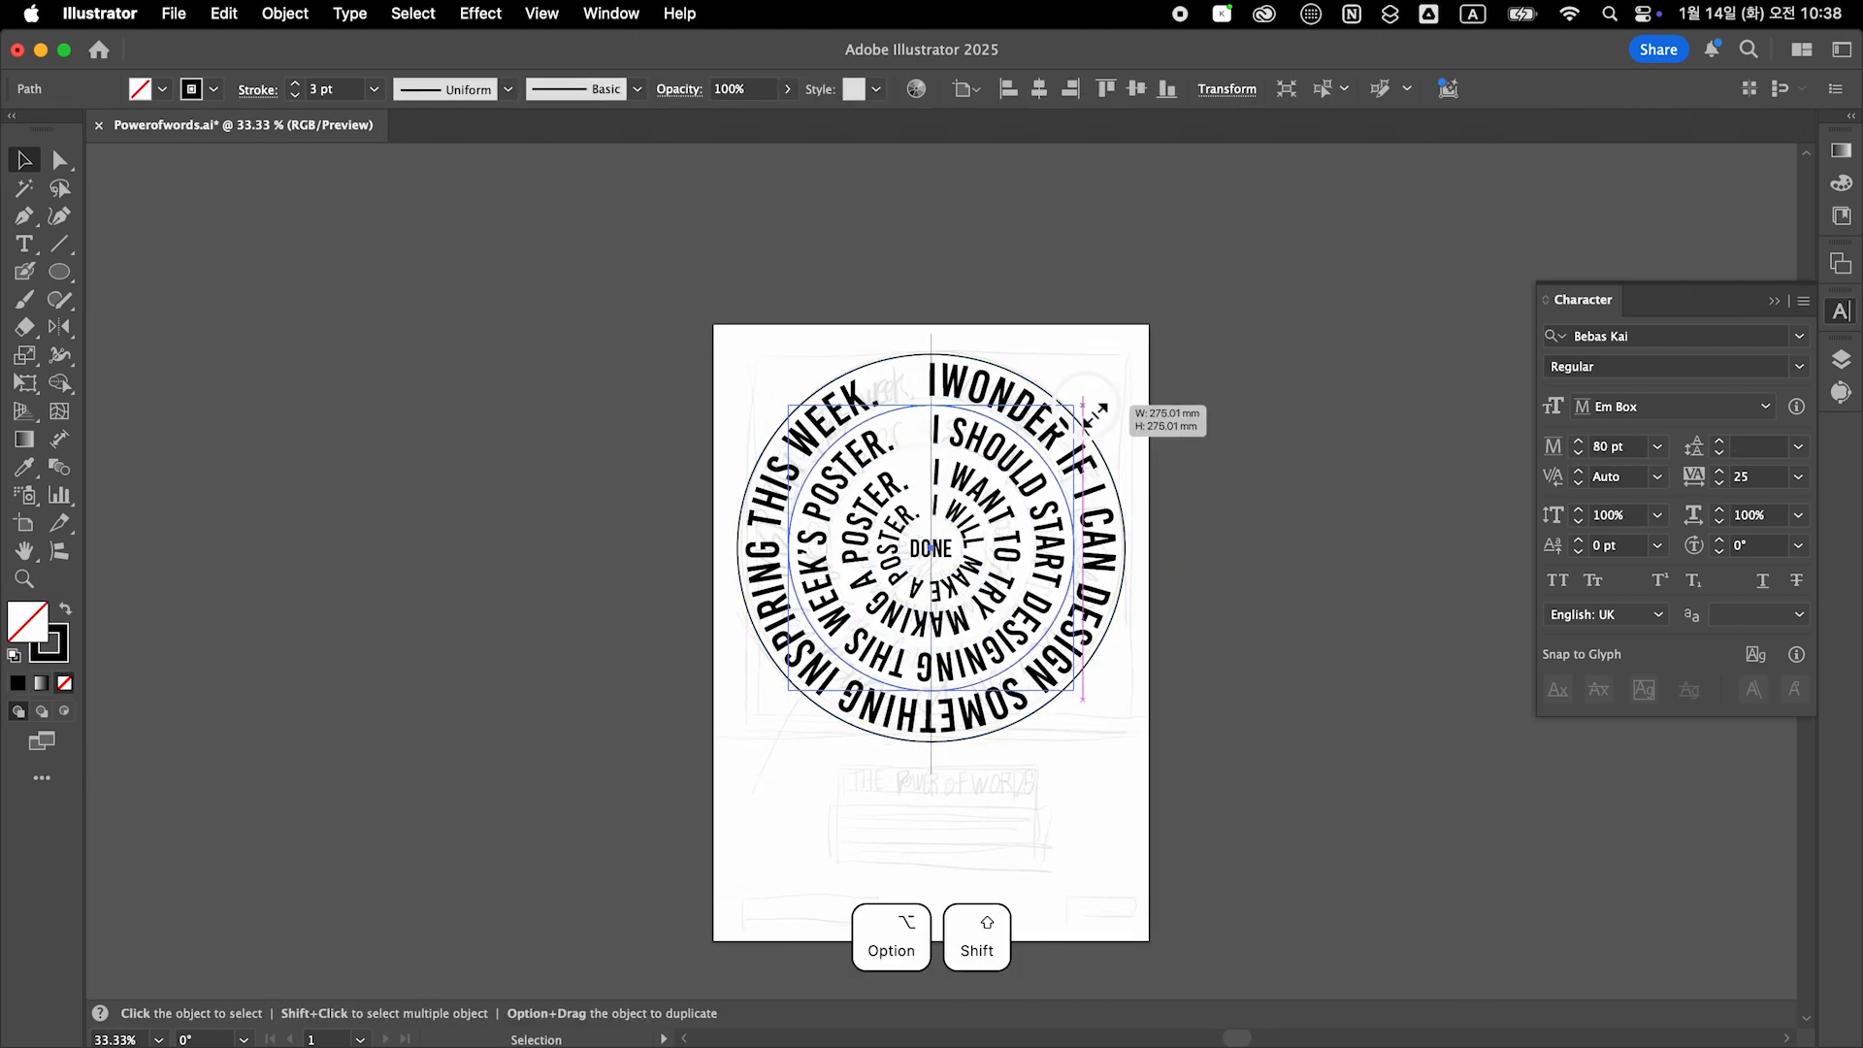
scroll(970, 427, up, 3)
click(840, 361)
Step: Add the title "THE POWER OF WORDS" in Bebas Kai 80 pt, centred below the circular design
scroll(932, 388, up, 3)
key(super+0)
key(t)
click(749, 776)
text(THE POWER OF WORDS)
key(Escape)
key(shift+2)
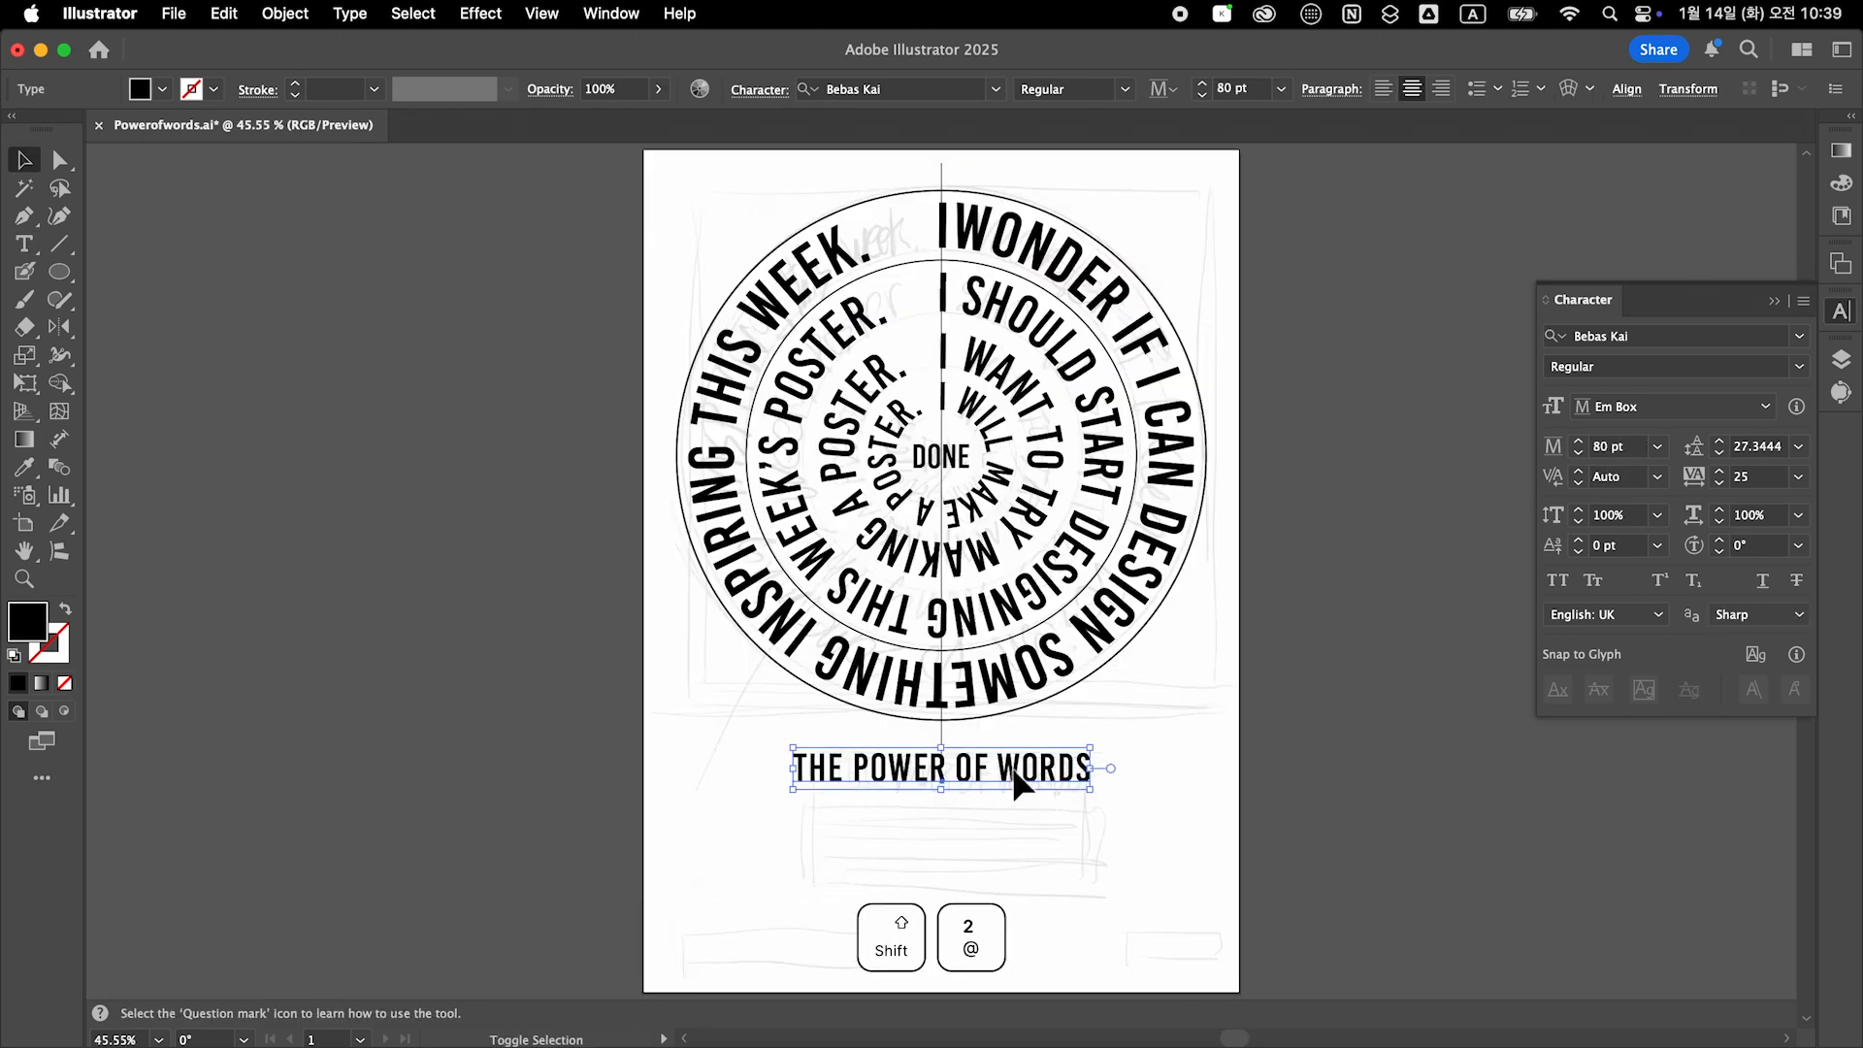
Step: Set the title "THE POWER OF WORDS" in Dunbar Tall Extra Bold, scale it down and adjust its tracking
click(1640, 336)
text(dun)
click(1553, 559)
drag(1175, 798, 1032, 764)
click(1798, 476)
click(1763, 769)
click(1799, 479)
click(1378, 738)
Step: Add a centred placeholder paragraph below the title in Dunbar Tall Extra Bold, 15 pt, with tracking 50
key(t)
drag(812, 737, 1162, 827)
click(1612, 446)
text(15)
key(Return)
key(t)
drag(818, 733, 1119, 832)
key(v)
click(1798, 446)
click(1763, 473)
Step: Move the title and its paragraph together slightly down beneath the circular design
key(shift+2)
drag(1335, 770, 1427, 819)
drag(1252, 738, 1043, 824)
drag(1060, 760, 1061, 778)
click(1200, 742)
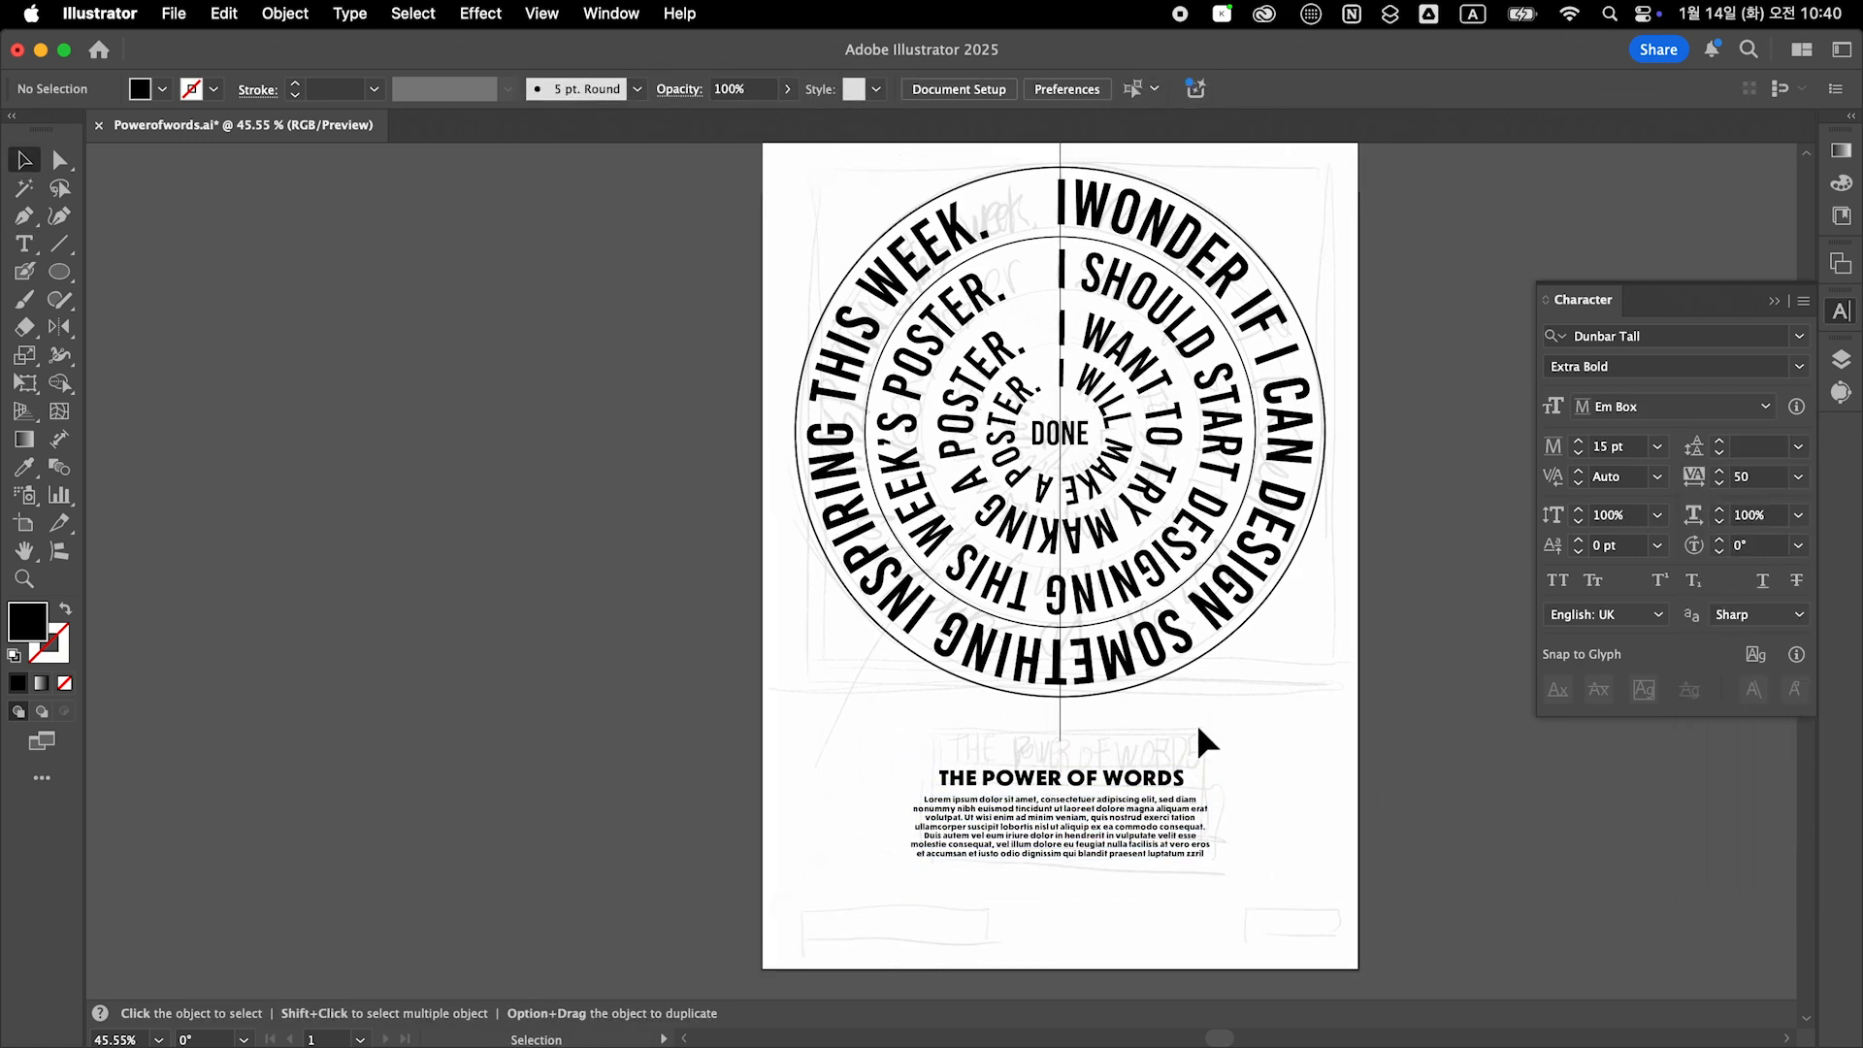
key(super+0)
click(1841, 359)
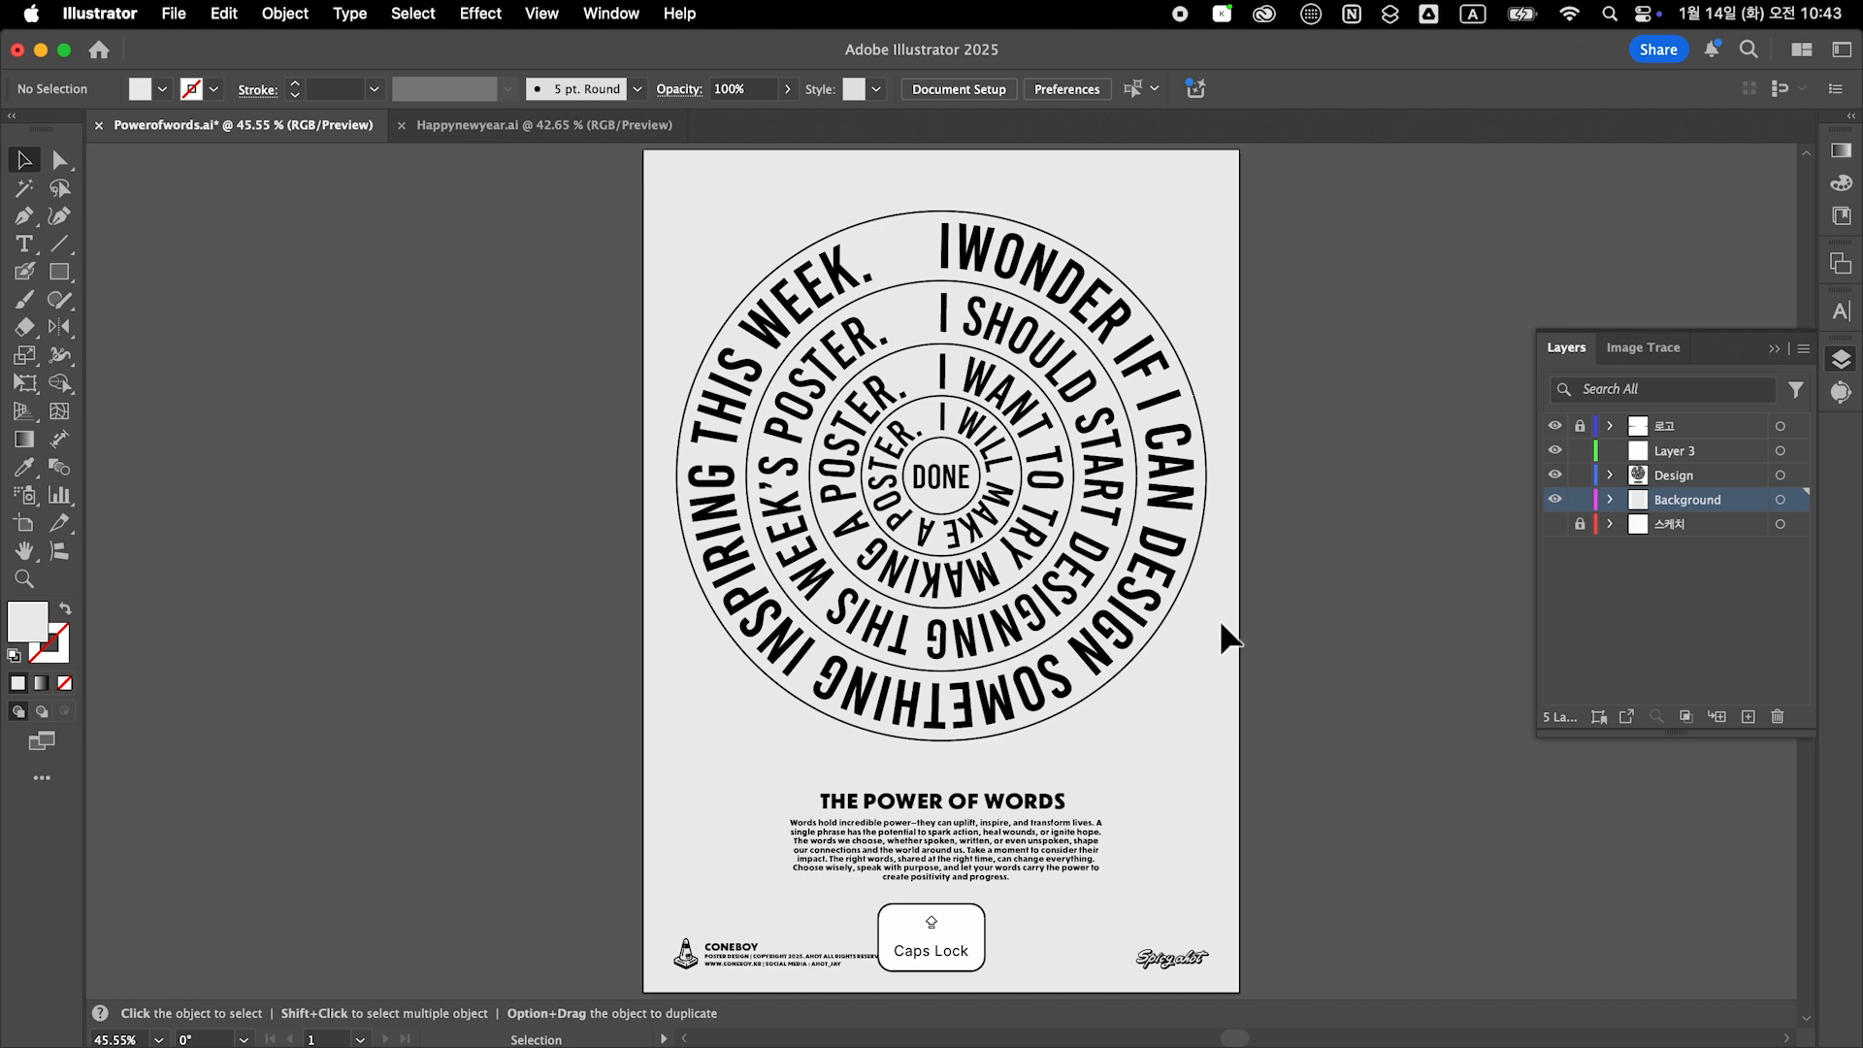
Step: Close the Happynewyear.ai document
click(401, 125)
click(356, 495)
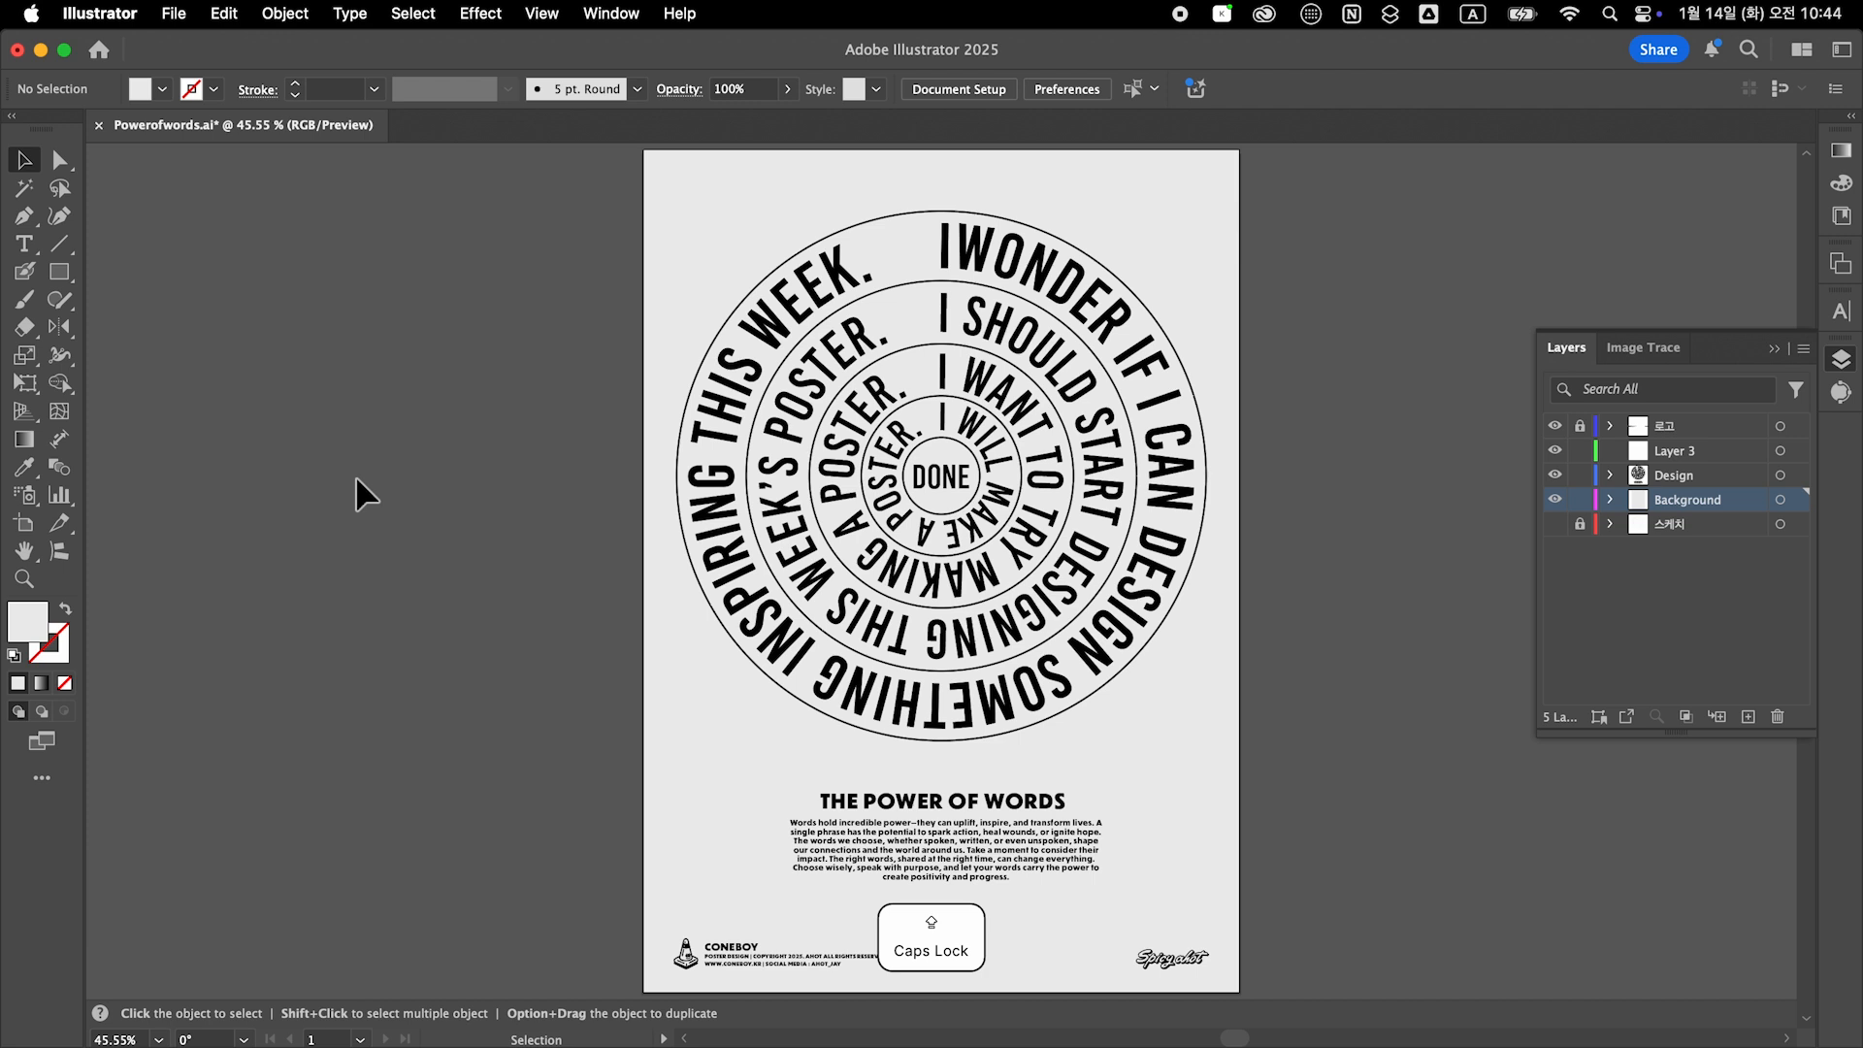
Step: Apply a Radial Blur effect to the four ring sentences with amount 3, method Spin and quality Best
click(956, 480)
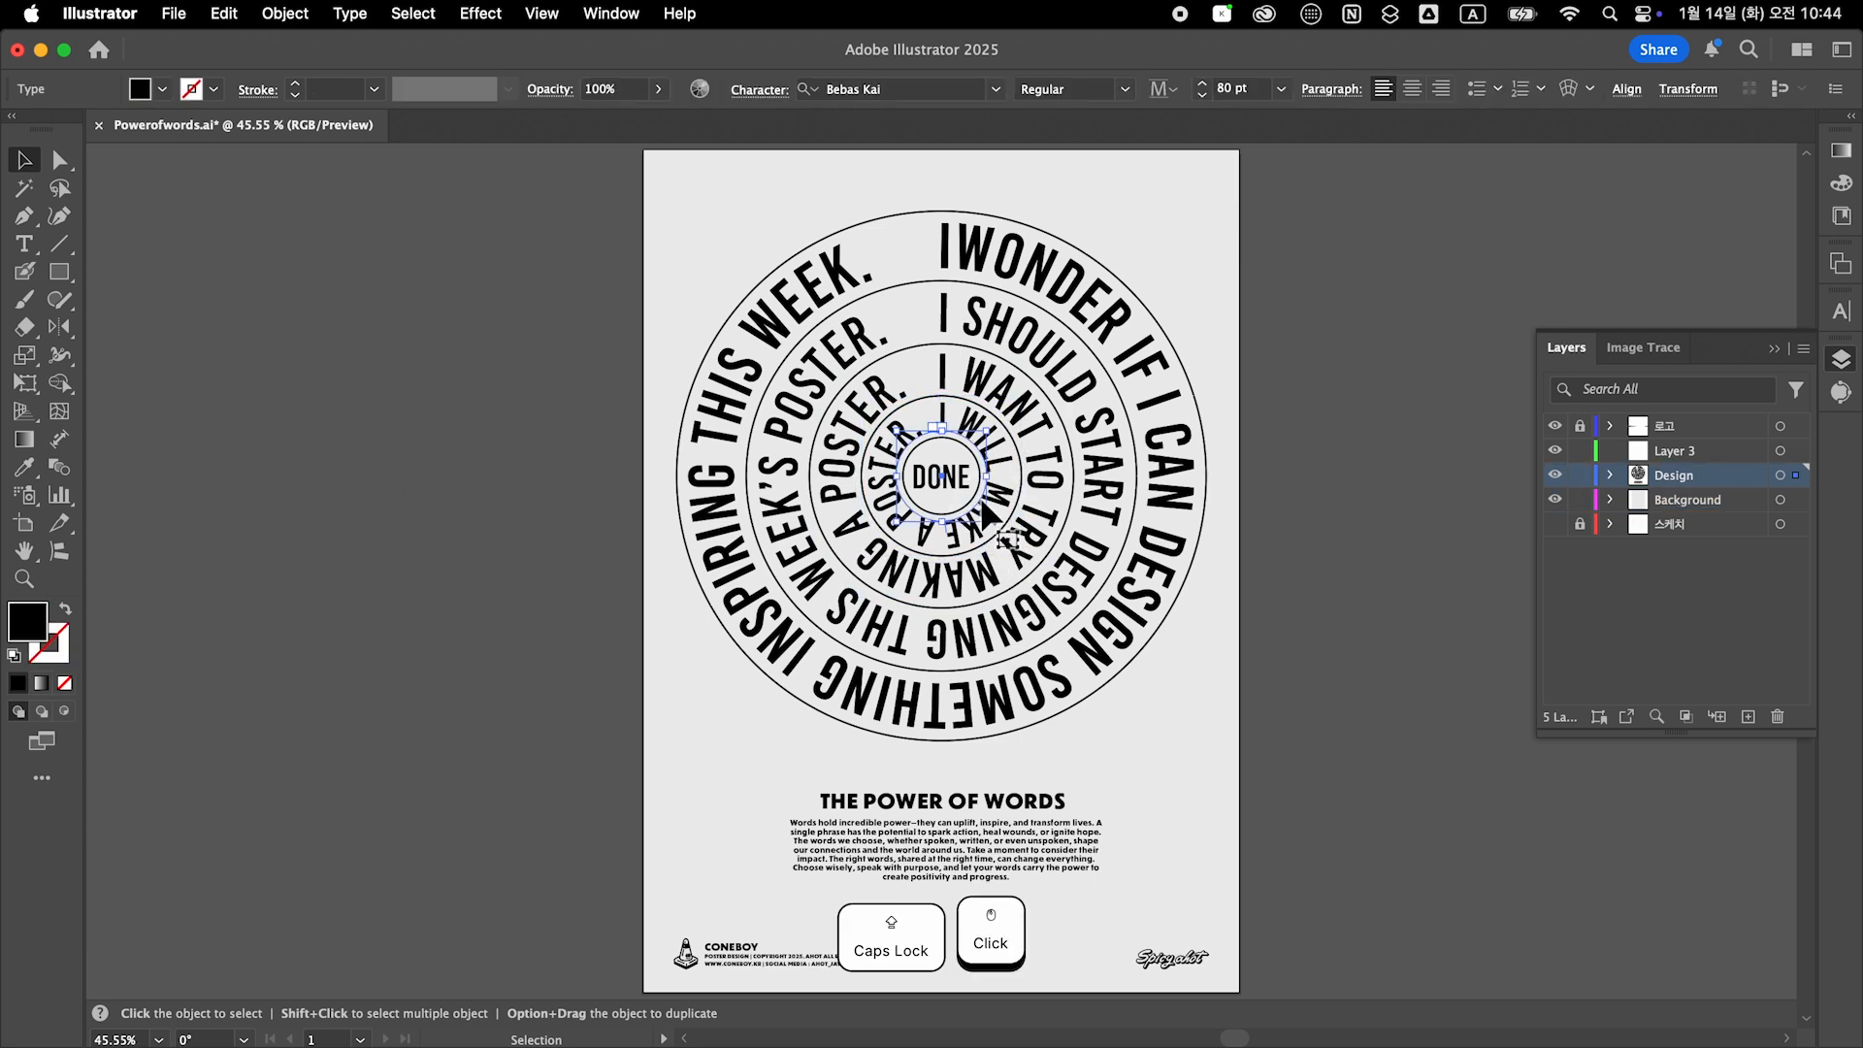
click(1020, 485)
click(988, 487)
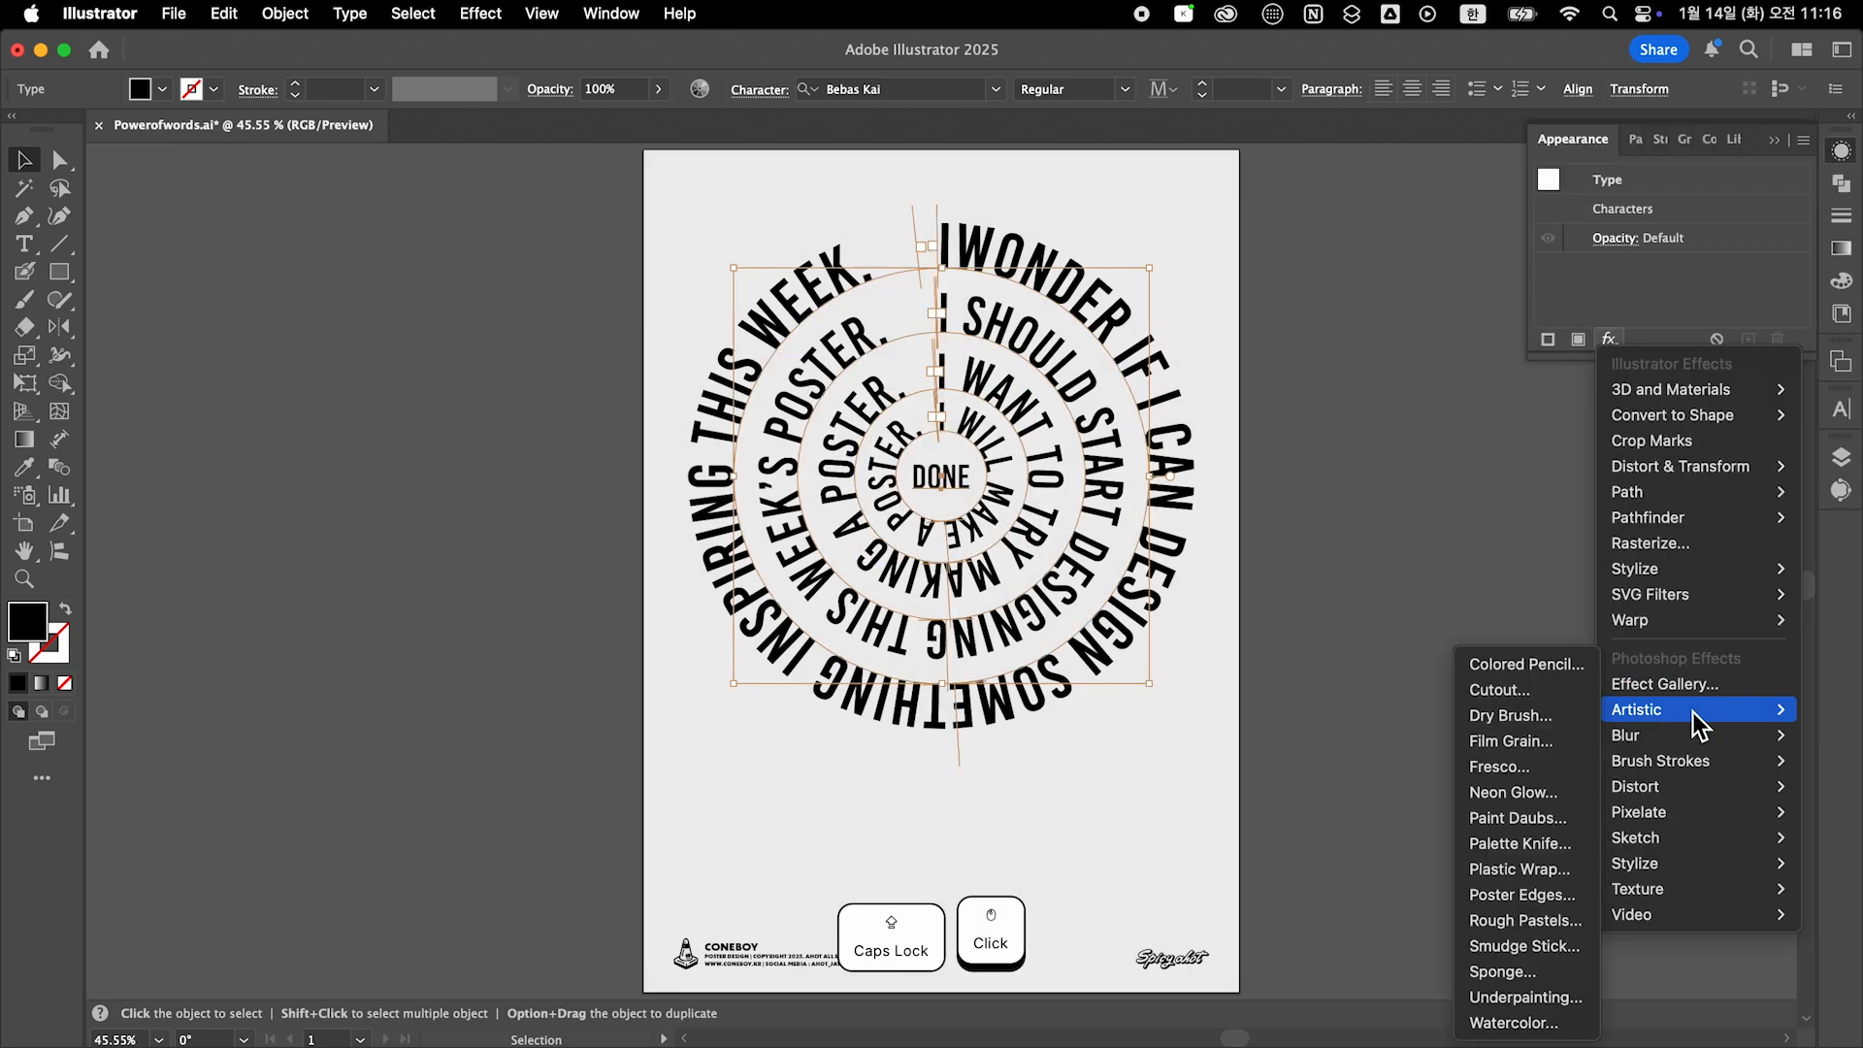
mouse_move(1685, 739)
click(1506, 766)
text(3)
click(1250, 429)
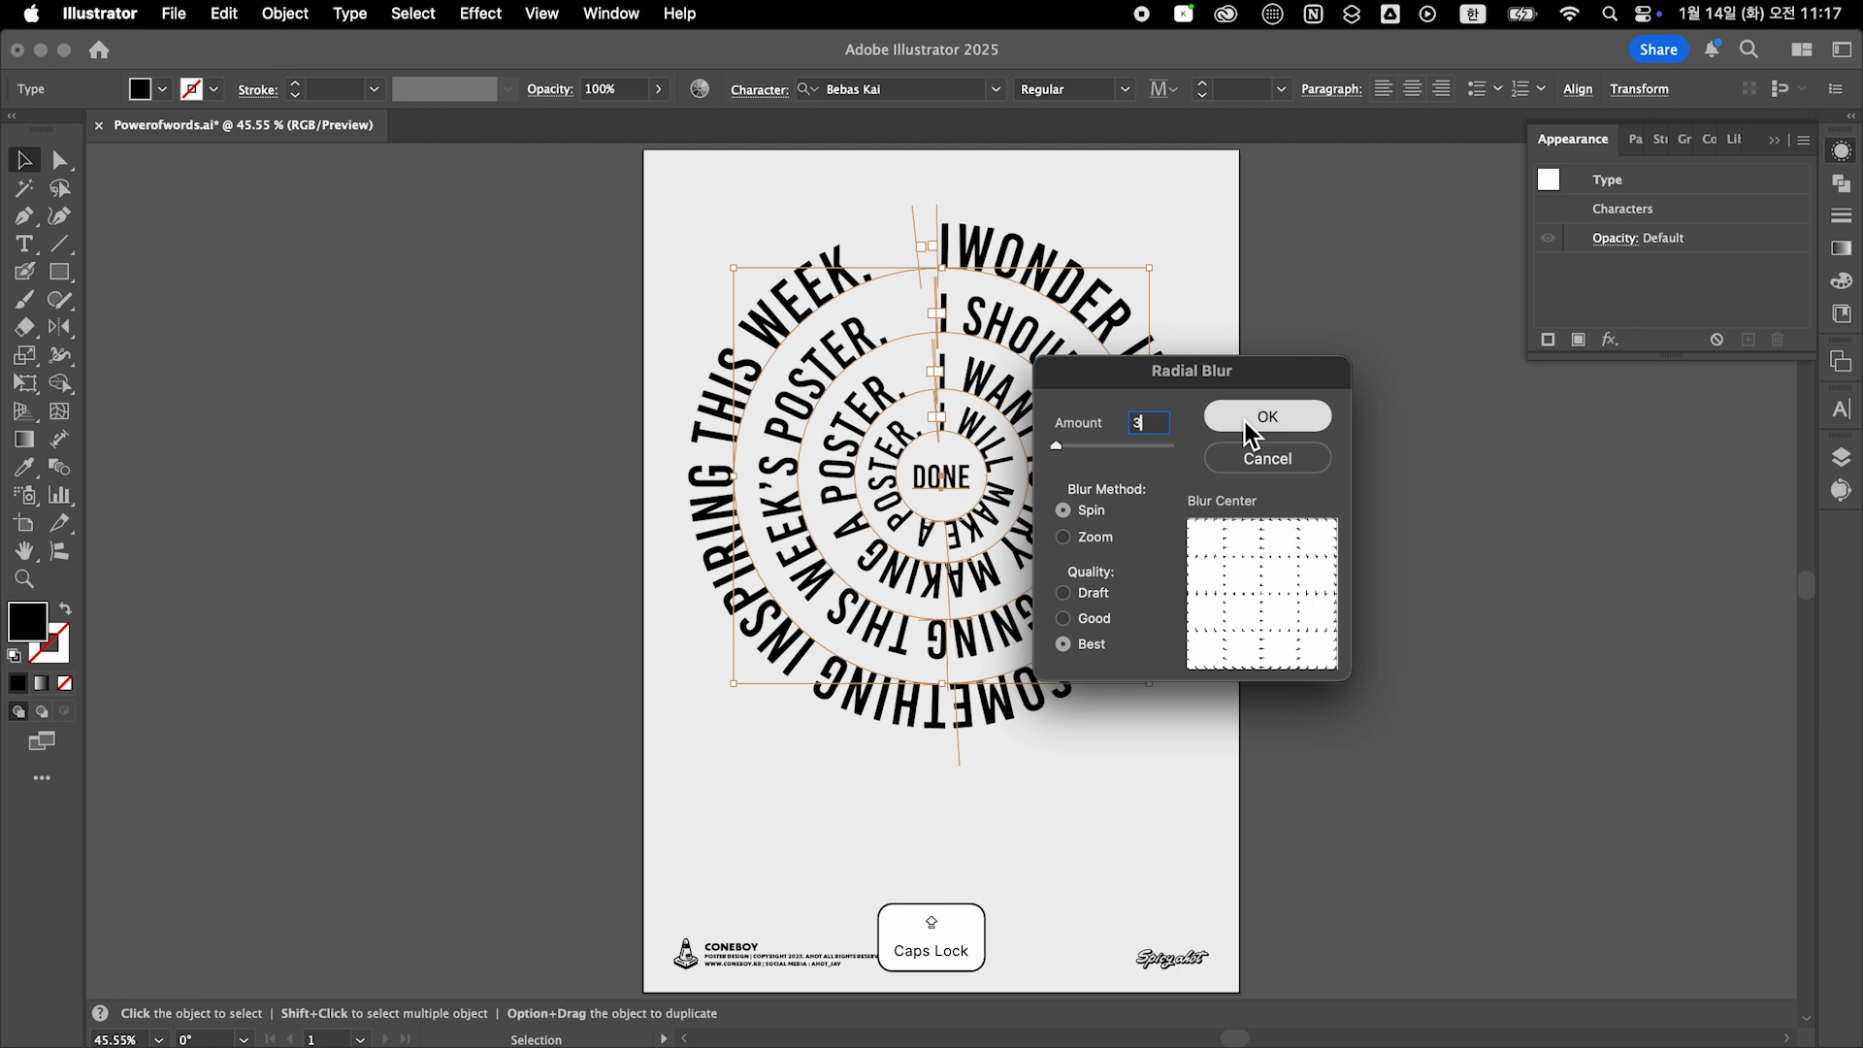
click(1251, 429)
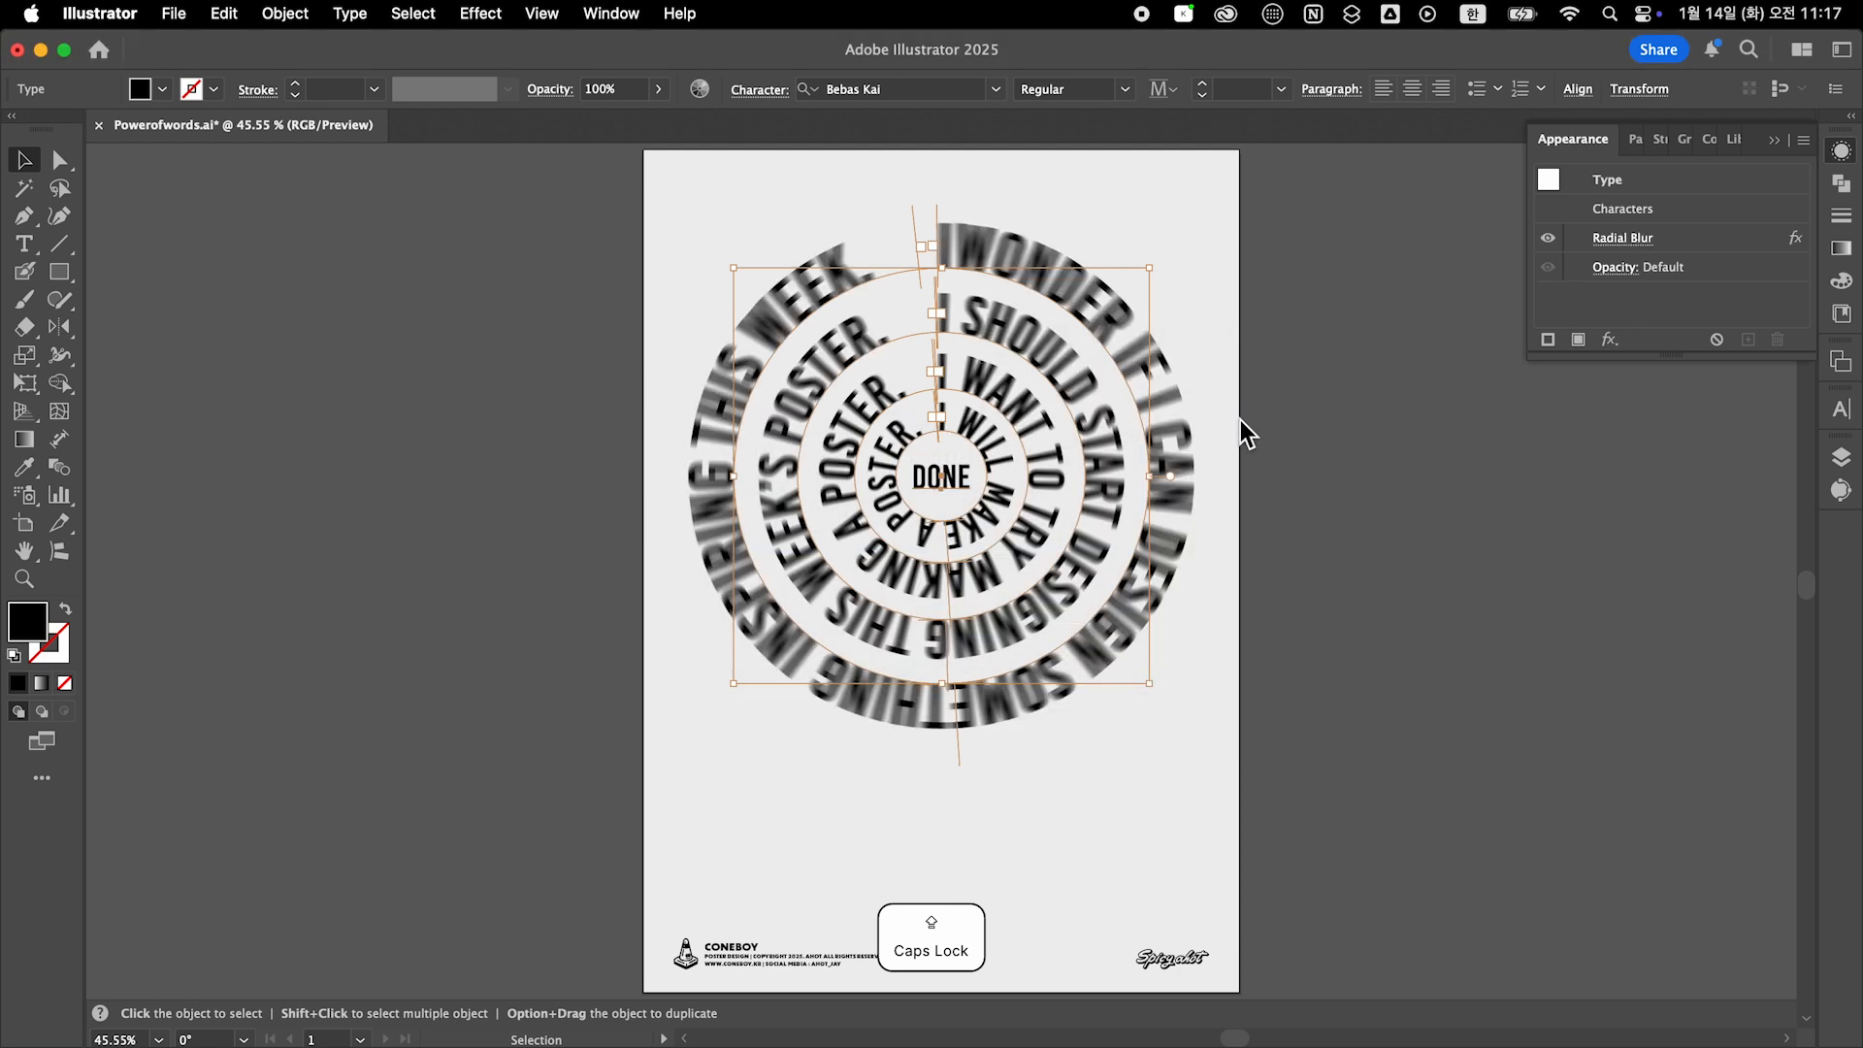
click(1240, 419)
Step: Examine the blurred ring lettering up close around the word DONE and across the whole poster
scroll(927, 493, up, 5)
click(991, 546)
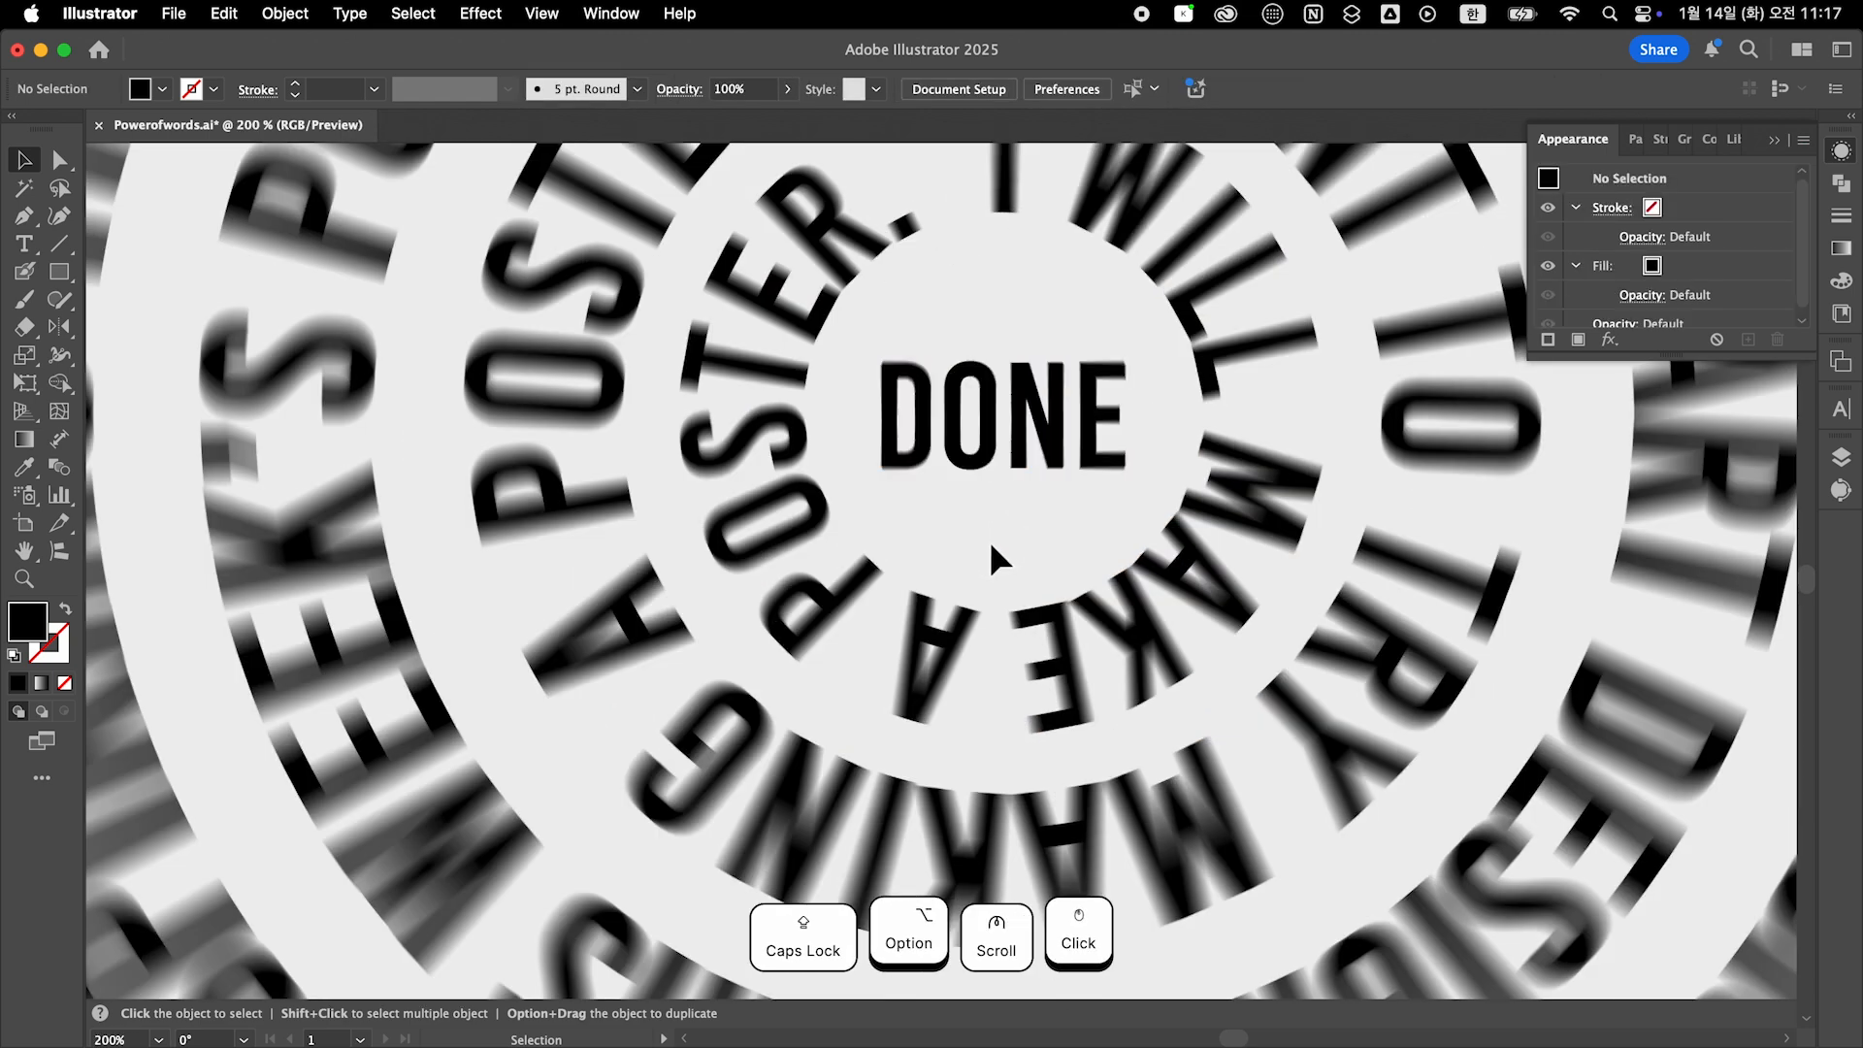
scroll(992, 569, down, 3)
scroll(991, 580, down, 1)
drag(1478, 533, 1407, 503)
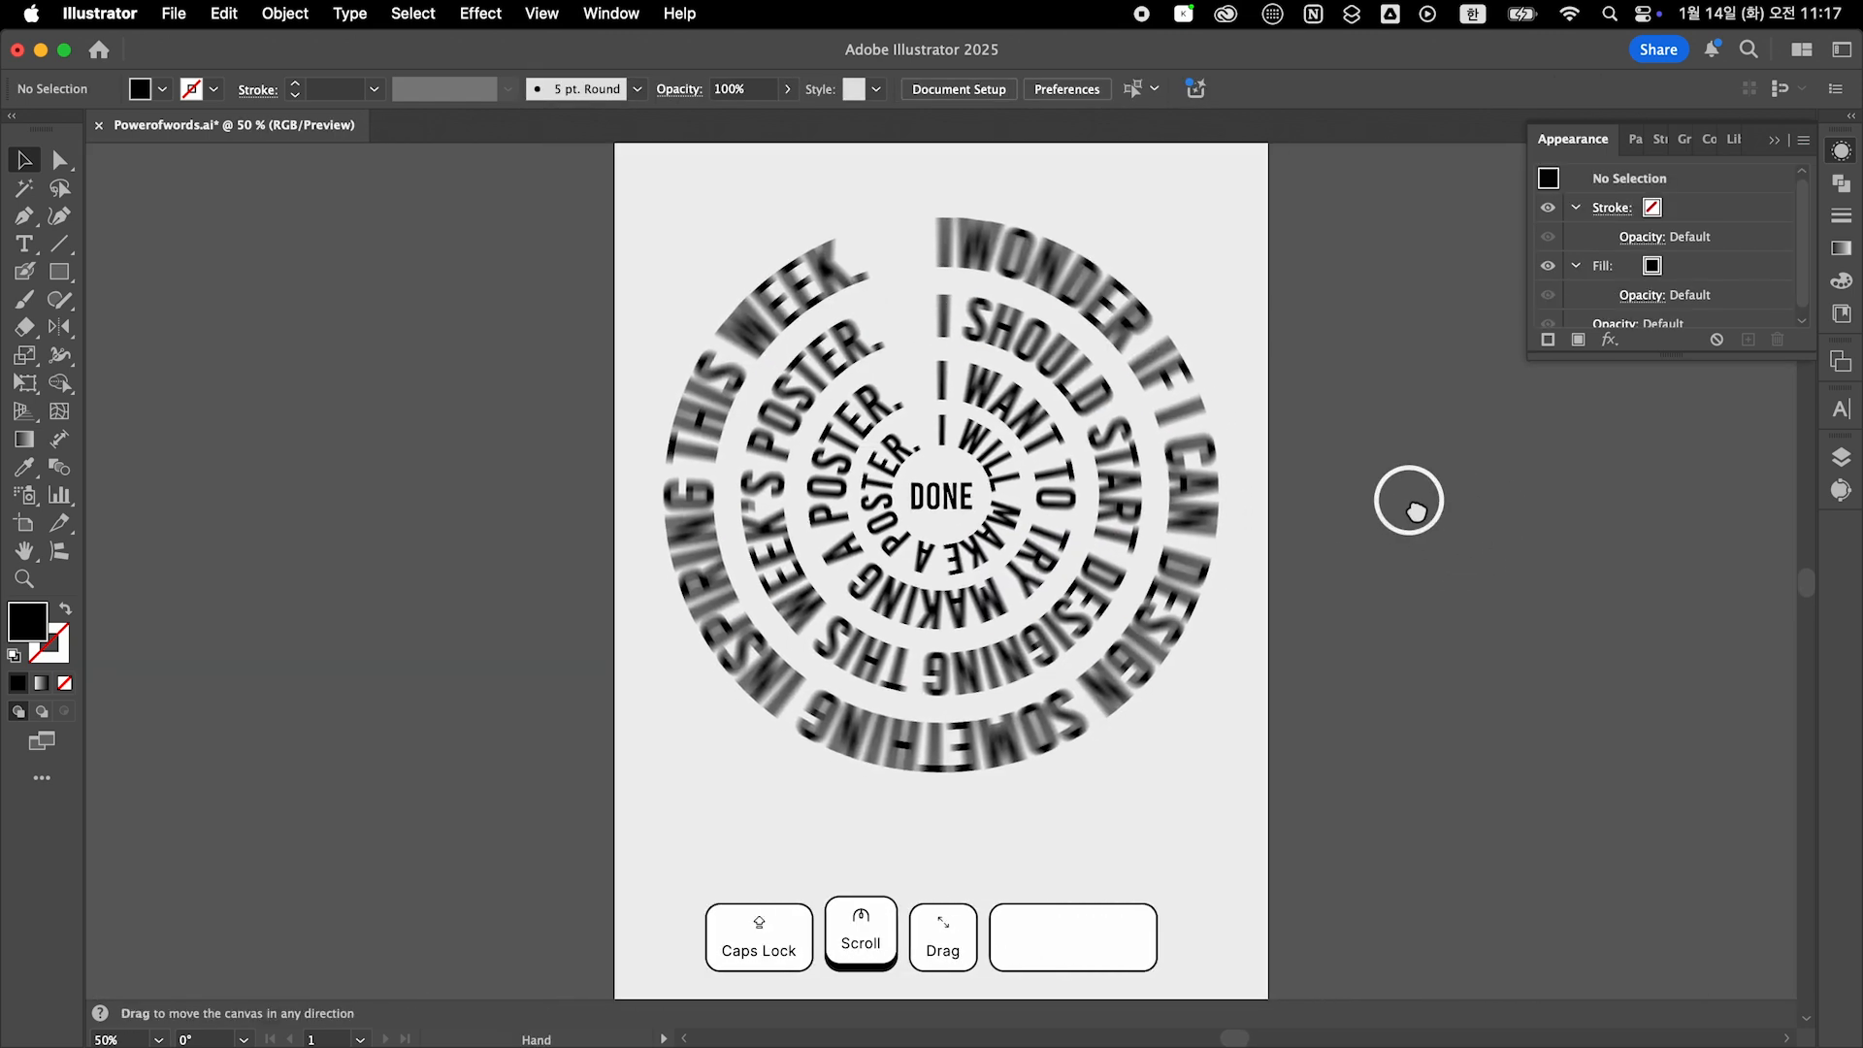
click(1269, 546)
key(v)
Step: Review the Radial Blur settings applied to the outermost sentence
drag(1263, 541, 1182, 519)
click(1646, 236)
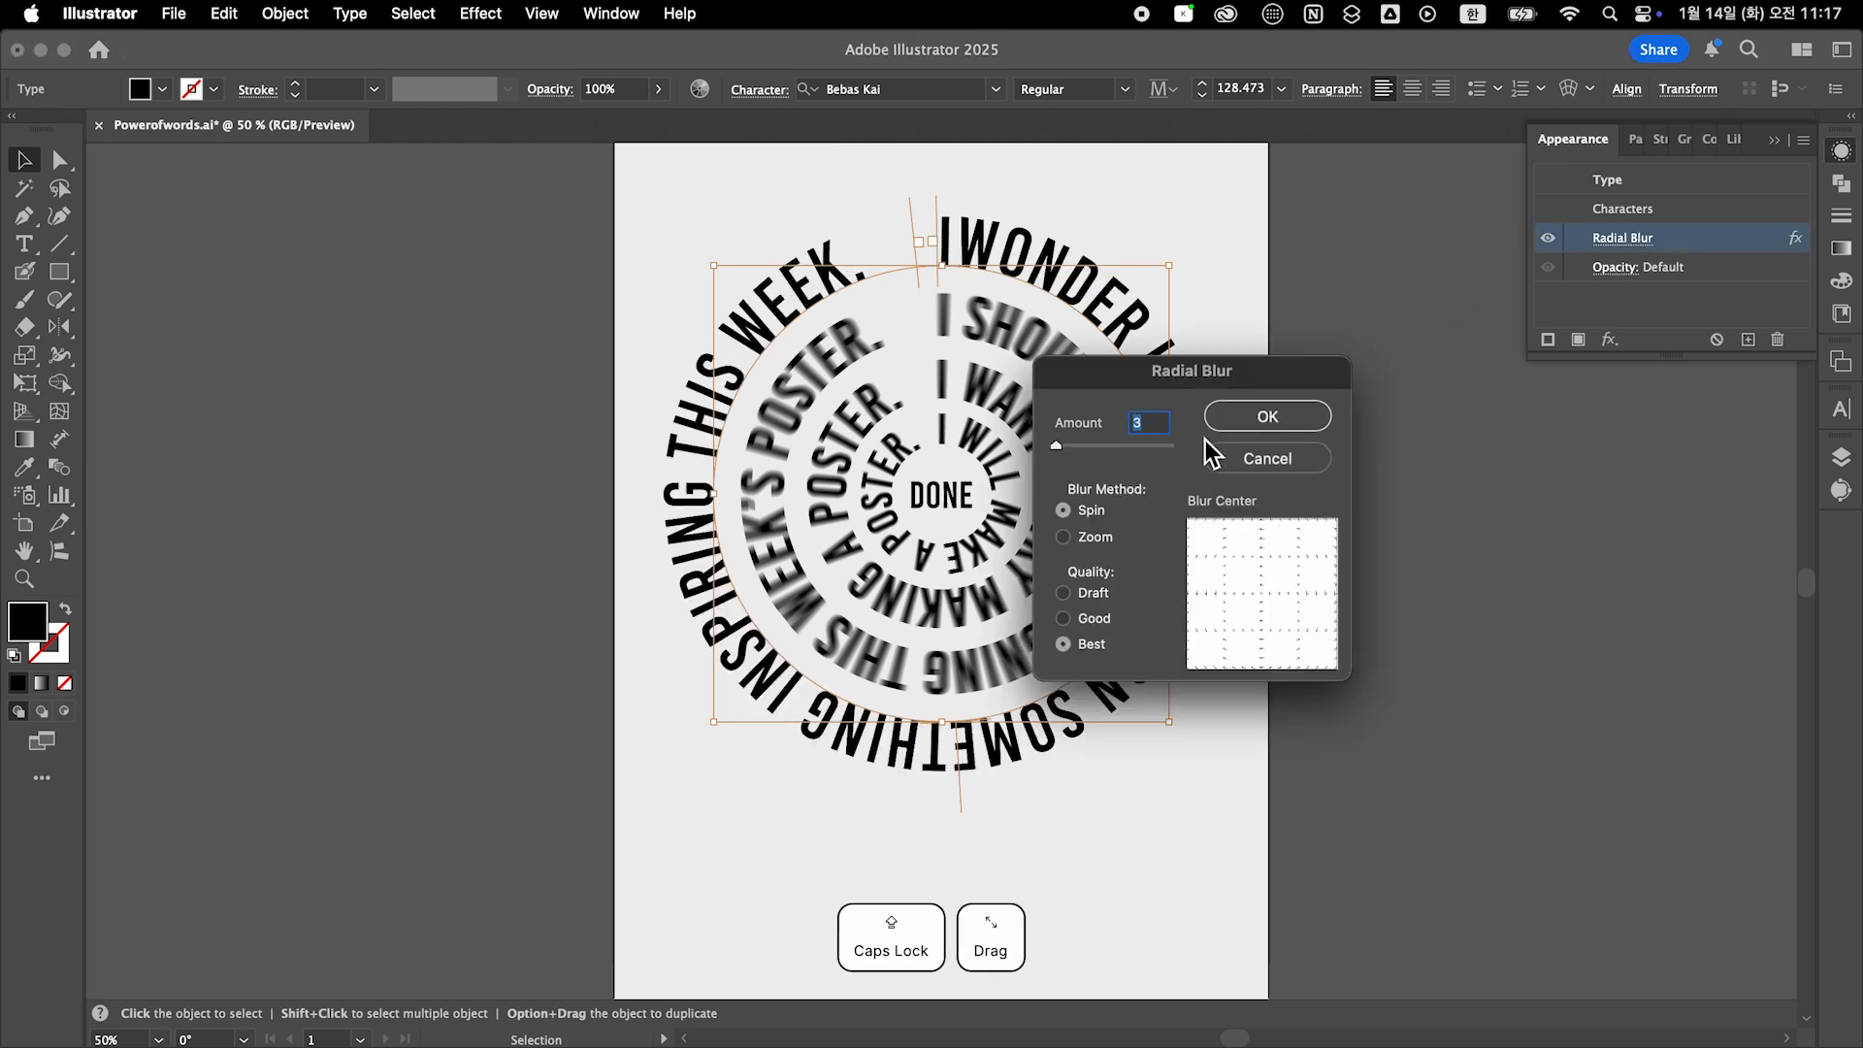
key(Escape)
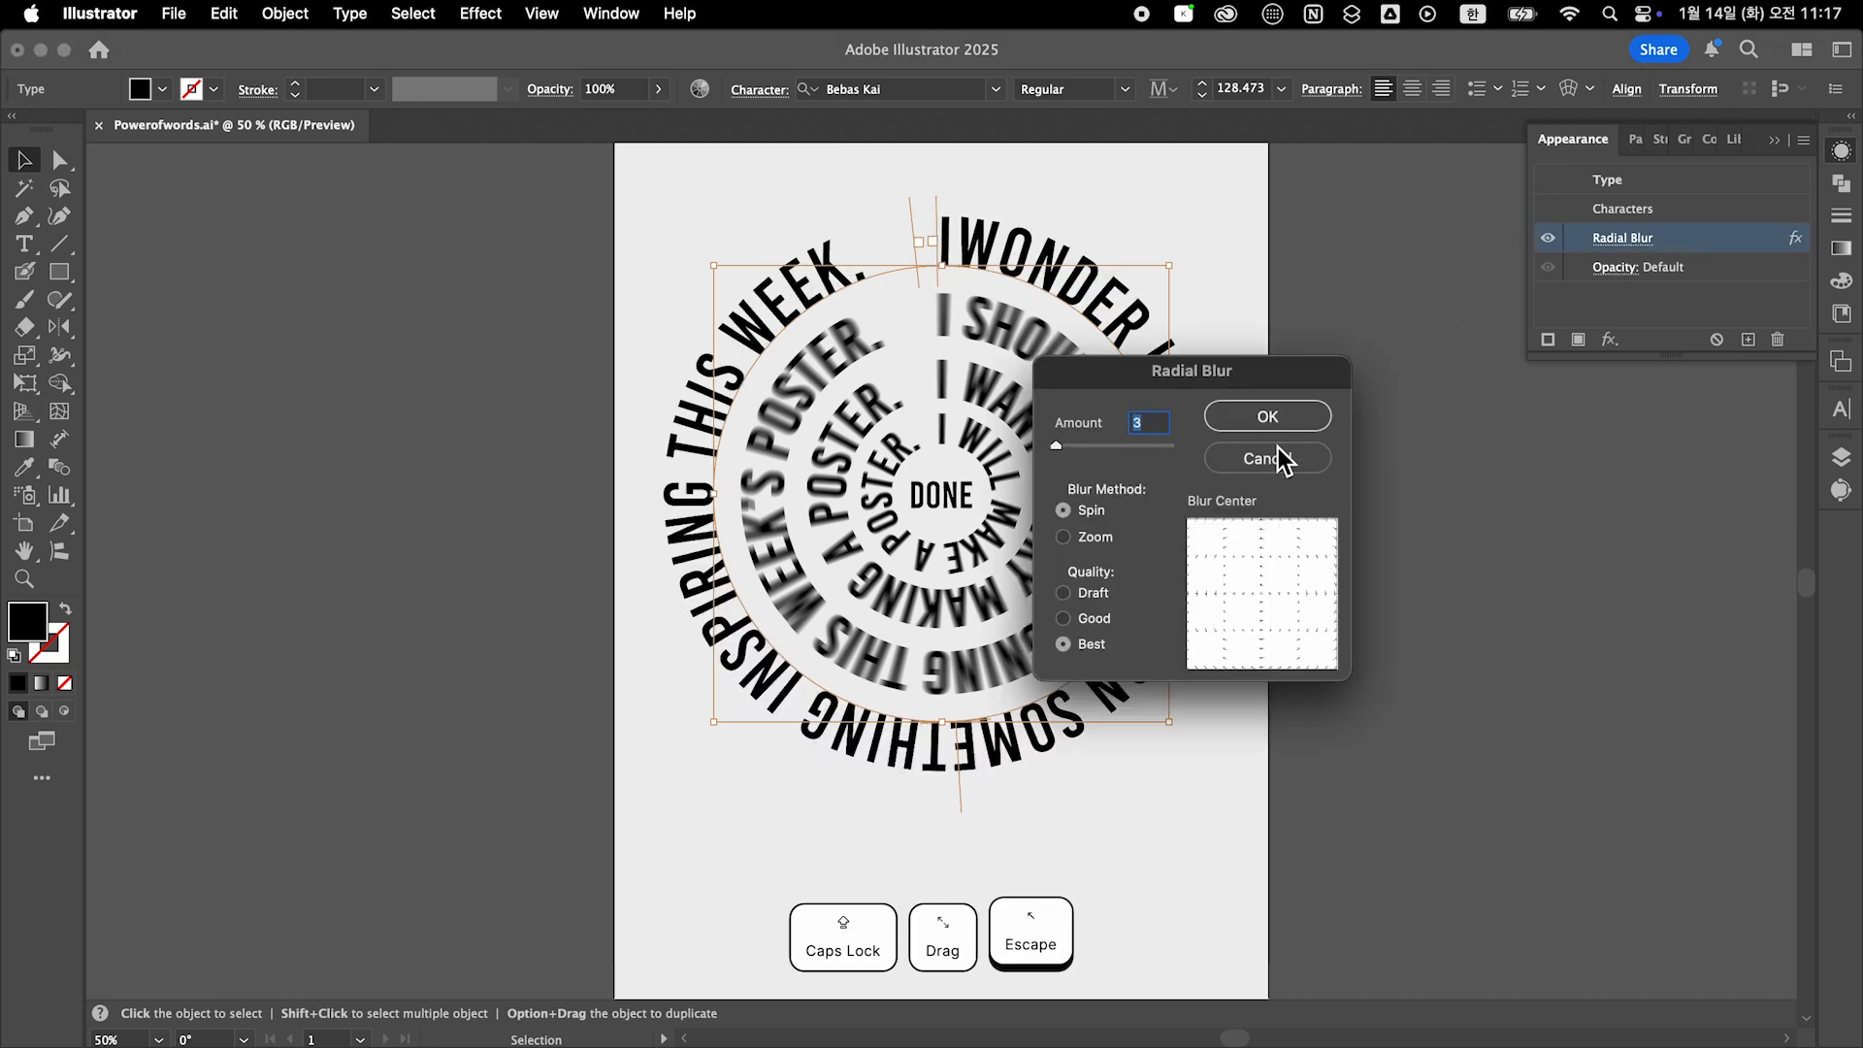
click(1266, 458)
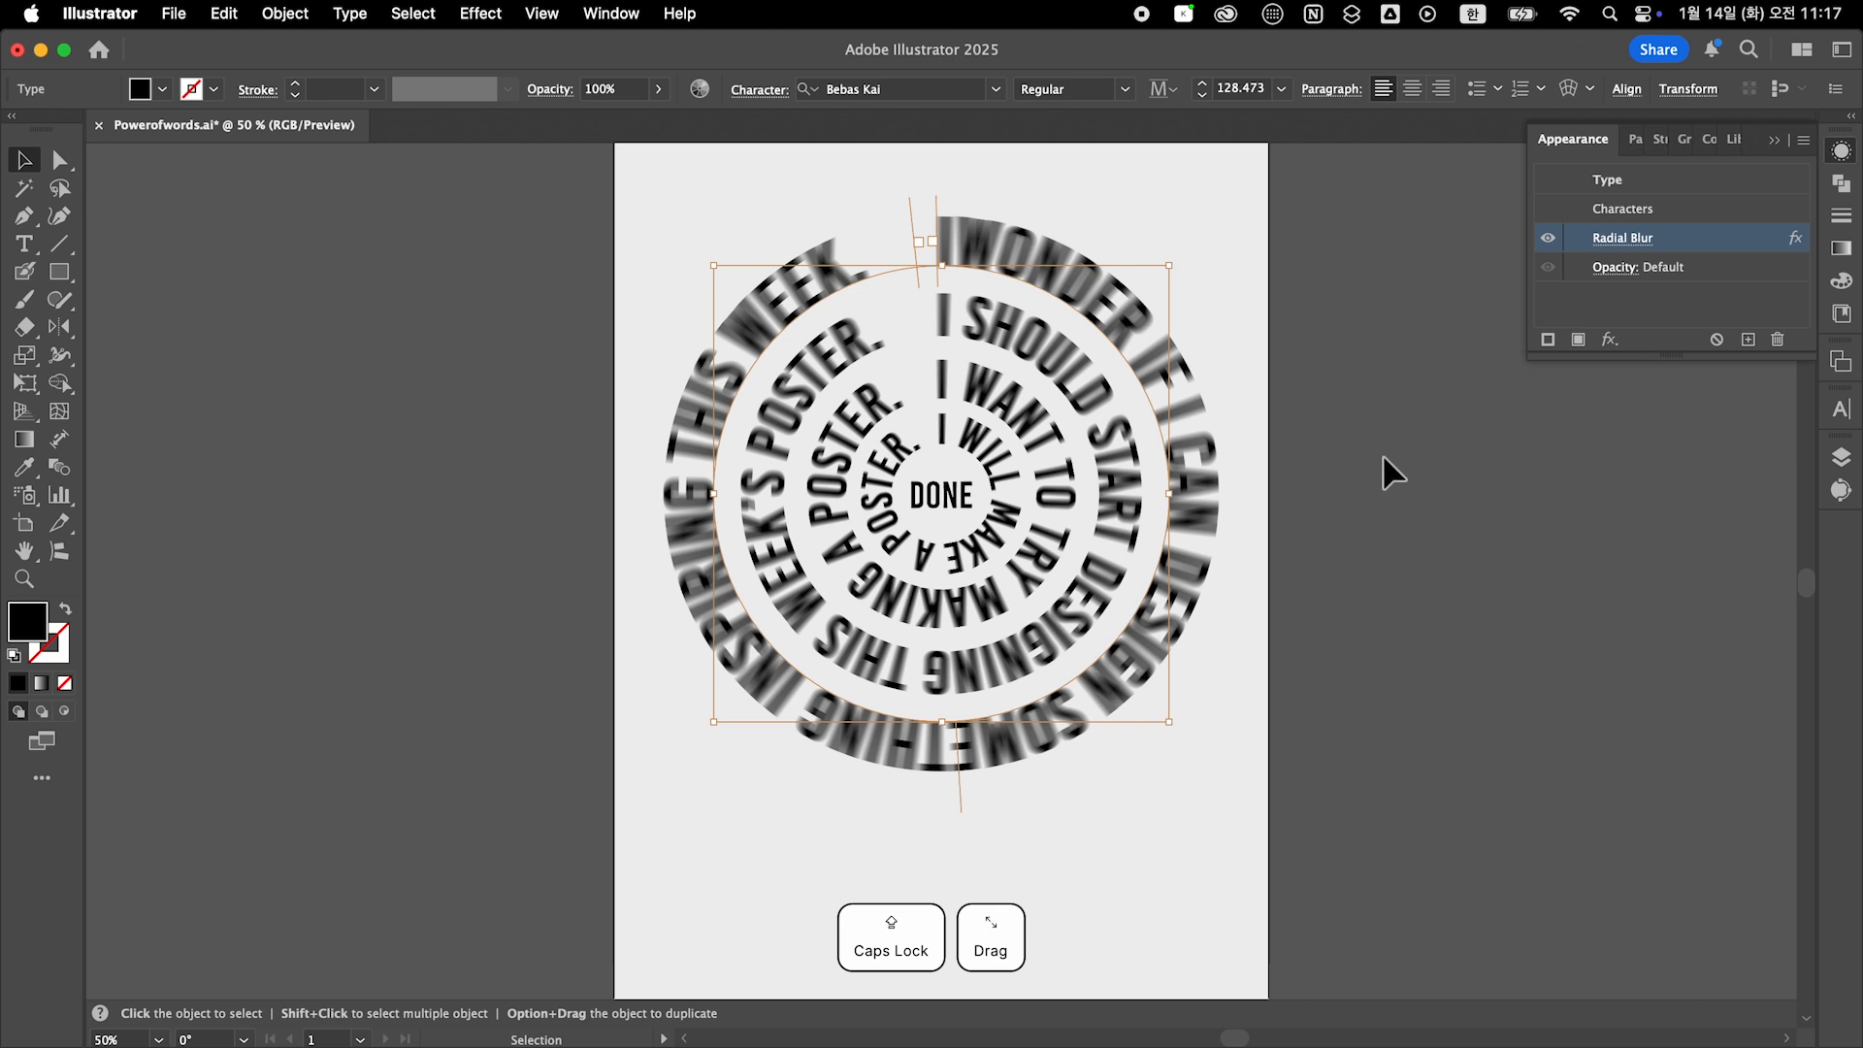
click(1392, 472)
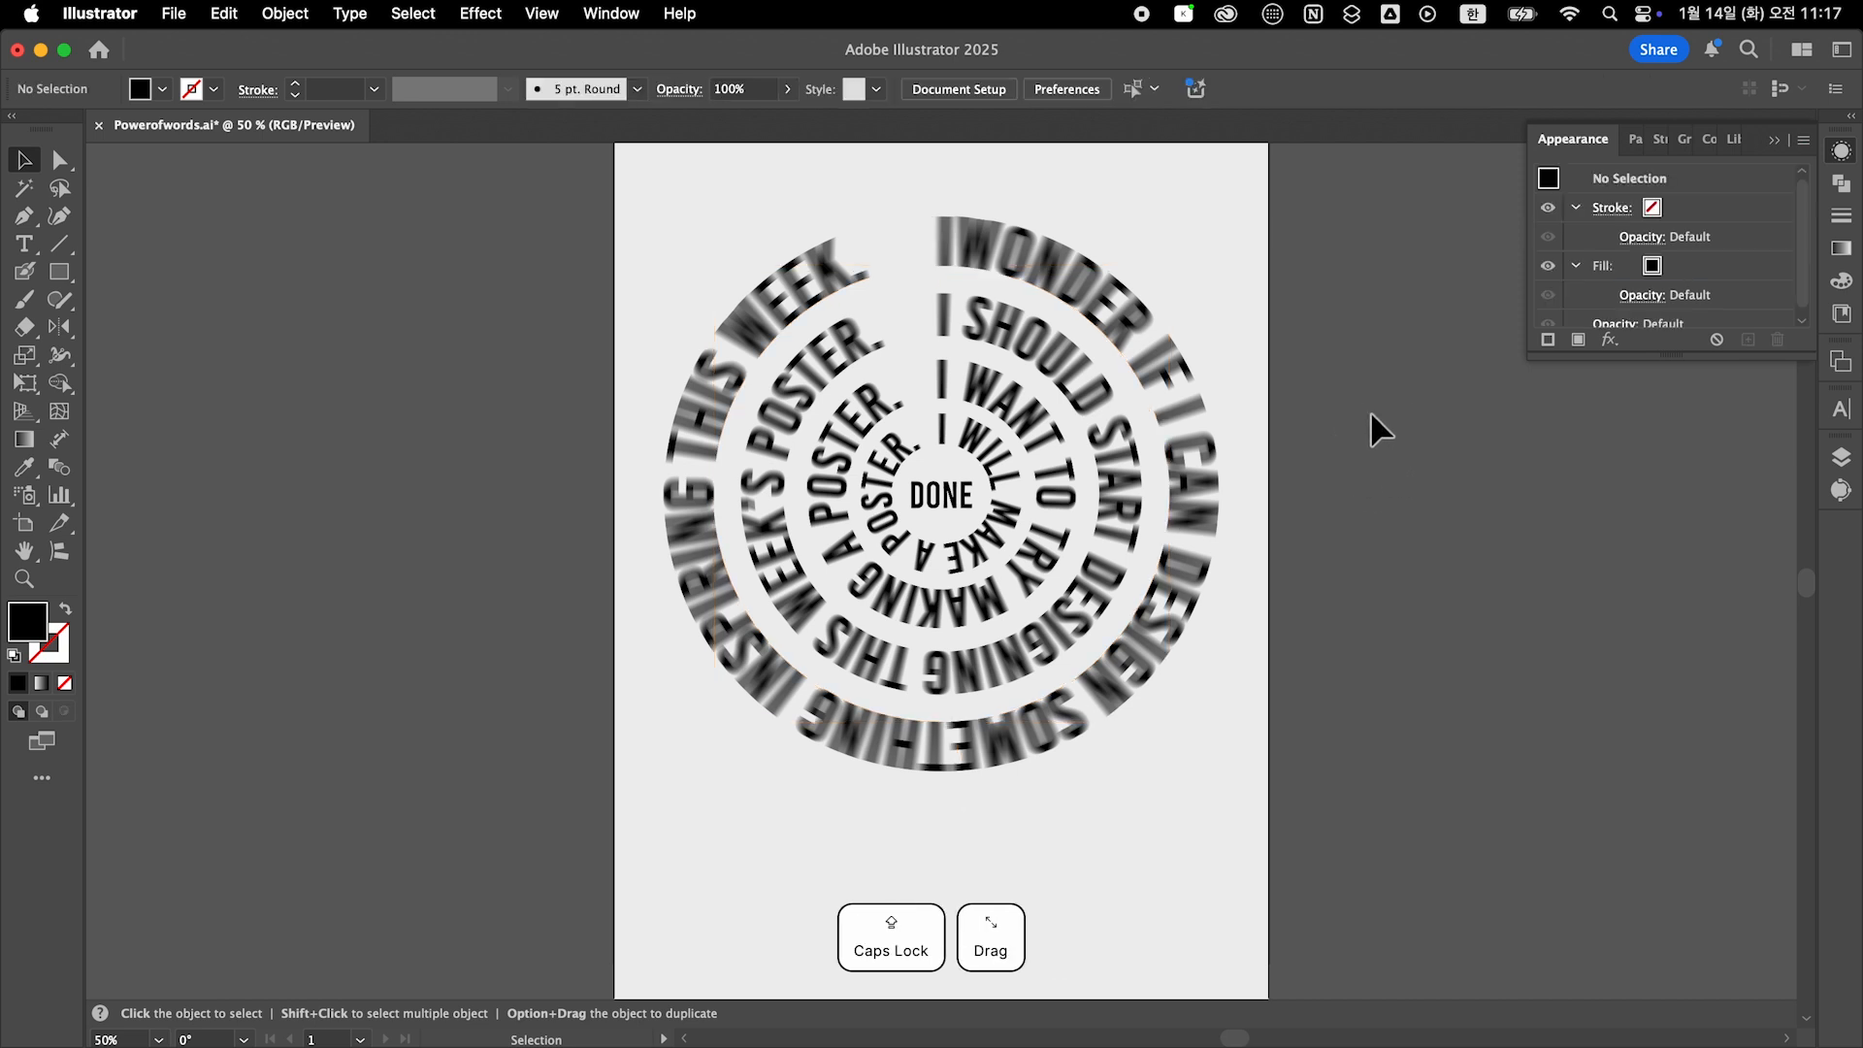
click(740, 666)
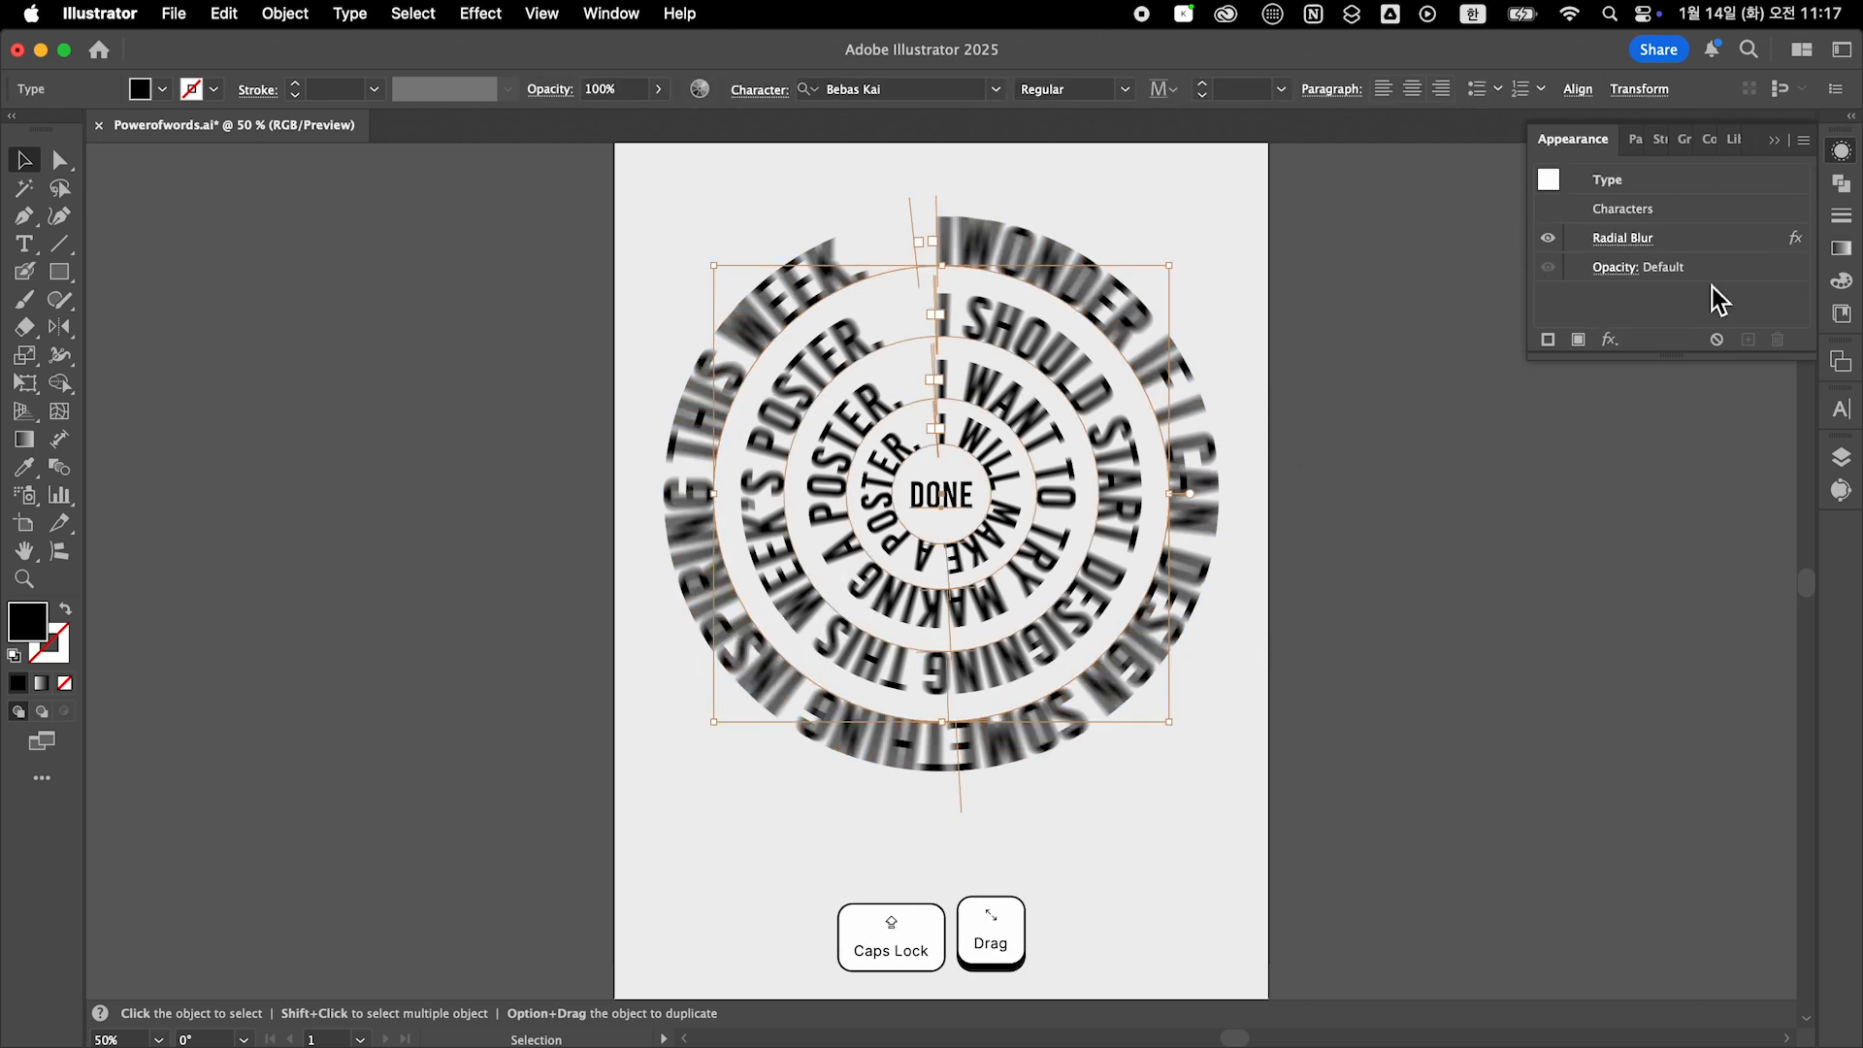
click(1414, 520)
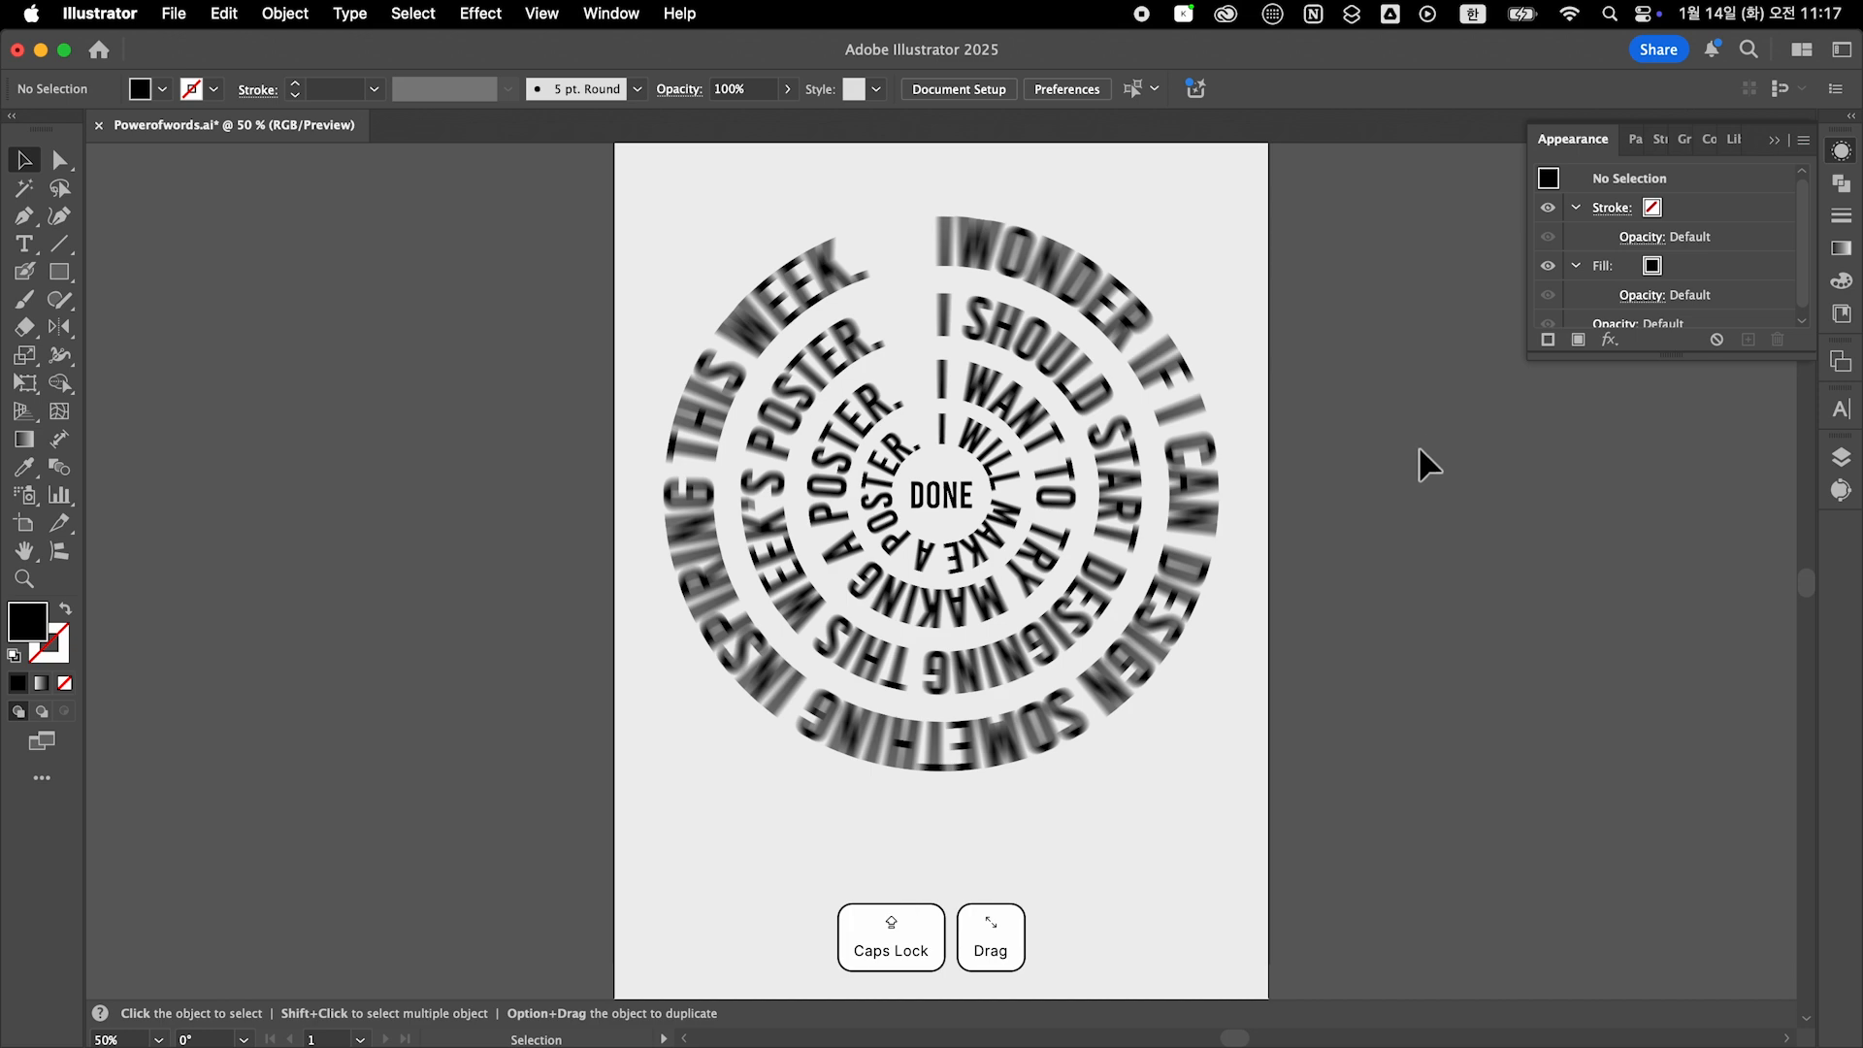
Step: Try an amount of 2 in the Radial Blur settings of the four ring sentences
drag(639, 769, 639, 769)
click(1622, 238)
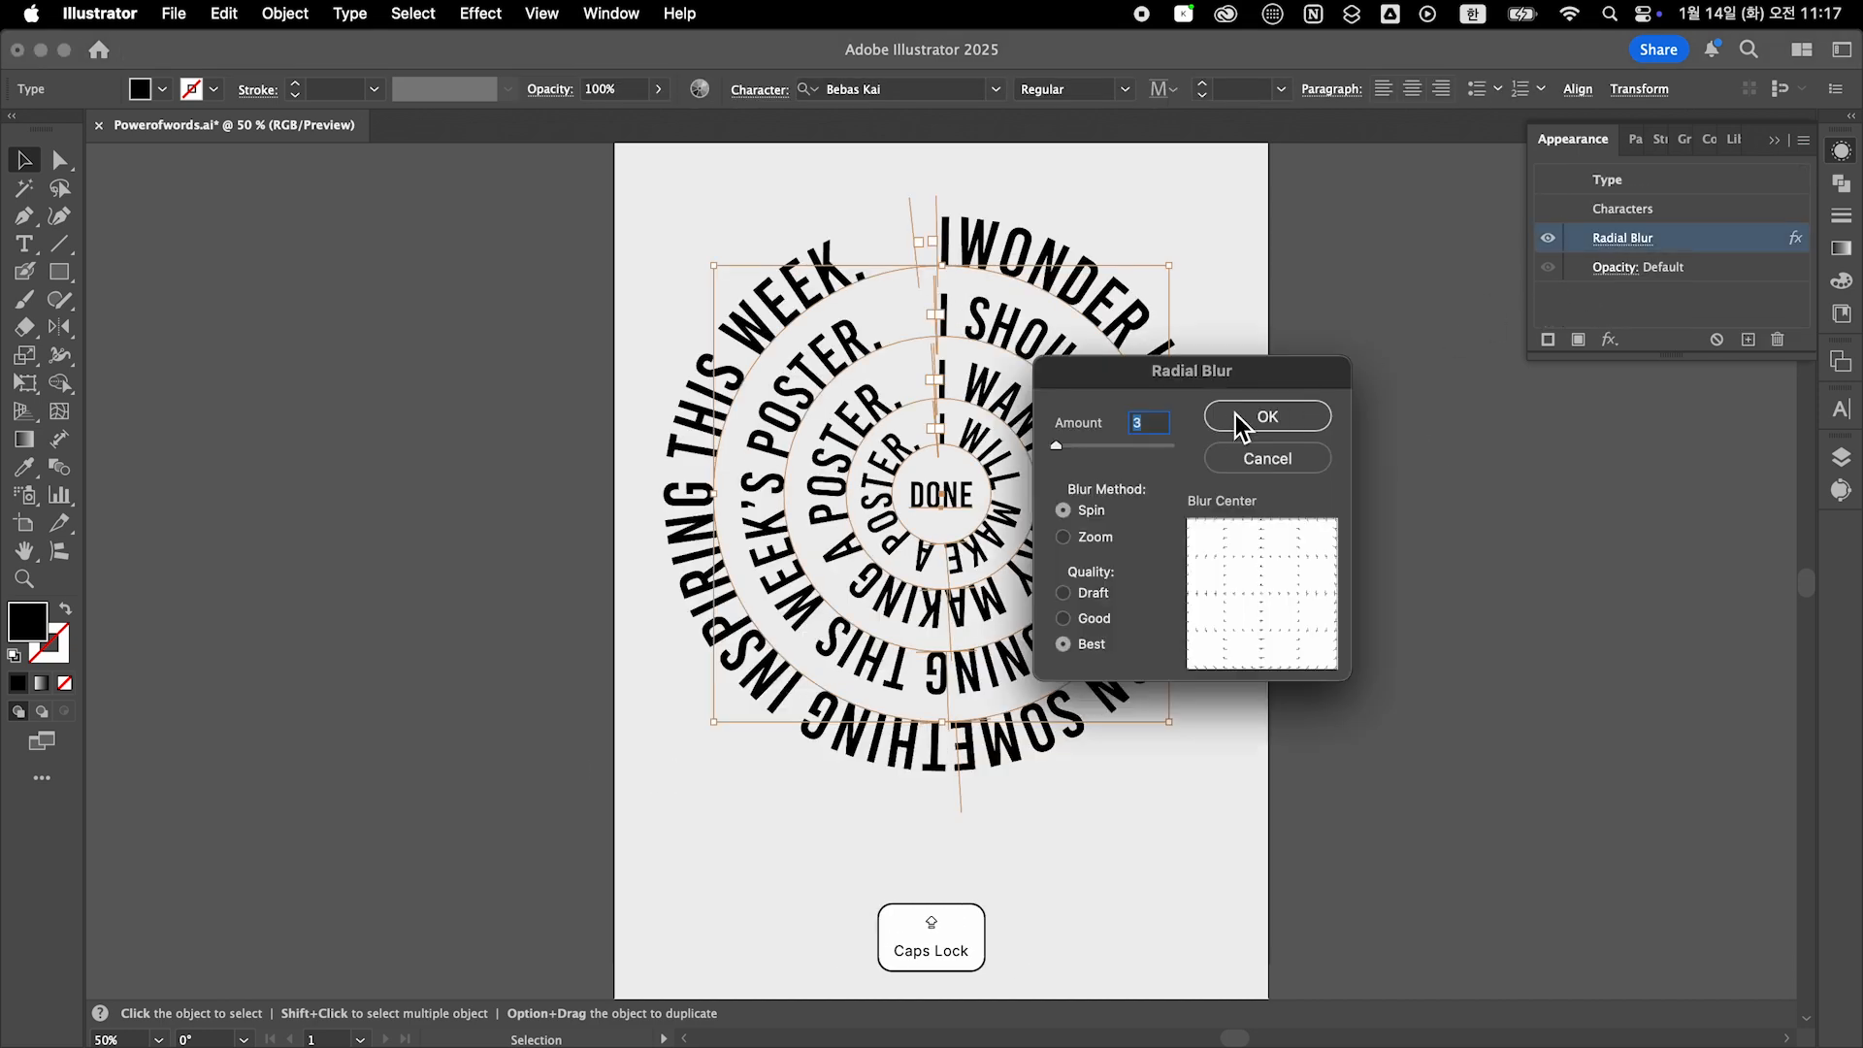
text(2)
key(BackSpace)
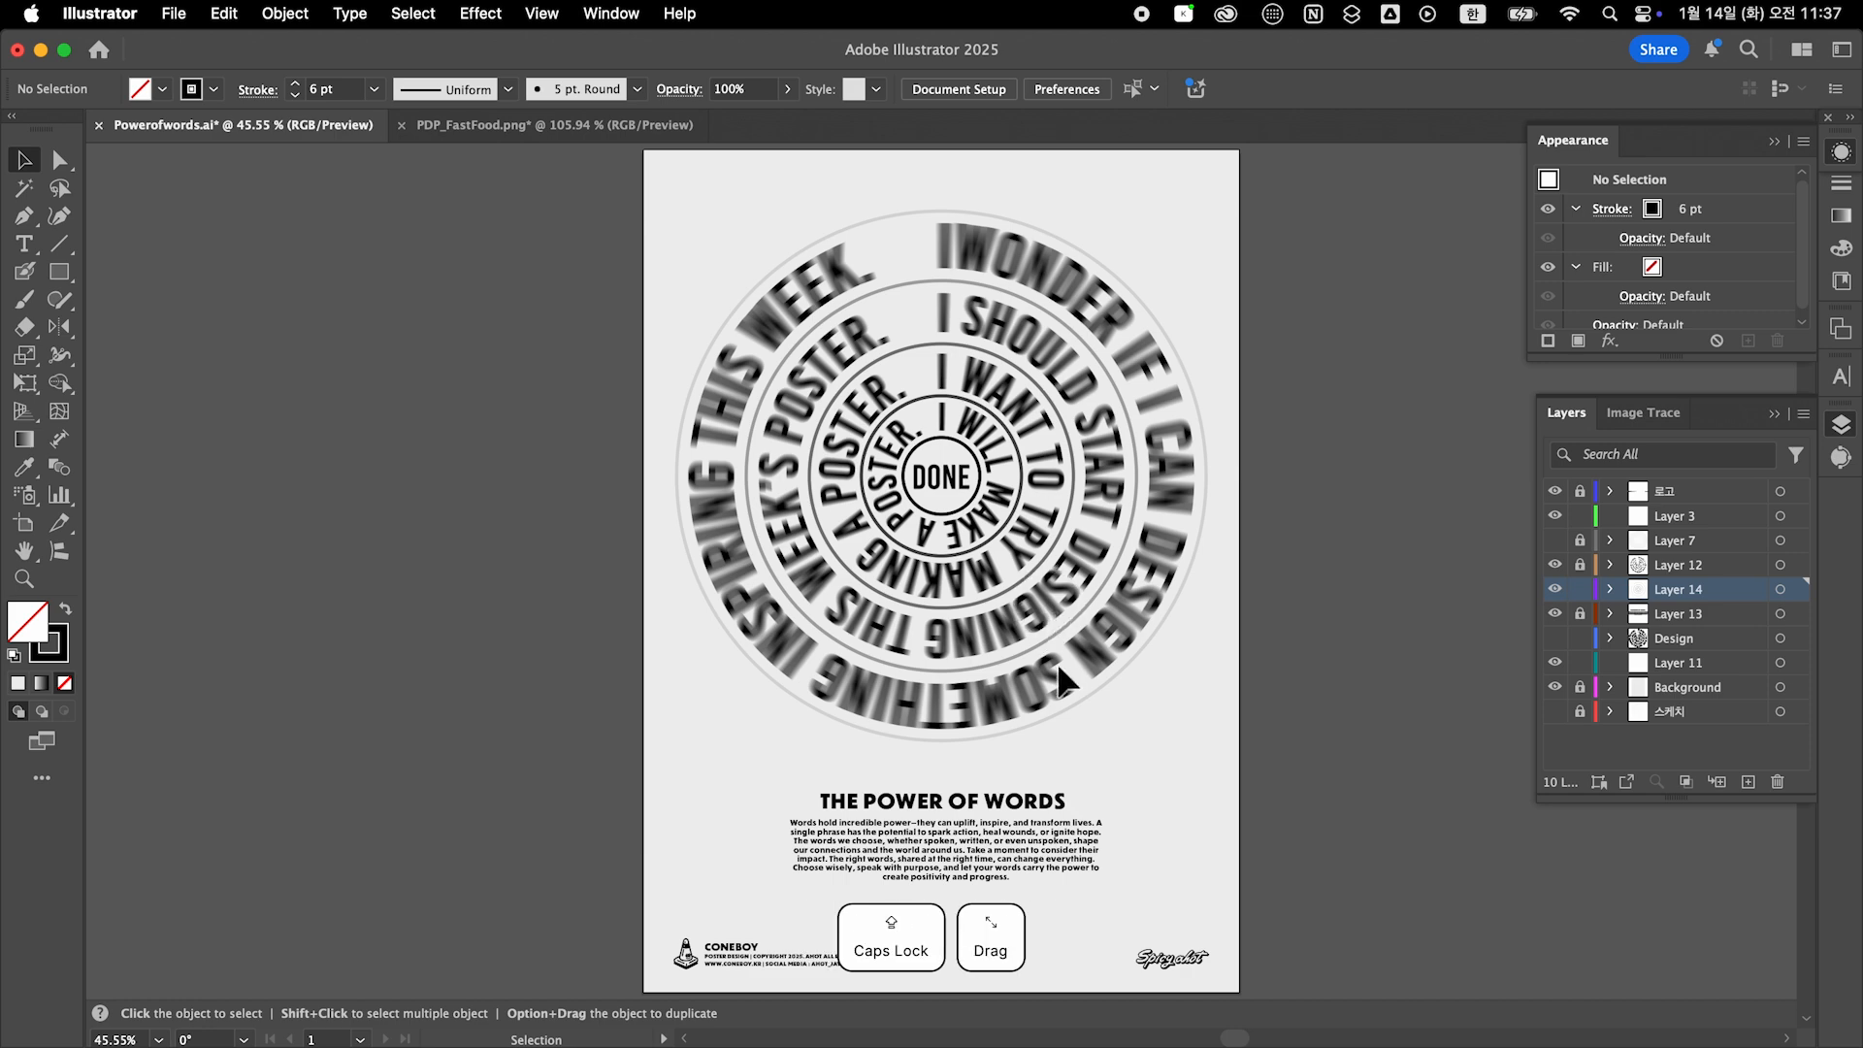
Step: Paste a copy of the innermost circle in place and give it a solid black fill around the word DONE
double_click(971, 501)
key(super+c)
double_click(544, 543)
key(super+f)
click(66, 611)
Step: Set the tracking of the word DONE to 0
key(super+t)
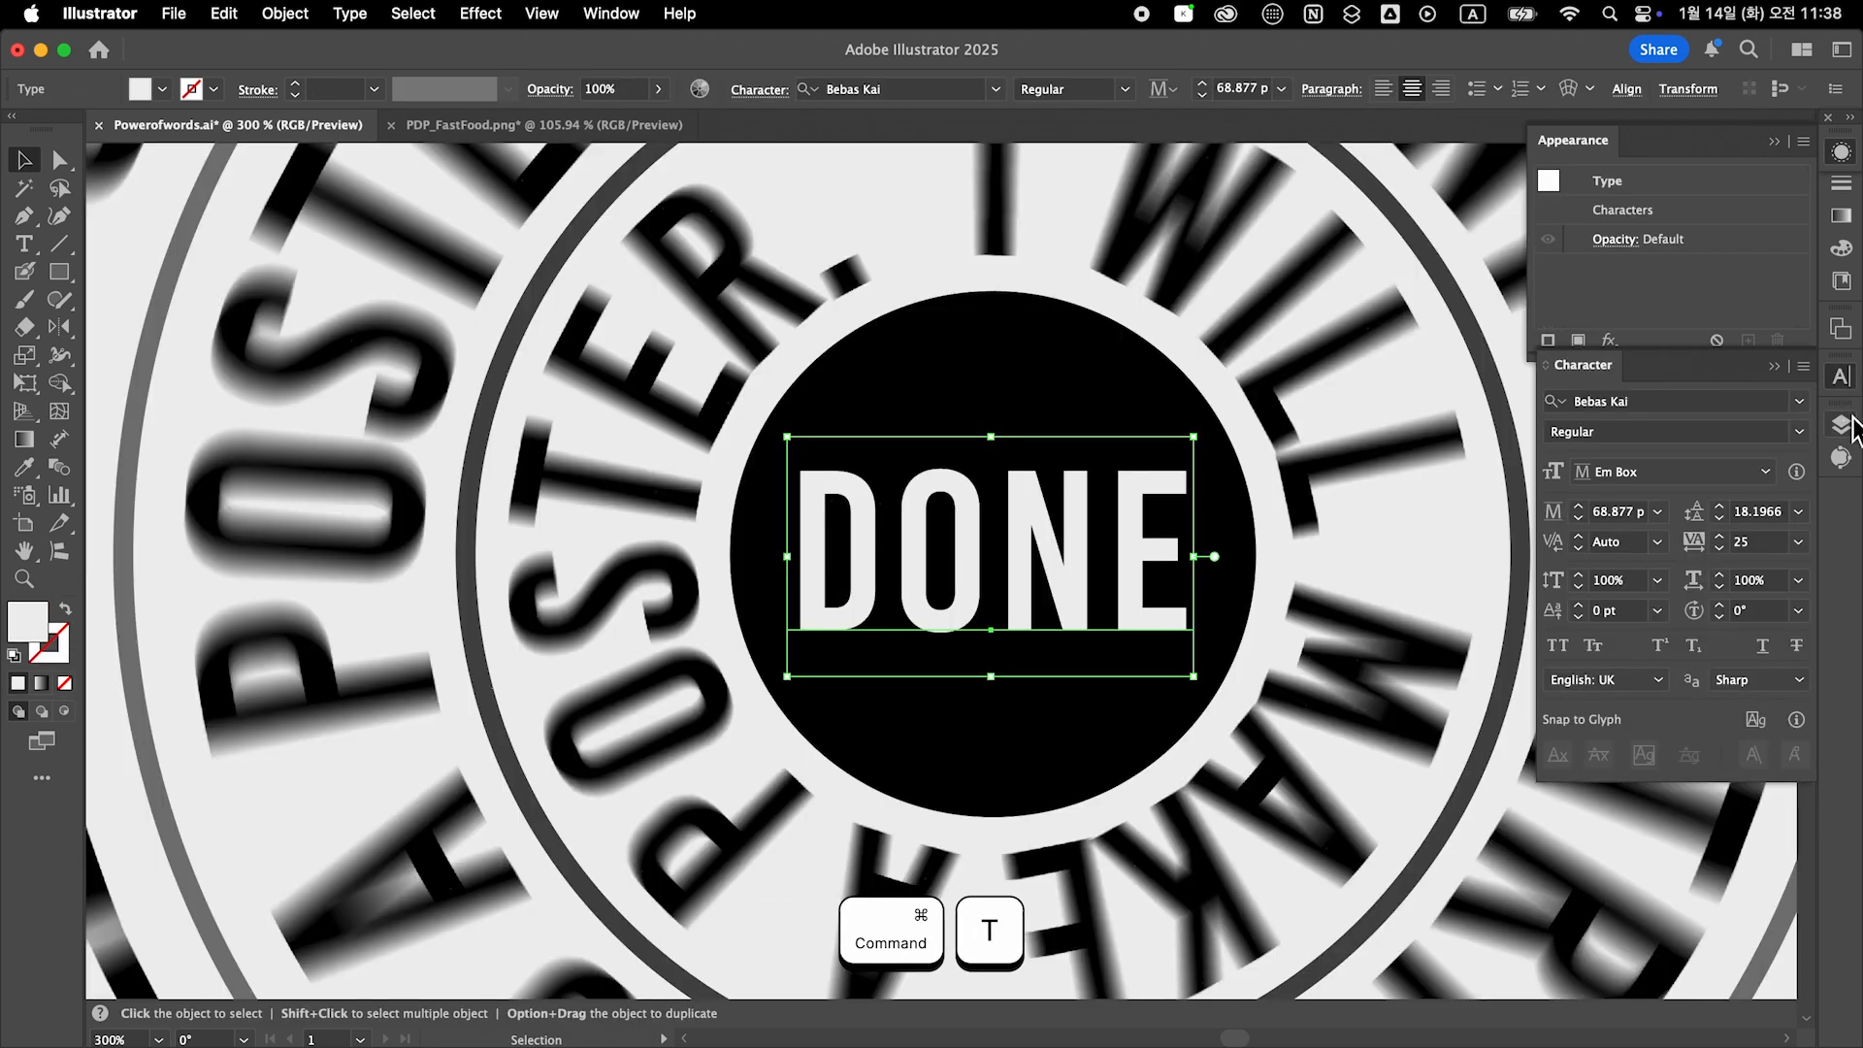
click(1741, 539)
key(super+a)
text(0)
key(Return)
Step: Set the paragraph below the title in all caps and widen its text box
key(super+t)
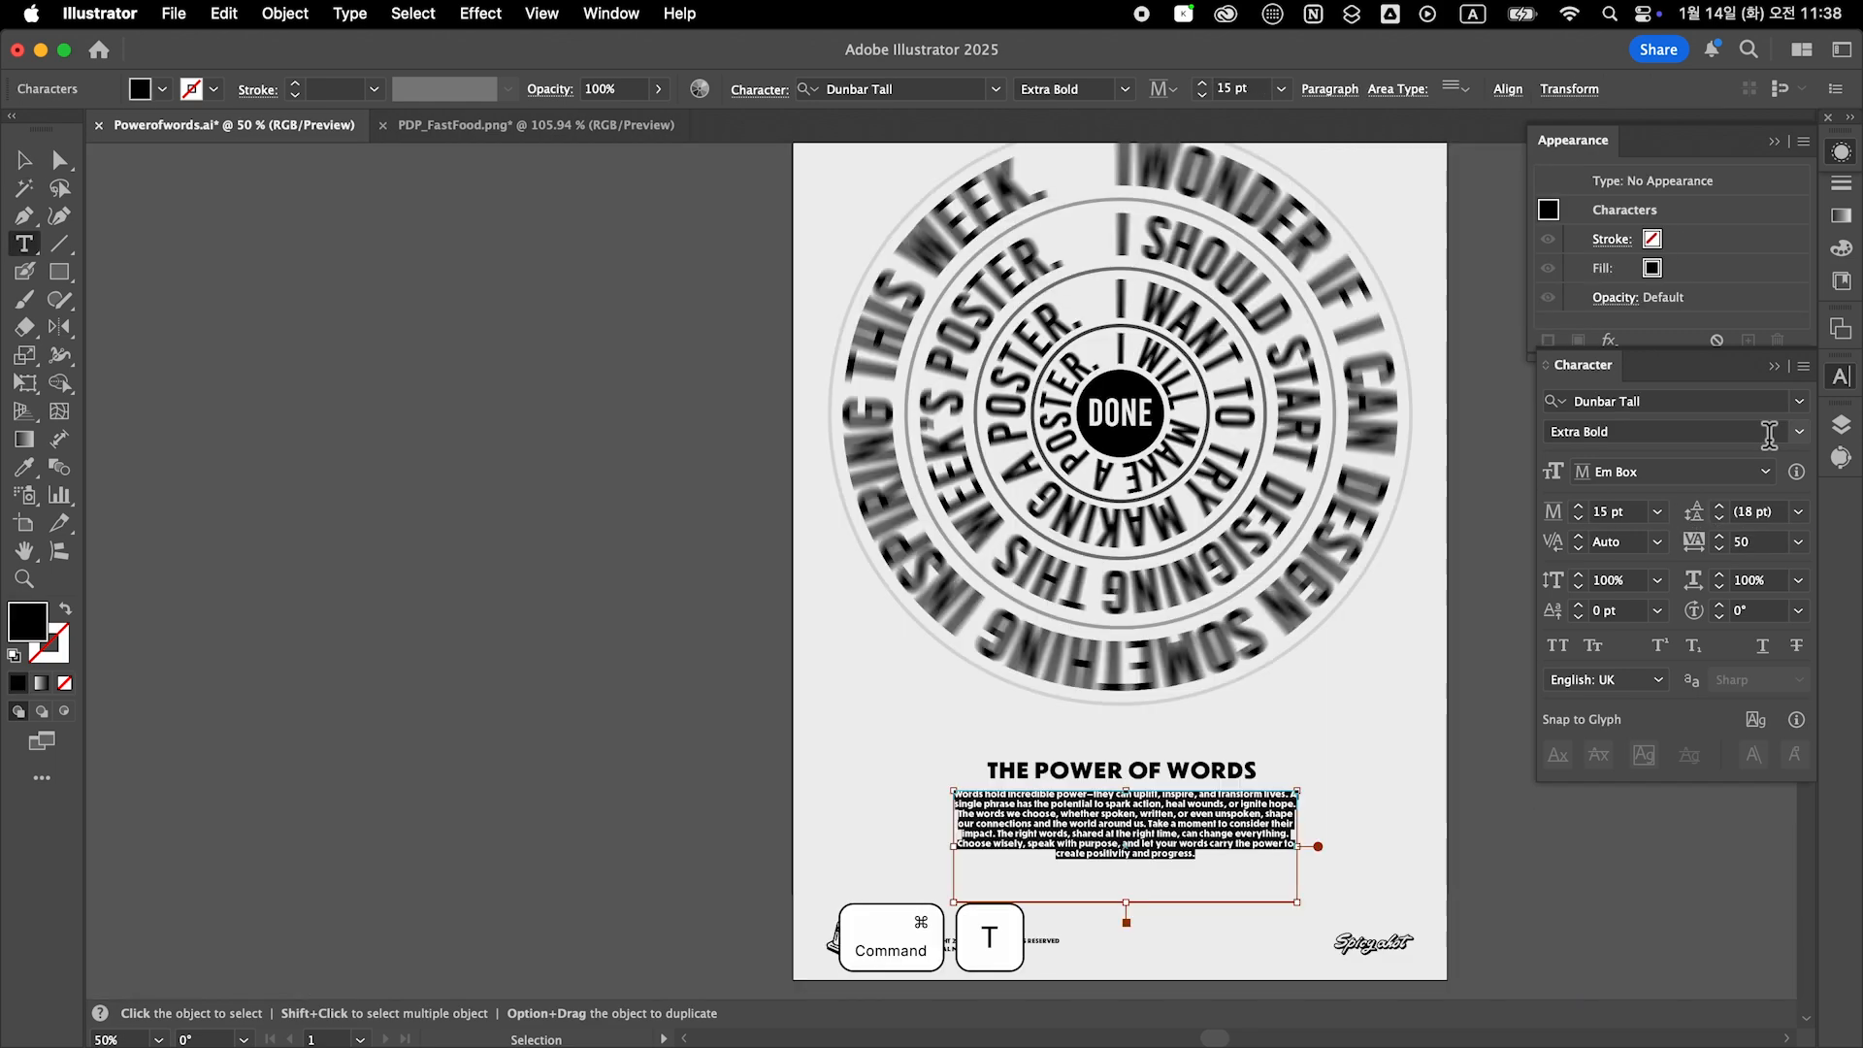
key(Escape)
drag(1302, 847, 1351, 853)
click(1605, 859)
scroll(1605, 861, down, 2)
key(super+0)
key(v)
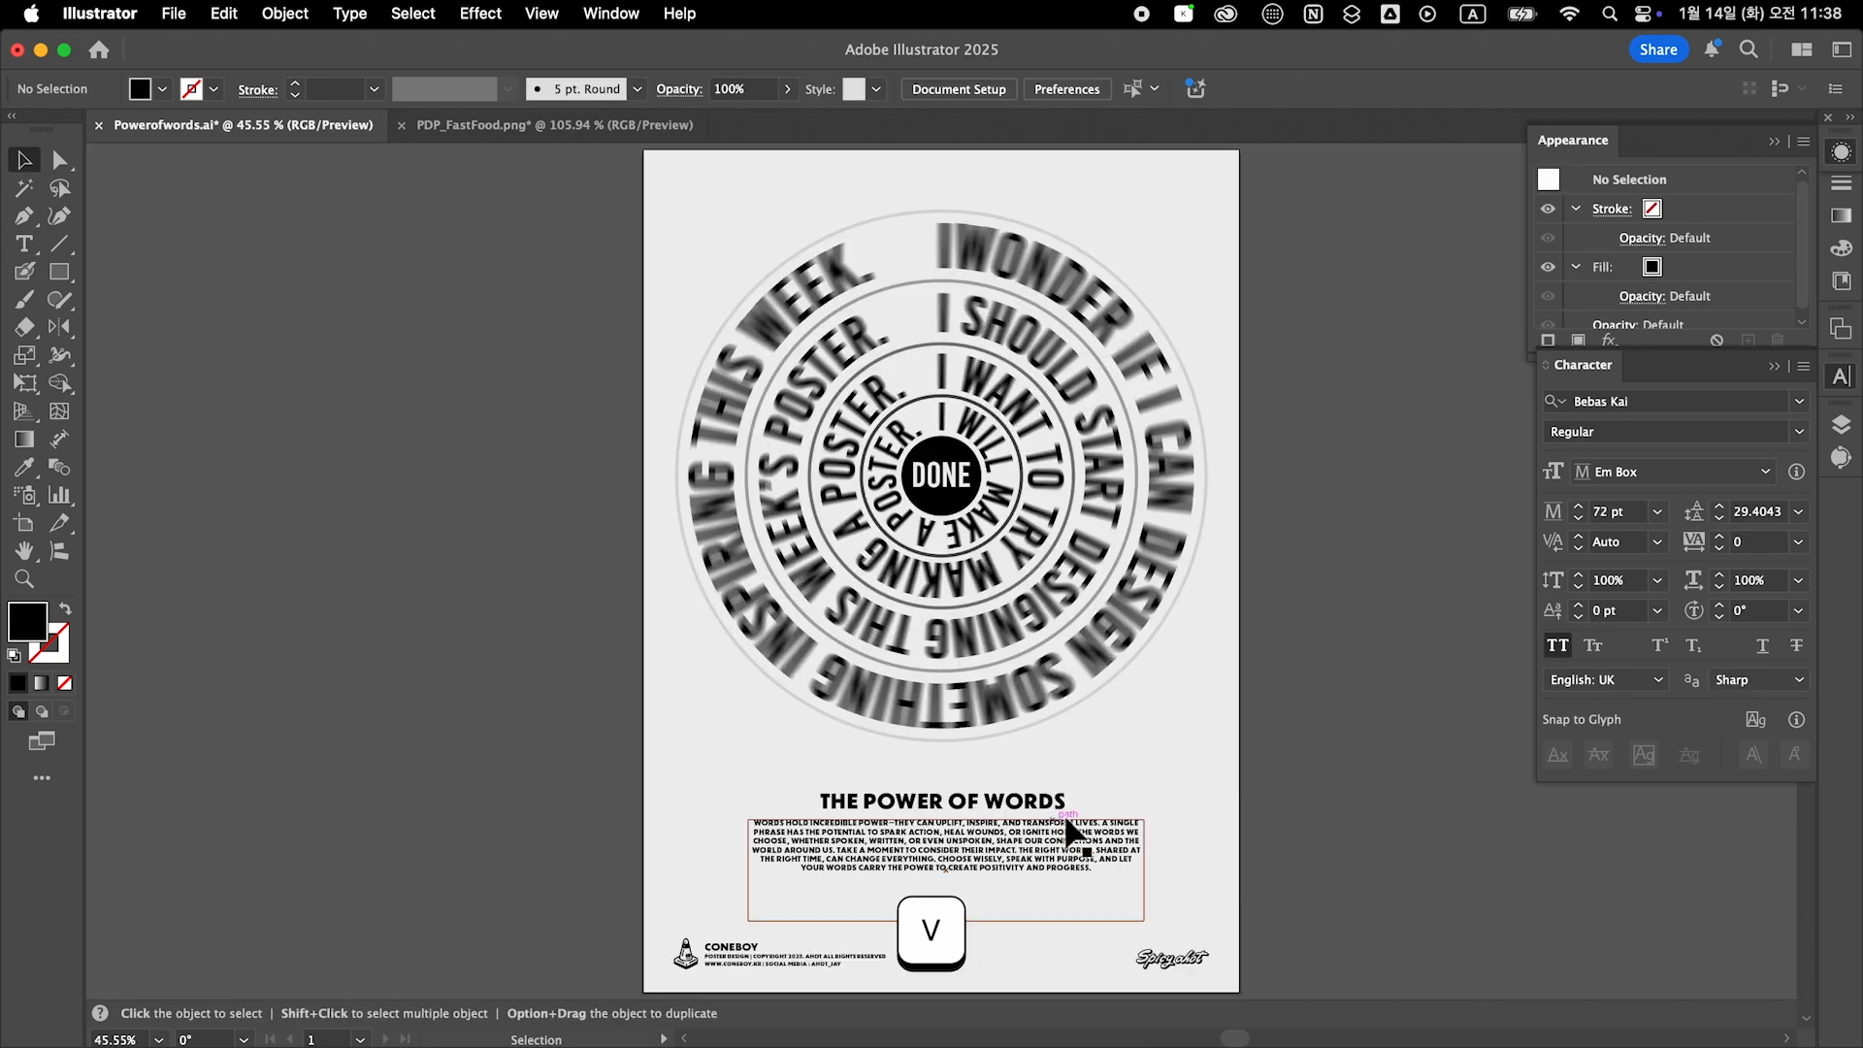
Step: Try Bebas Kai as the font of the paragraph below the title
click(1087, 842)
click(1799, 402)
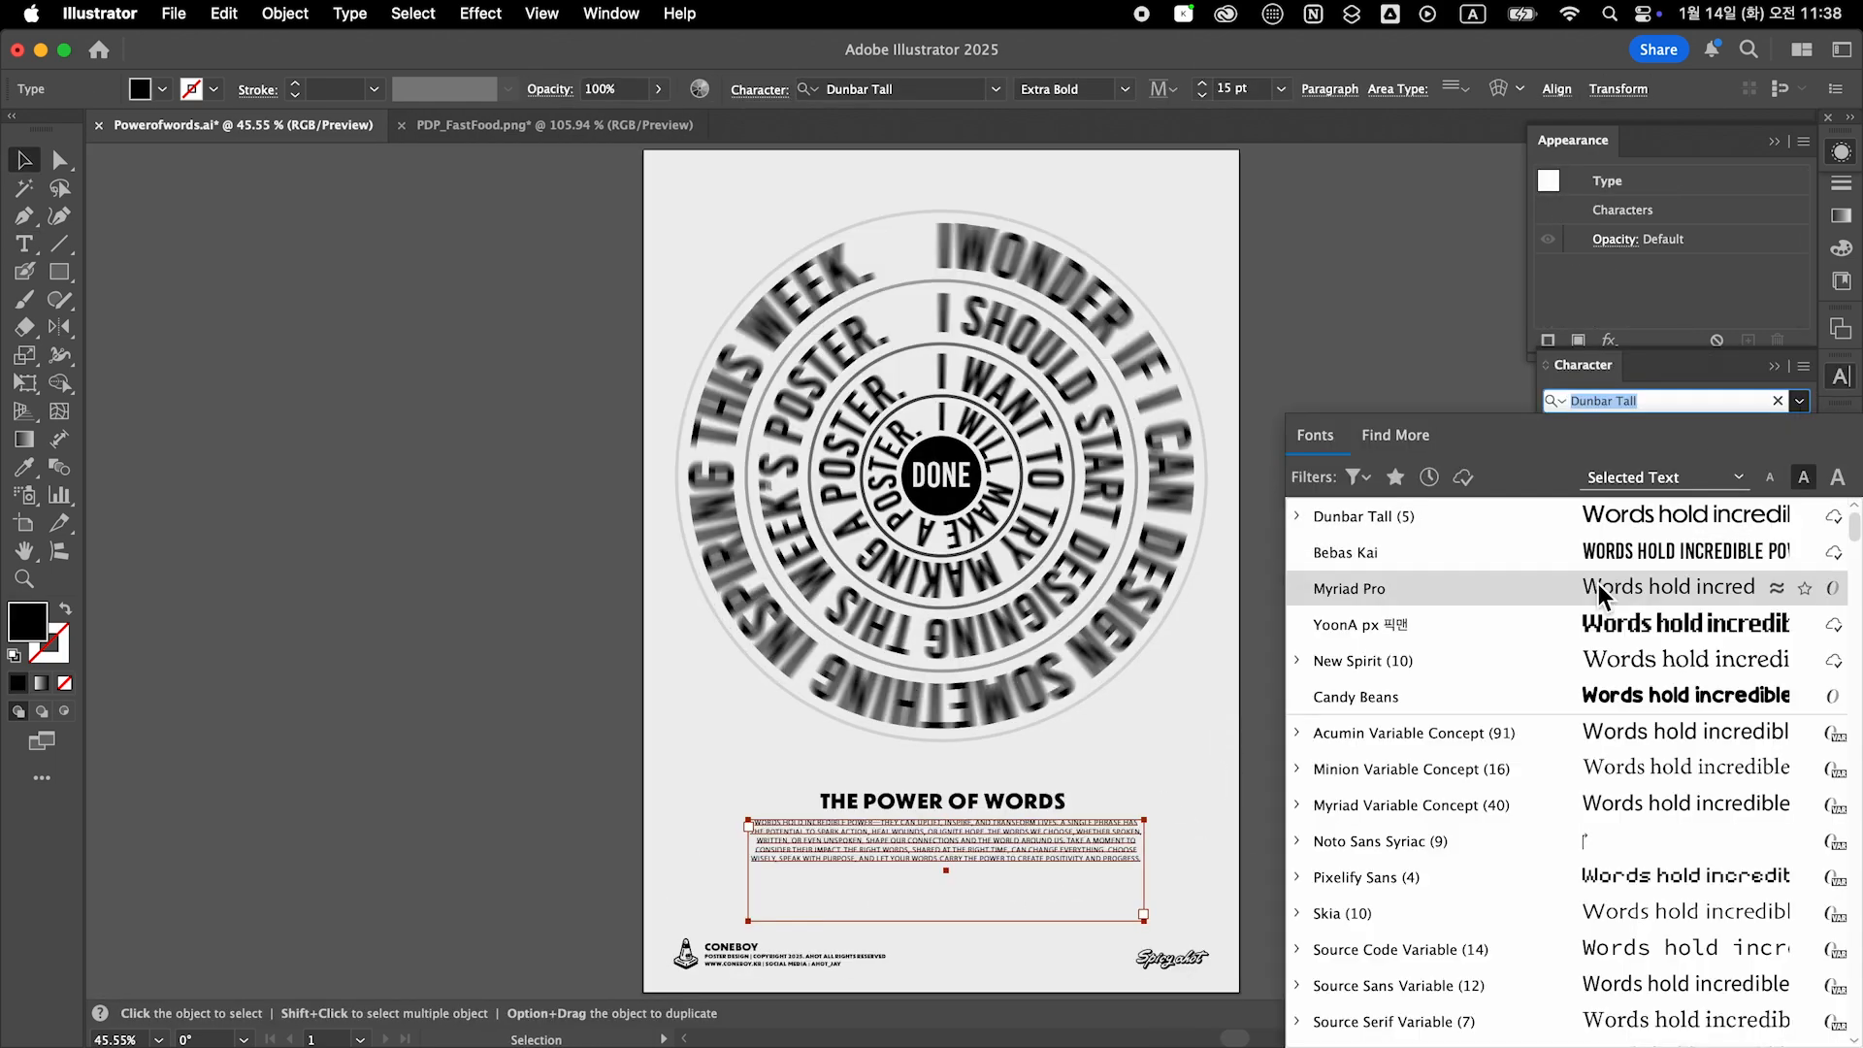
click(1605, 561)
click(1273, 820)
drag(1273, 819, 1423, 780)
key(super+z)
Step: Set the paragraph's font style to Dunbar Tall Bold and narrow its text box slightly
click(1252, 810)
click(1799, 432)
click(1687, 509)
click(1410, 811)
key(space)
click(1273, 820)
drag(1298, 829, 1291, 830)
click(1371, 831)
scroll(1397, 784, down, 2)
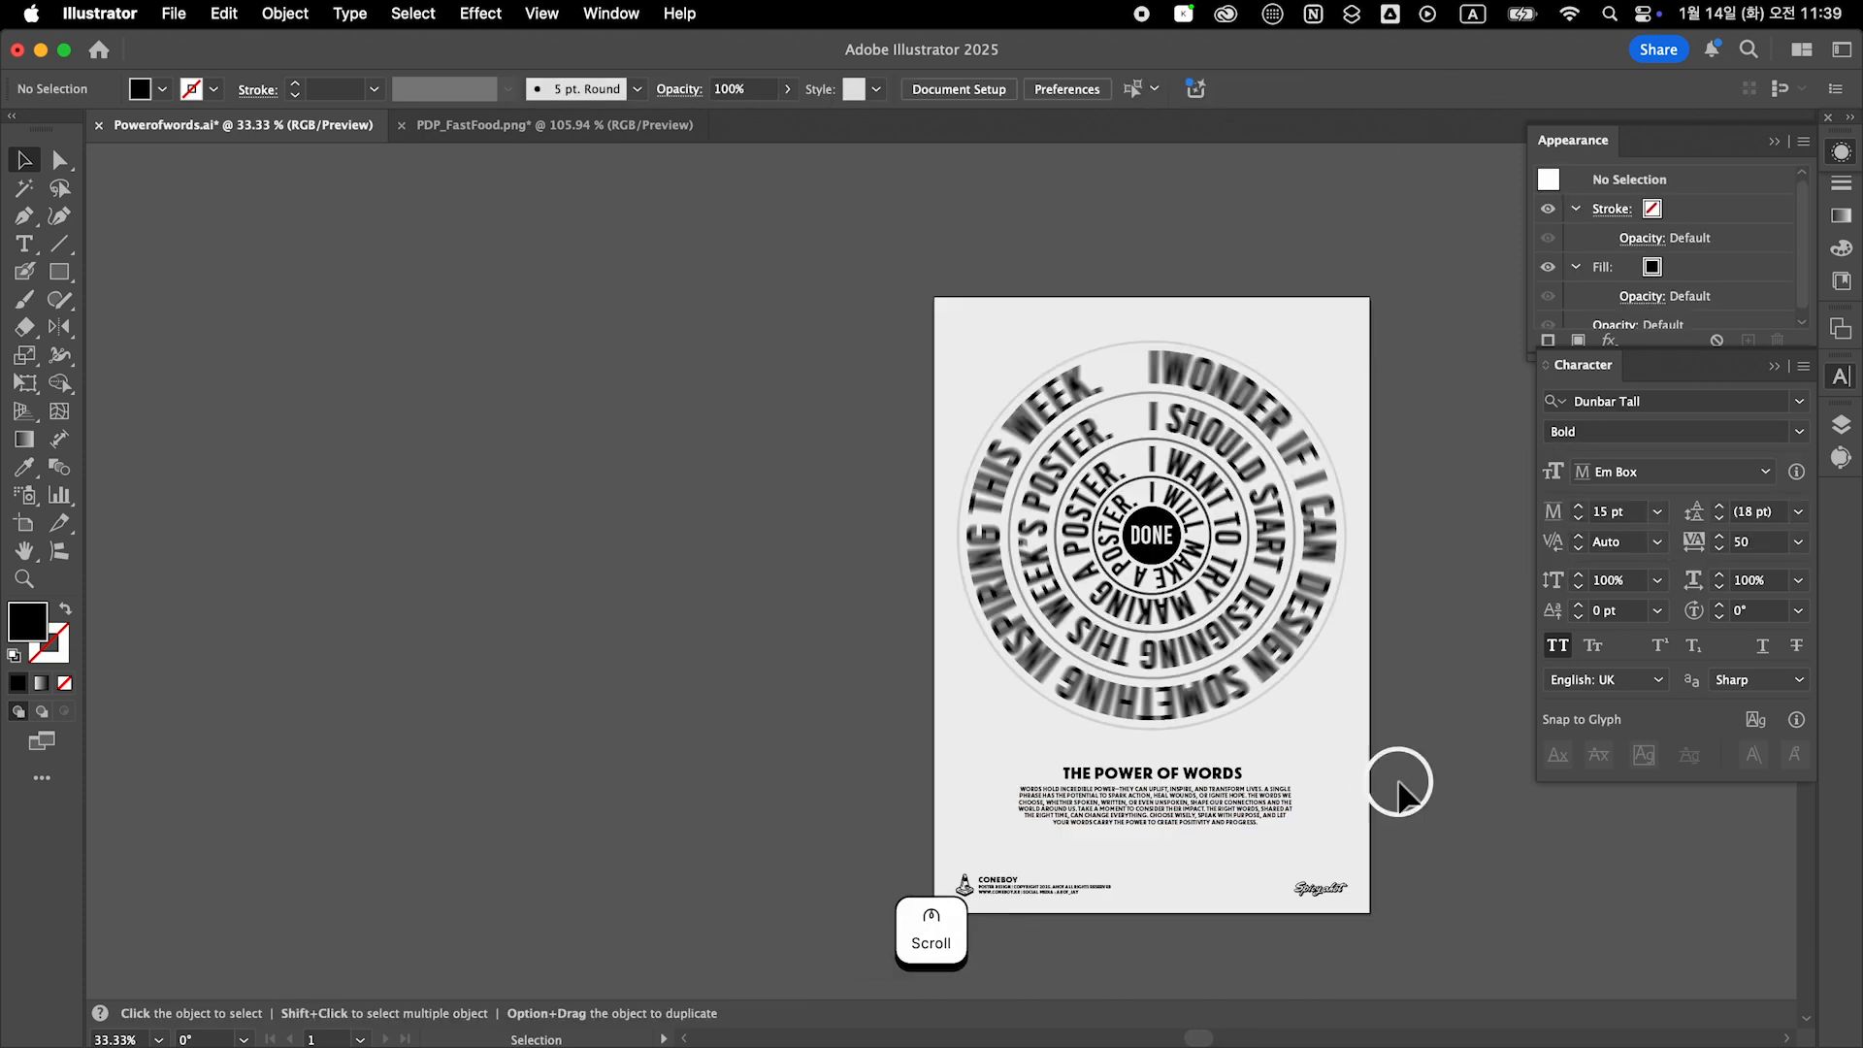
Step: Shift the title and the all-caps paragraph together slightly further down the poster
key(super+0)
drag(1022, 848, 1021, 854)
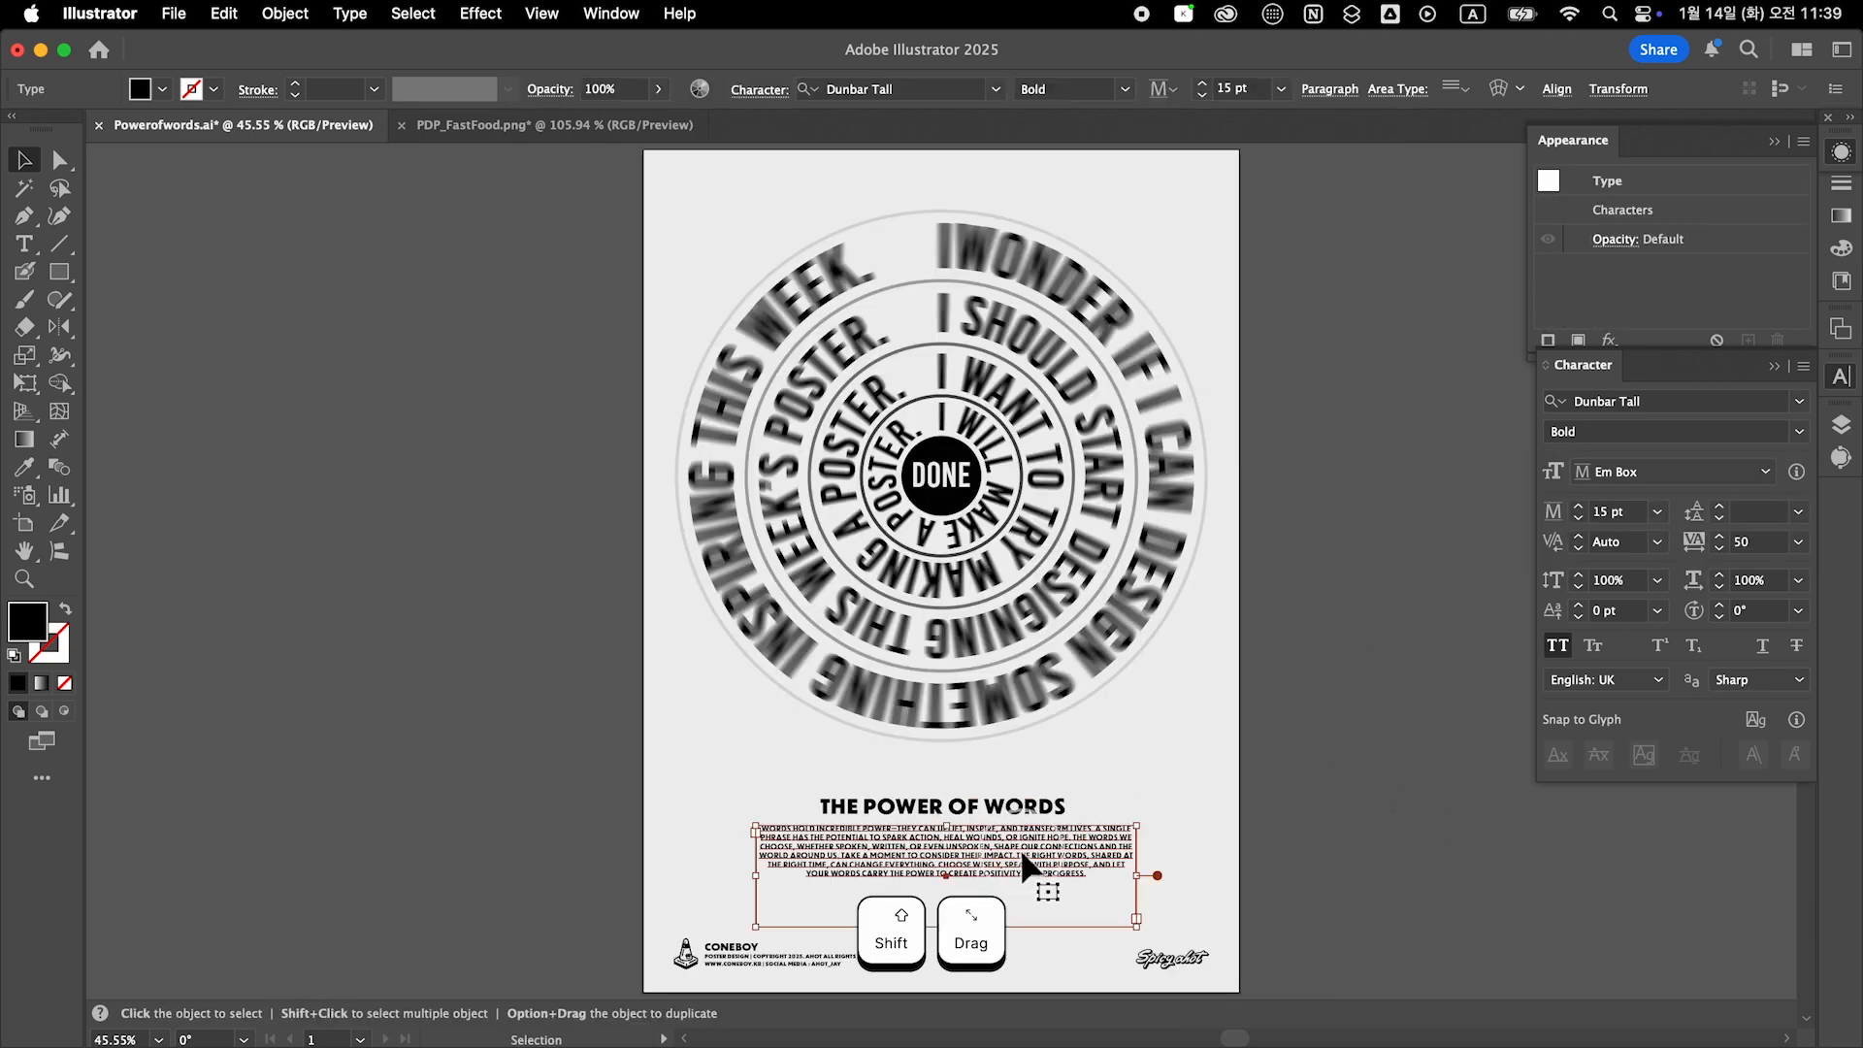
scroll(1734, 508, up, 3)
click(1201, 753)
drag(1201, 752, 1241, 759)
scroll(1249, 758, up, 4)
click(1427, 705)
scroll(1426, 704, up, 2)
key(super+0)
key(v)
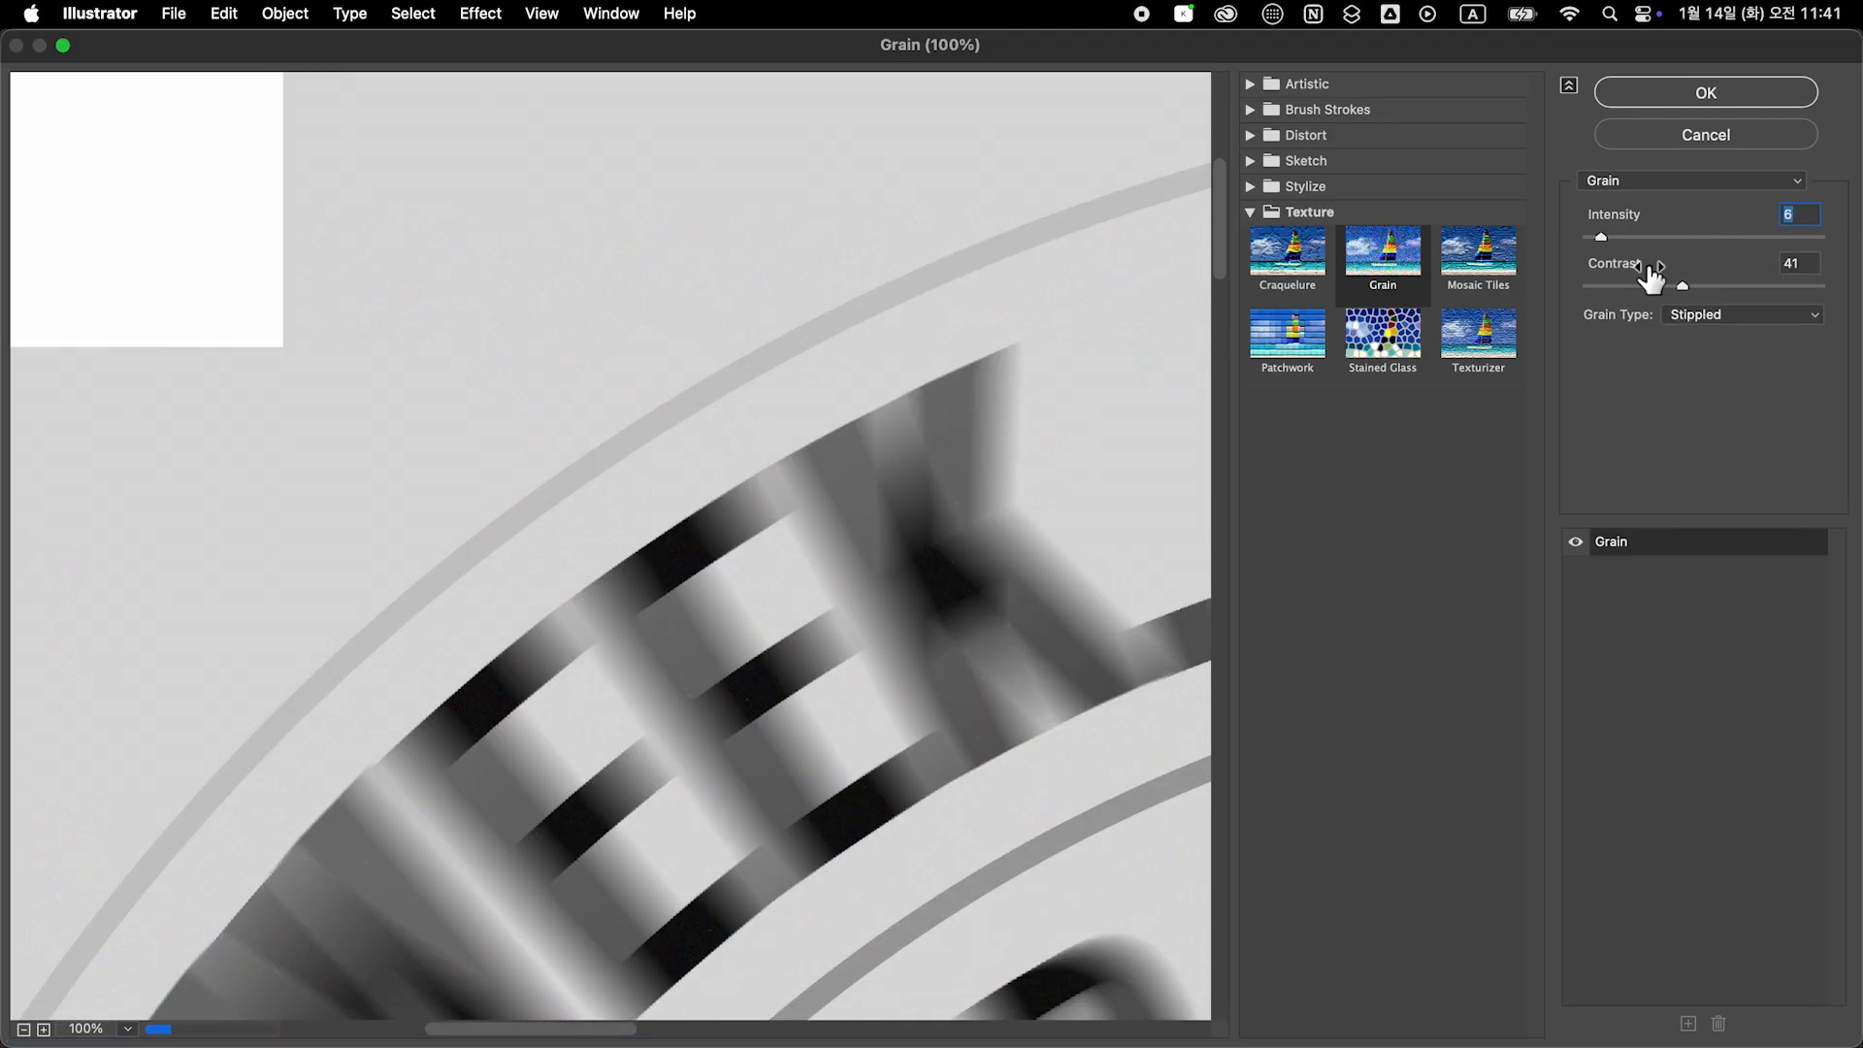
Step: Try other grain types and a different intensity in the Grain effect for the ring artwork
click(1736, 314)
click(1708, 197)
click(1722, 314)
click(1698, 292)
click(1727, 314)
drag(1601, 237, 1746, 291)
click(1725, 454)
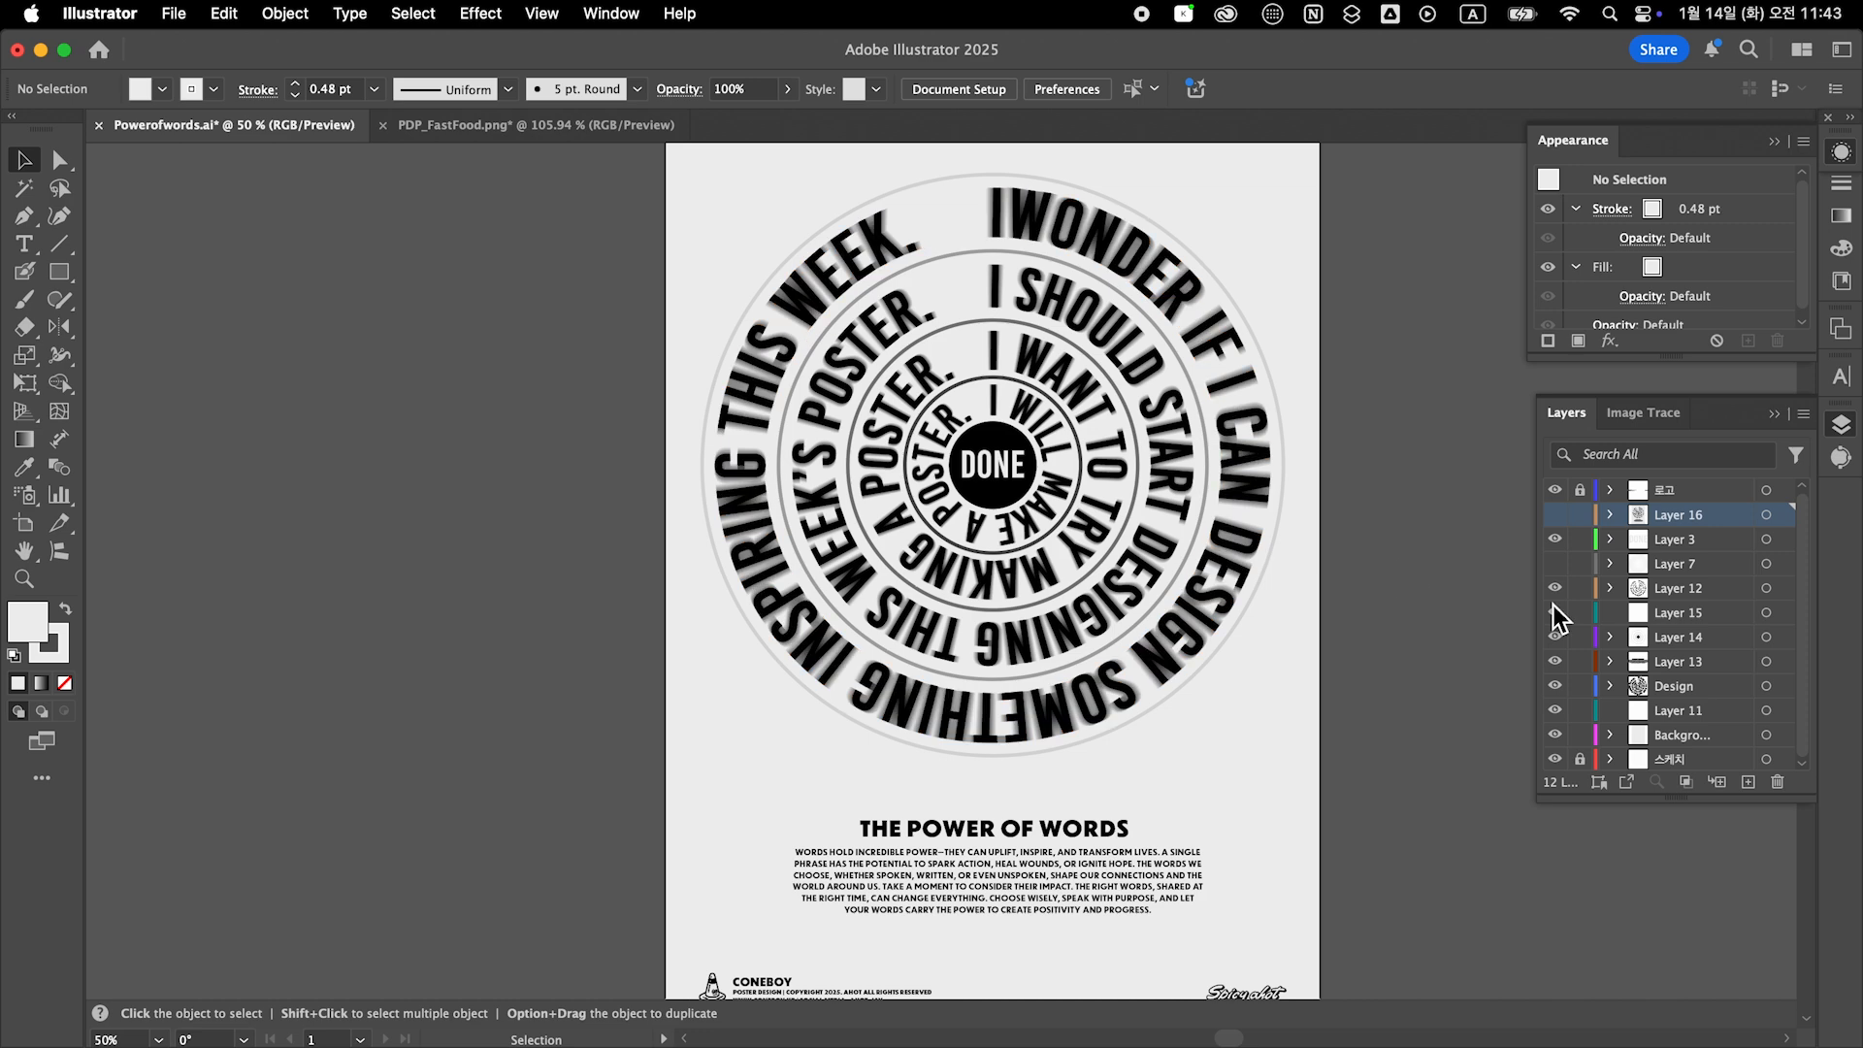
Step: Apply a Stippled Grain texture with intensity 34 and contrast 68 to the innermost sentence, and tune the grain on the outer sentences
key(super+equal)
click(1610, 341)
click(1417, 867)
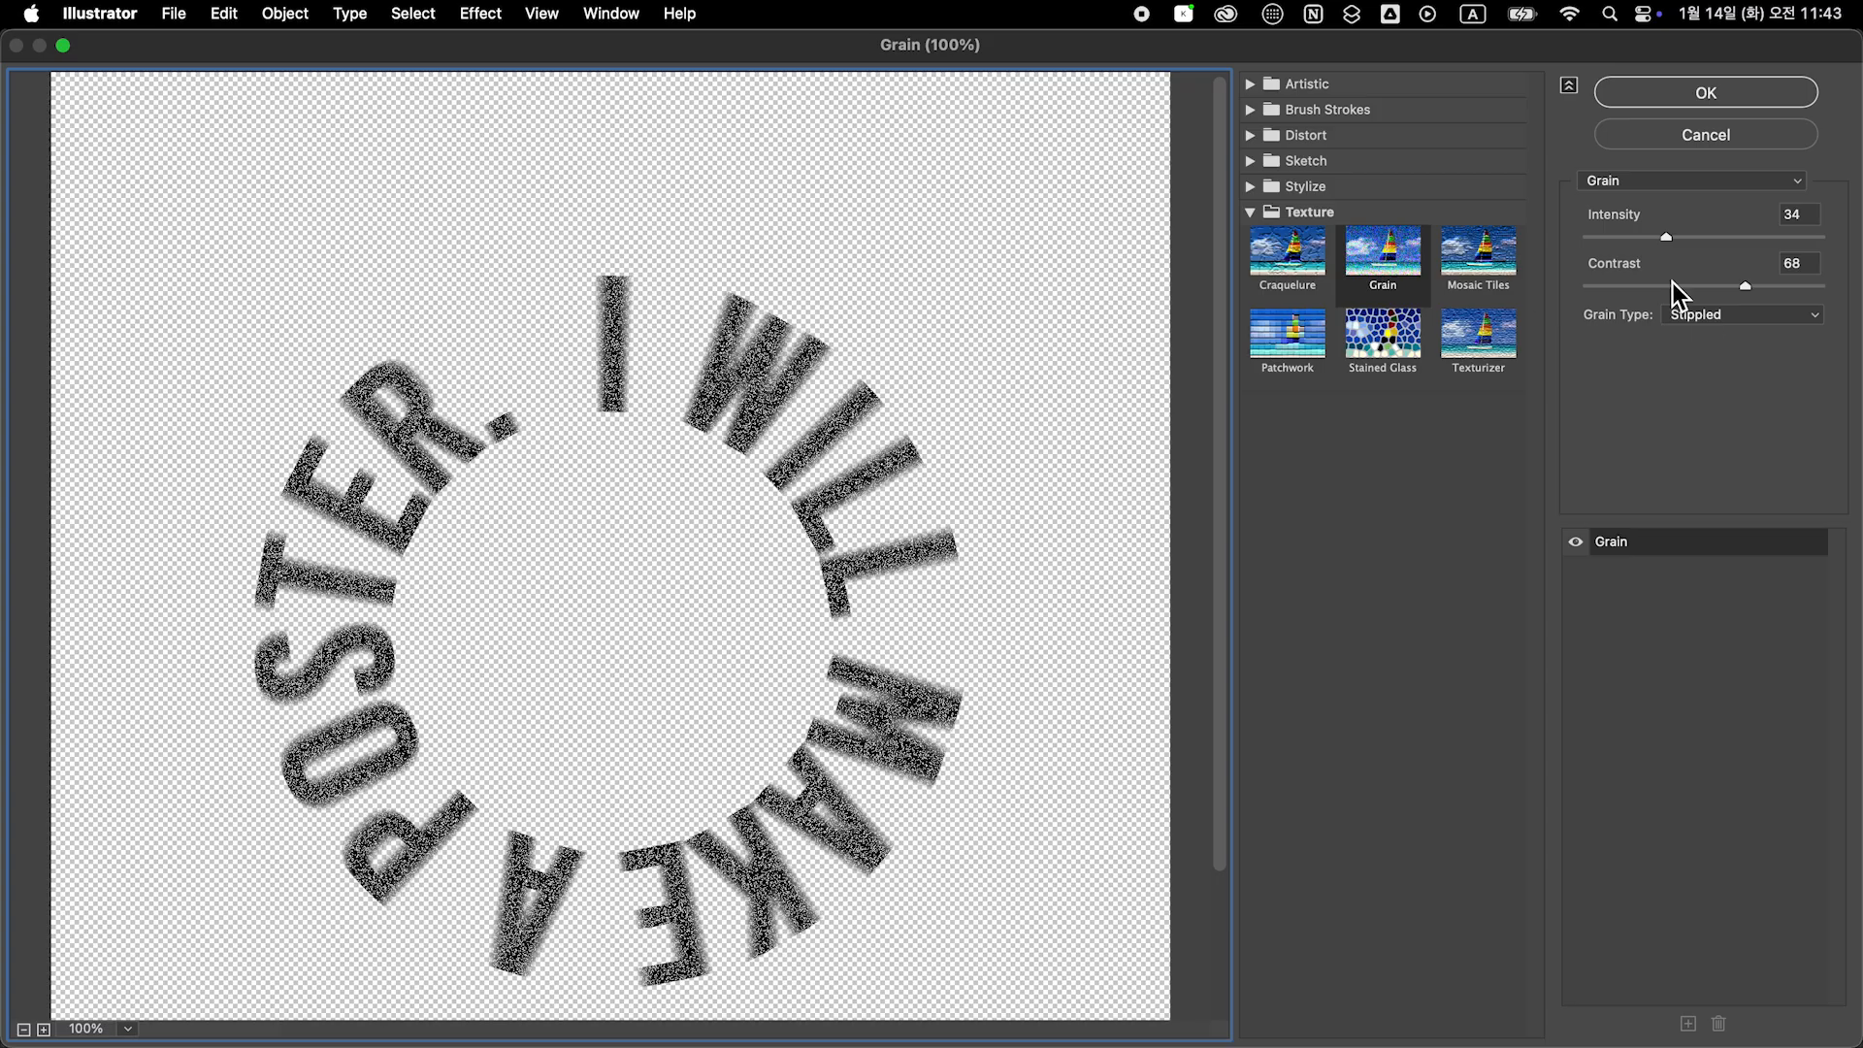
key(Return)
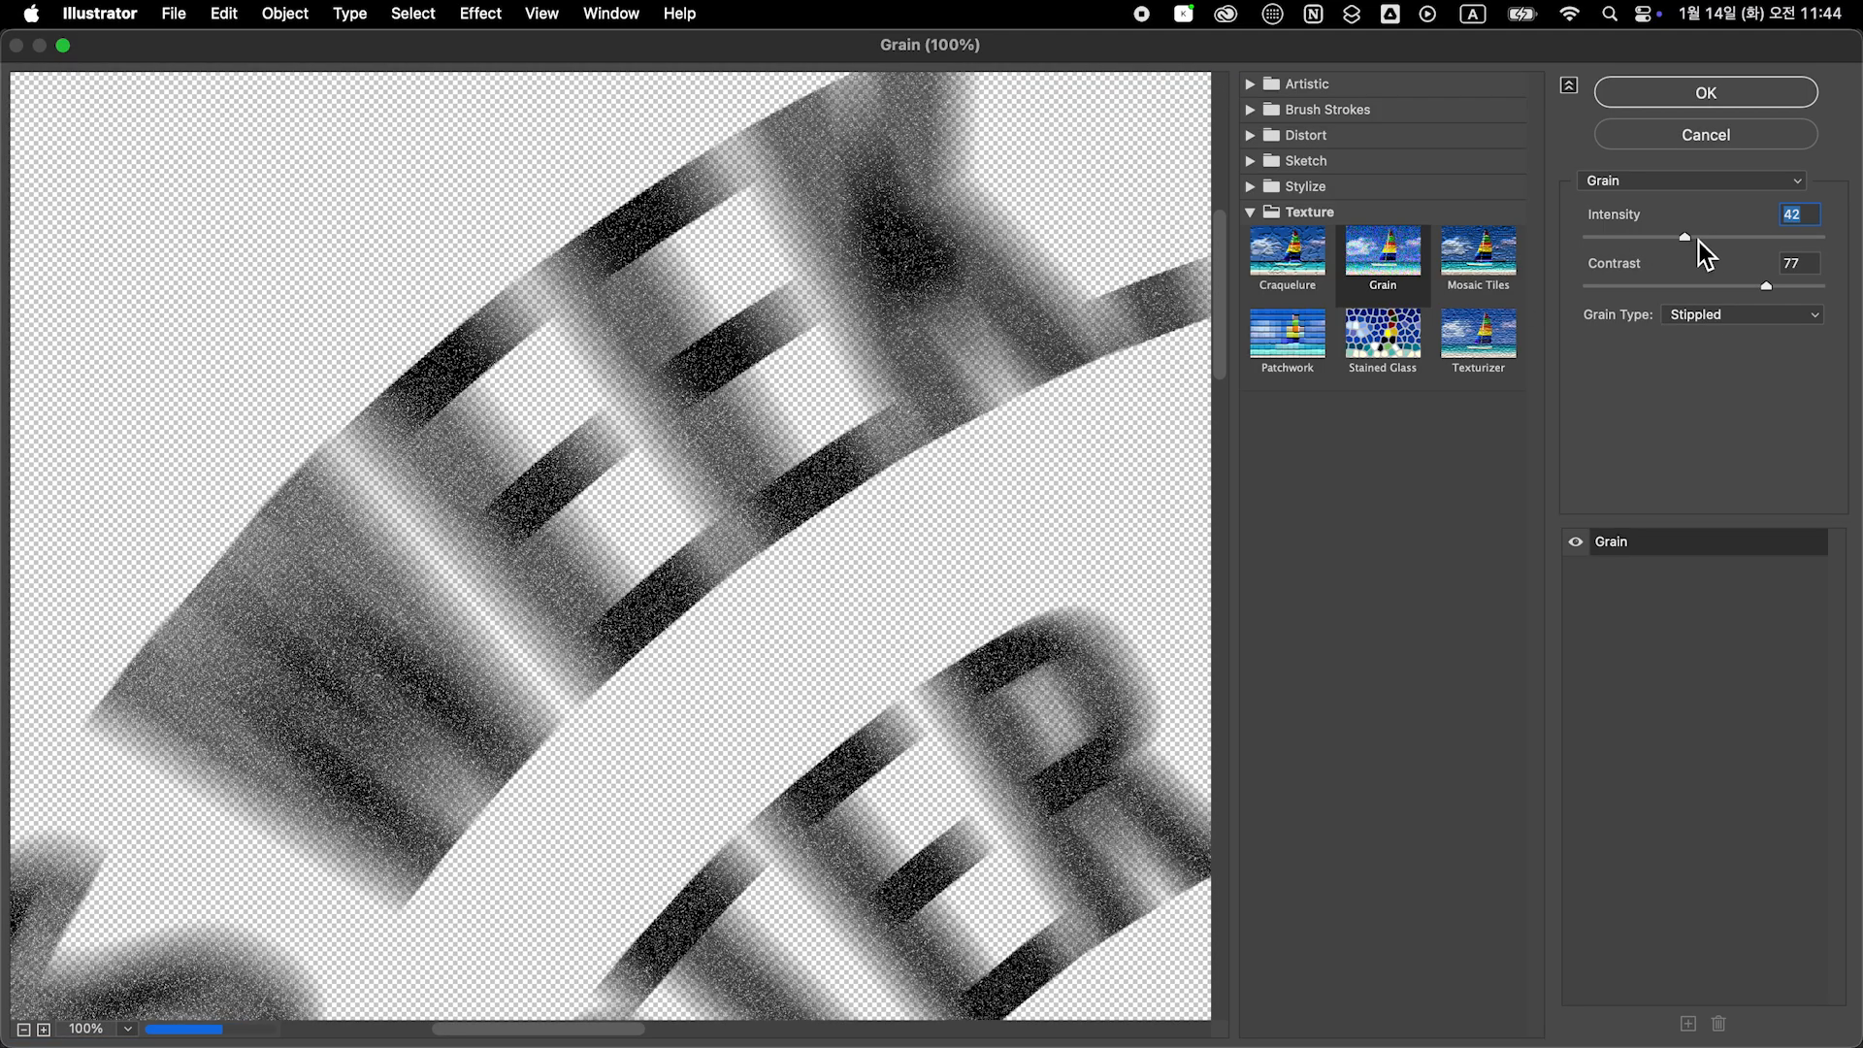
drag(1698, 240, 1687, 241)
click(1673, 288)
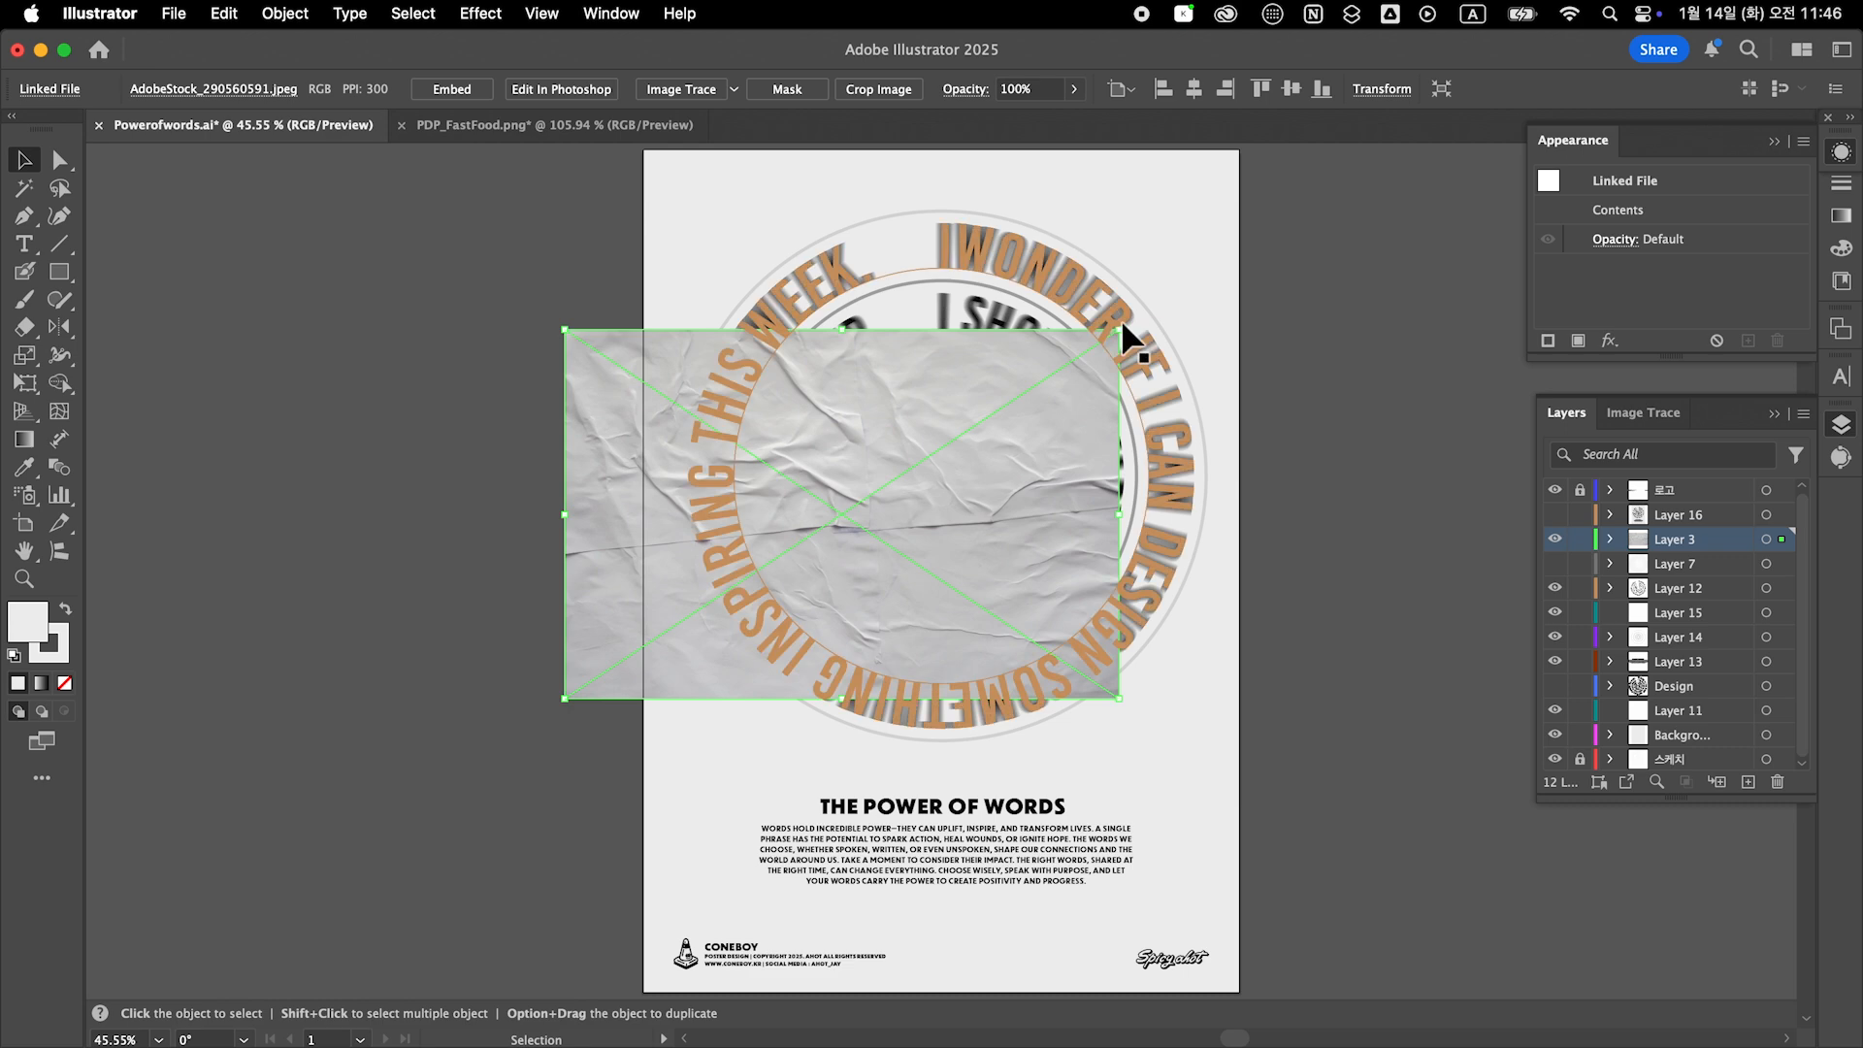
Step: Rotate the crumpled paper photo to portrait and move it onto a new layer
drag(1130, 328, 1027, 804)
key(super+x)
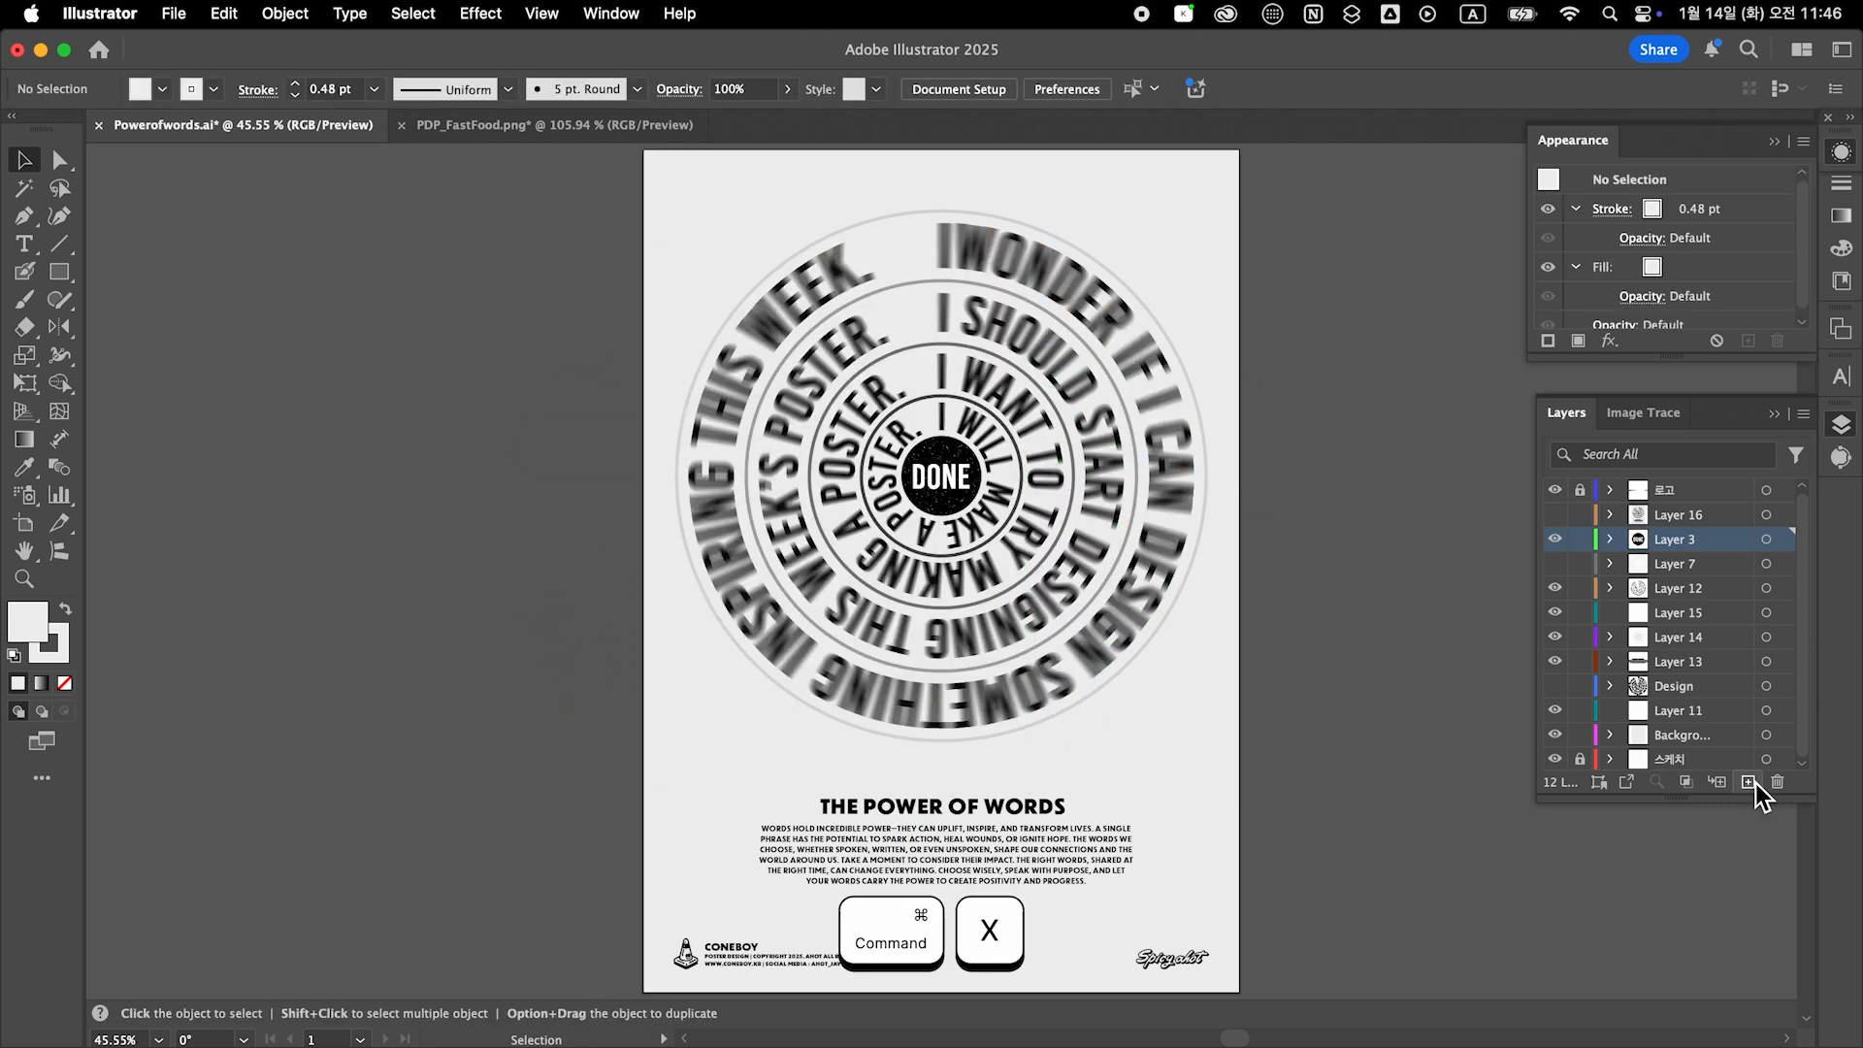
click(1747, 782)
key(super+f)
Step: Centre the paper photo on the artboard and scale it proportionally to the poster's full width
key(shift+2)
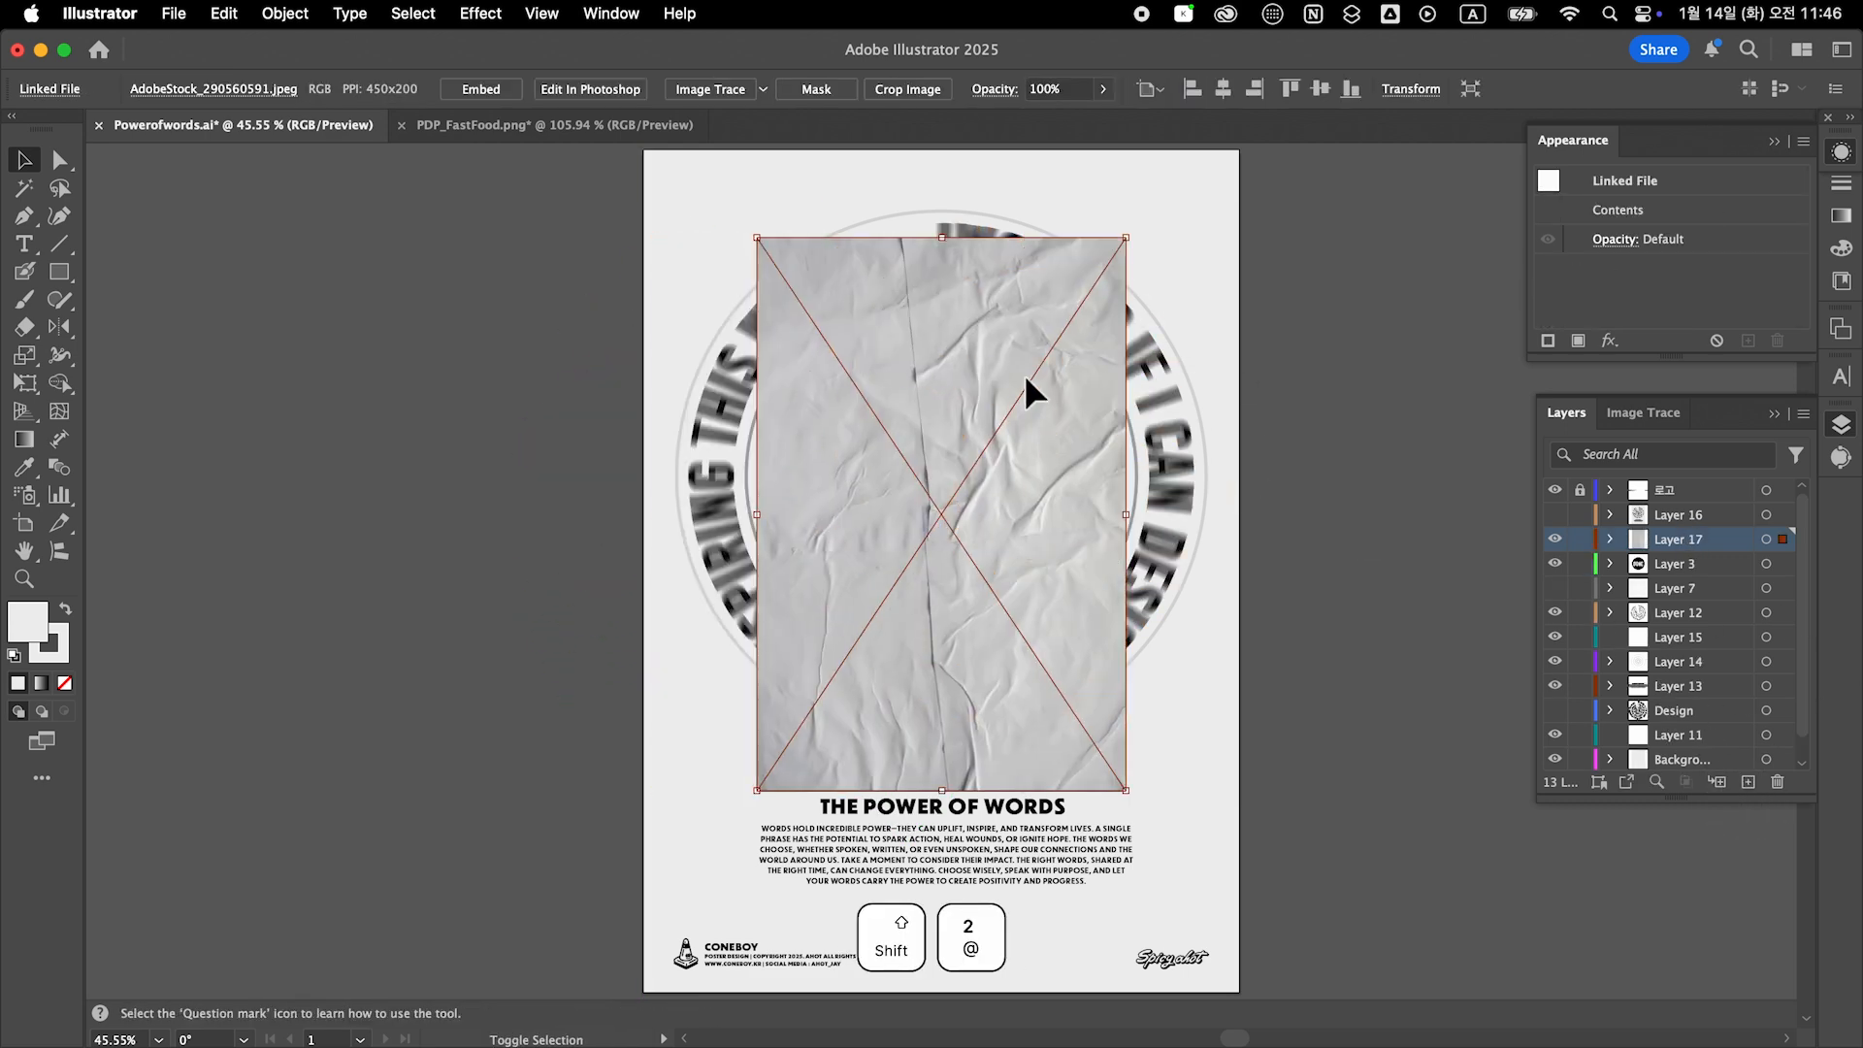
key(shift+5)
key(v)
drag(1127, 572, 1239, 563)
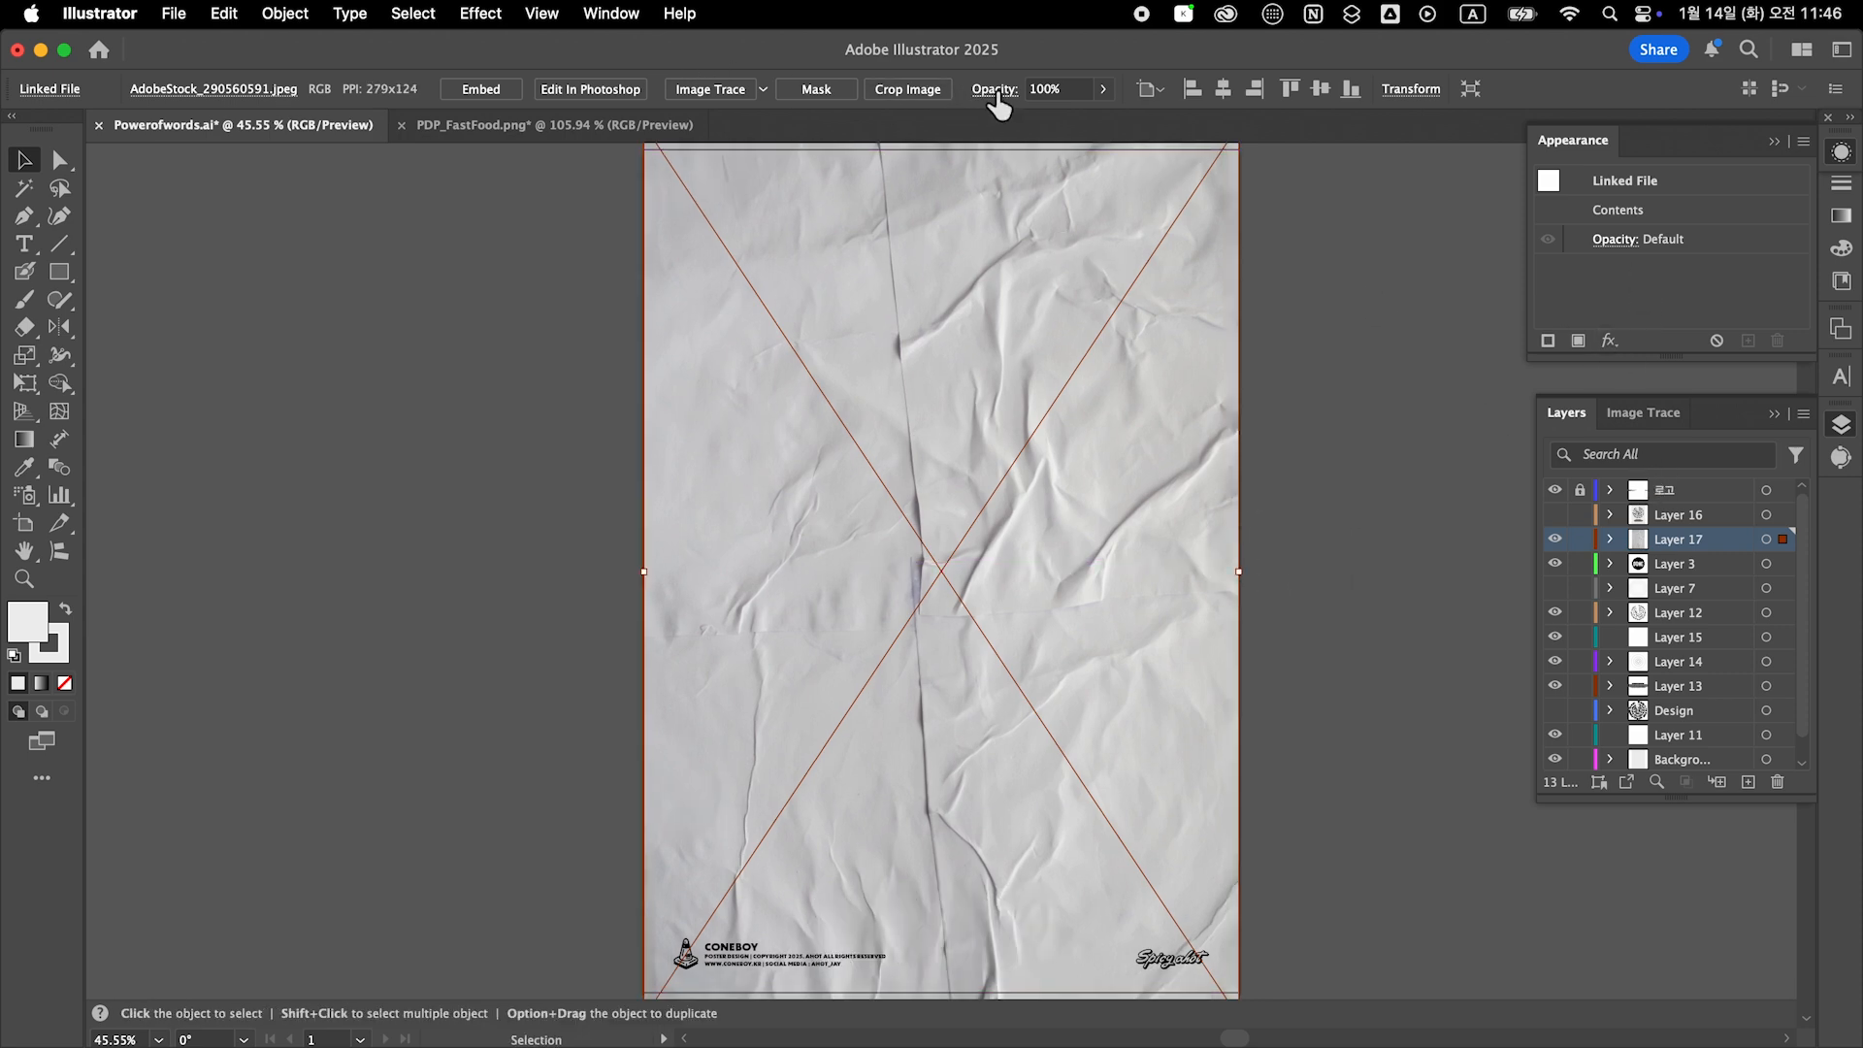
Step: Set the paper photo's blending mode to Multiply
click(990, 92)
click(801, 127)
click(825, 210)
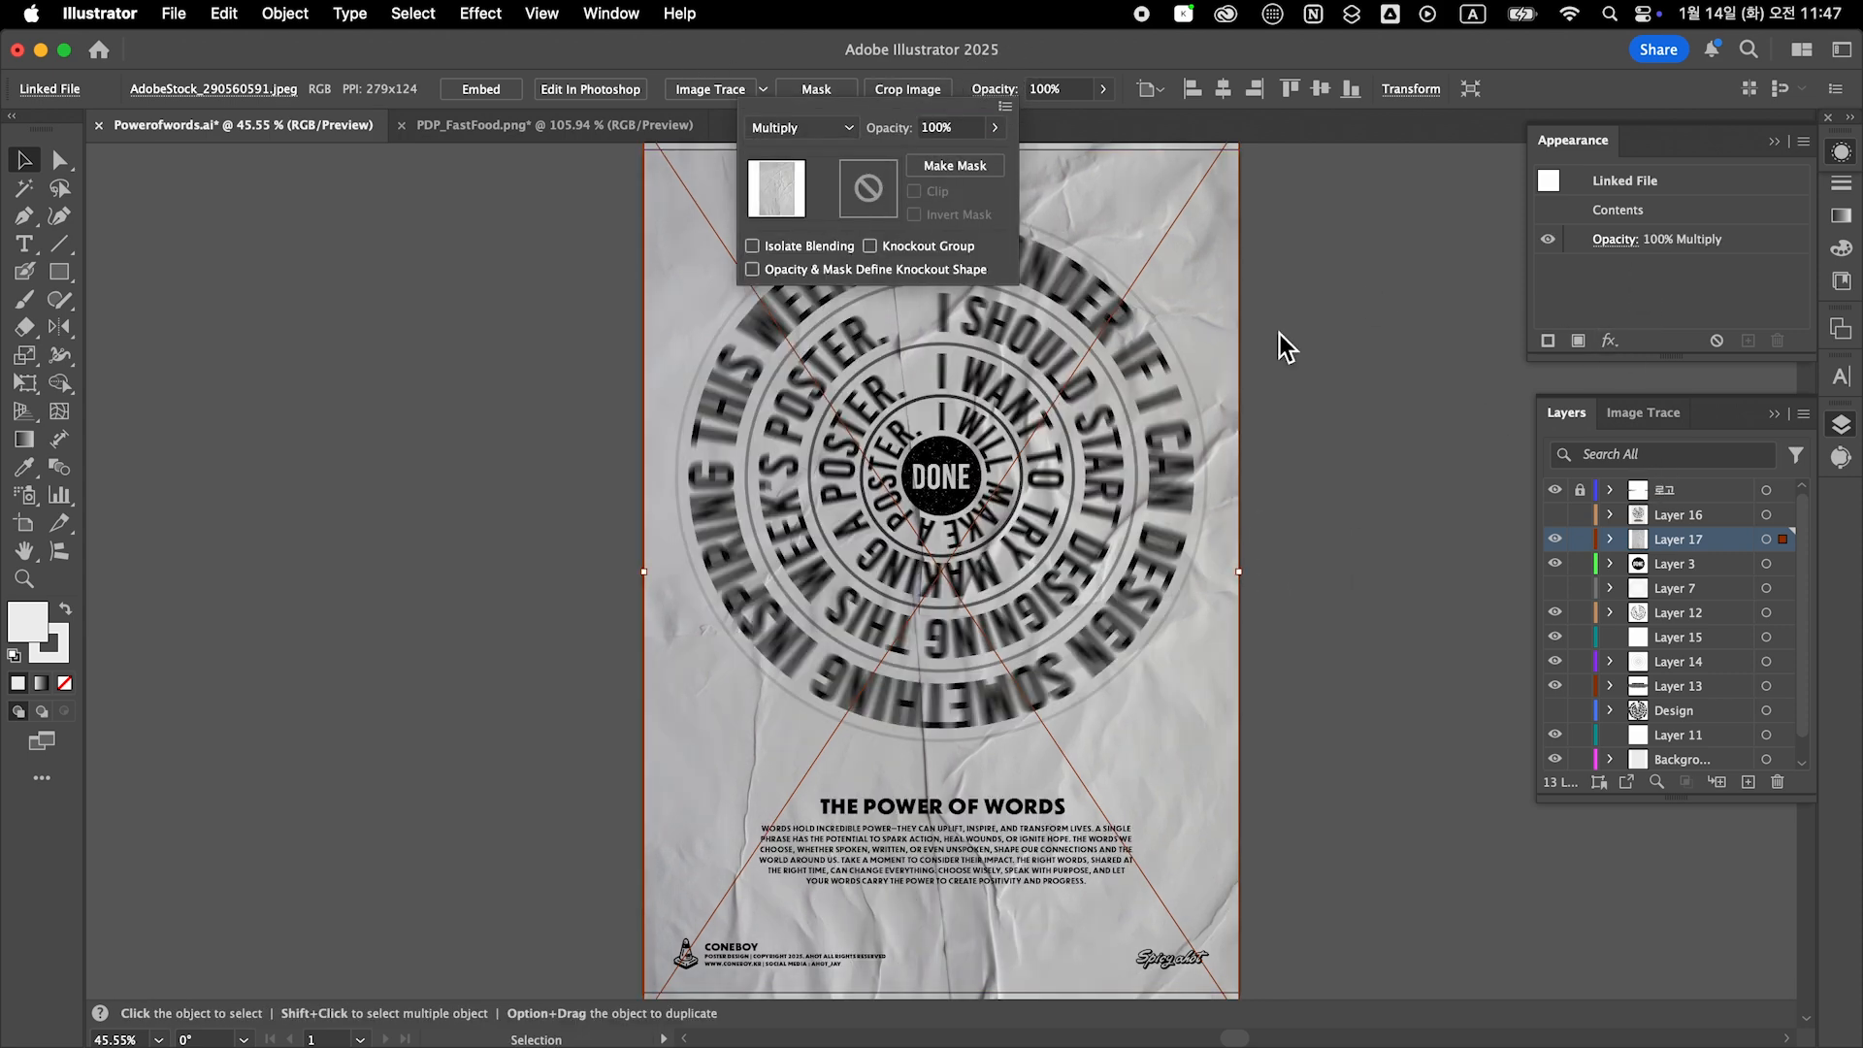
click(1366, 338)
Step: Examine the multiplied paper texture over the poster and its overhang beyond the artboard edge
drag(1347, 298, 1336, 427)
scroll(1336, 427, down, 1)
drag(1334, 505, 1342, 456)
alt+scroll(1290, 448, up, 1)
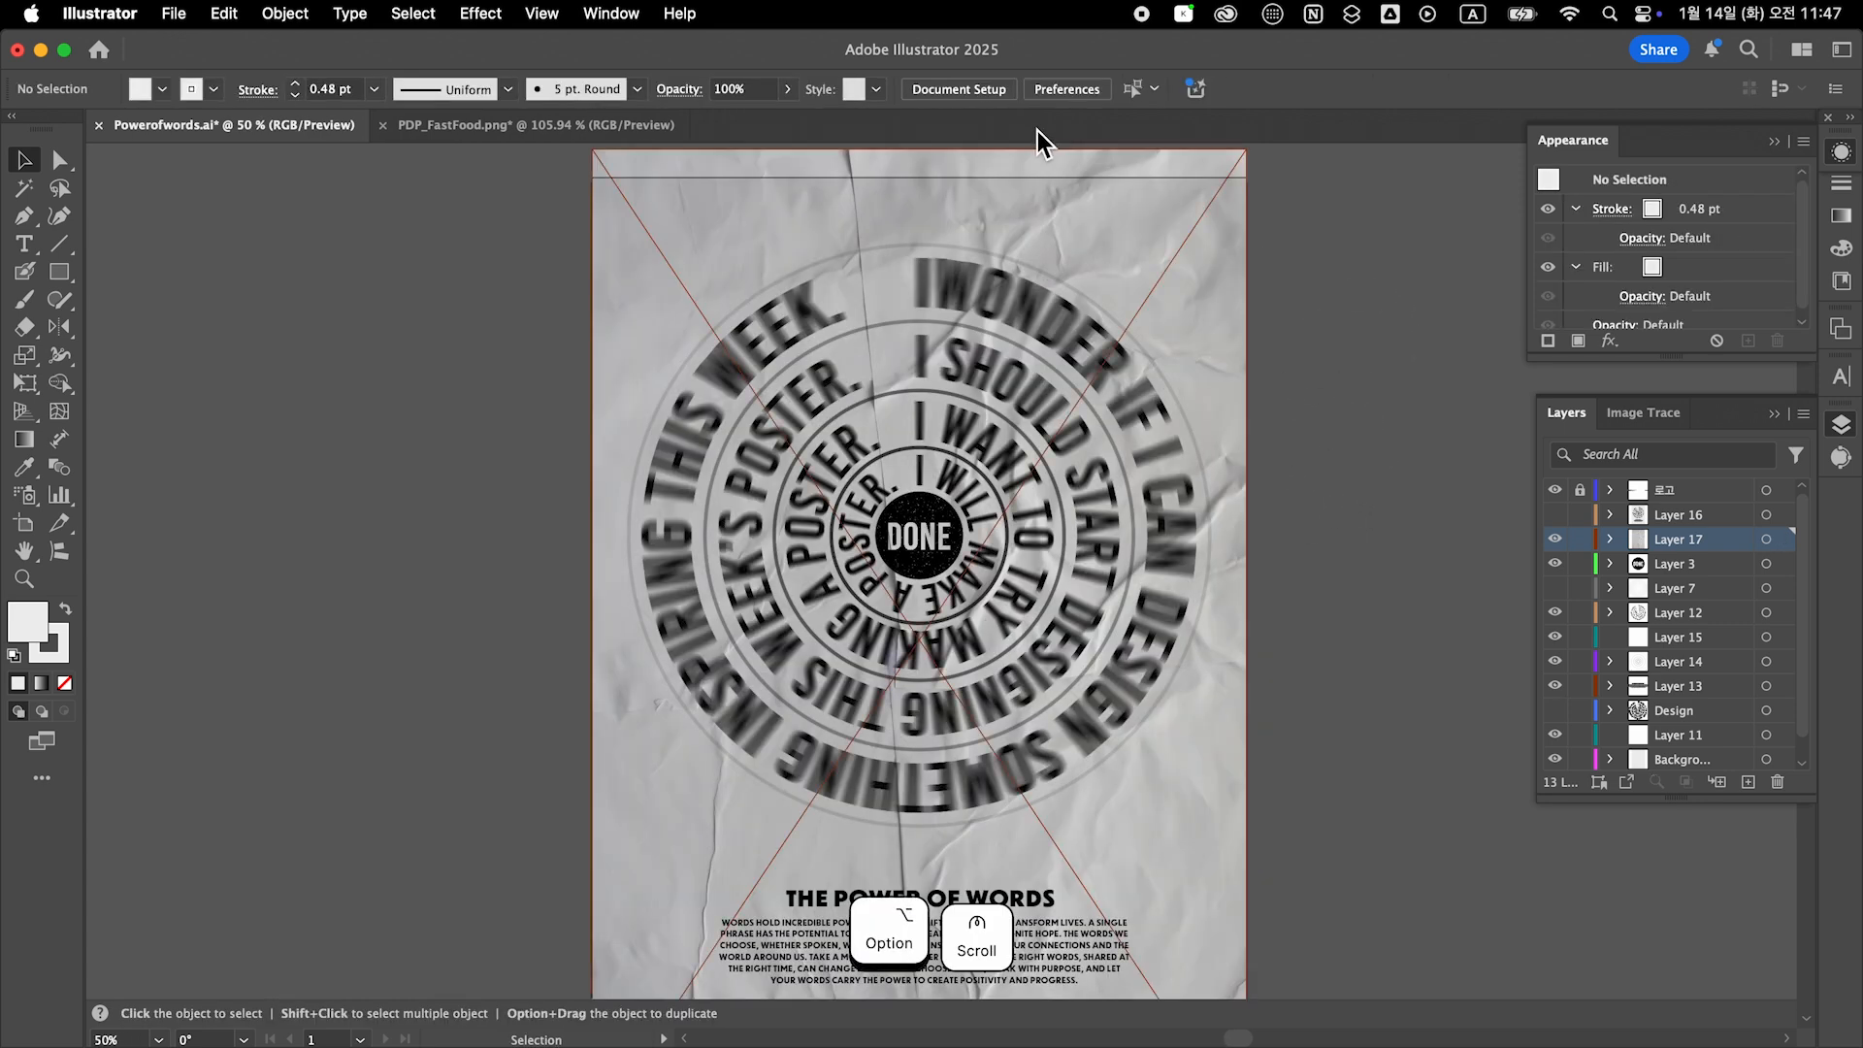
drag(1184, 269, 1204, 487)
click(1213, 402)
drag(1354, 427, 1374, 291)
click(1374, 301)
drag(1375, 306, 1345, 457)
Step: Create a 420 × 594 mm rectangle matching the artboard as the clipping shape
key(shift+o)
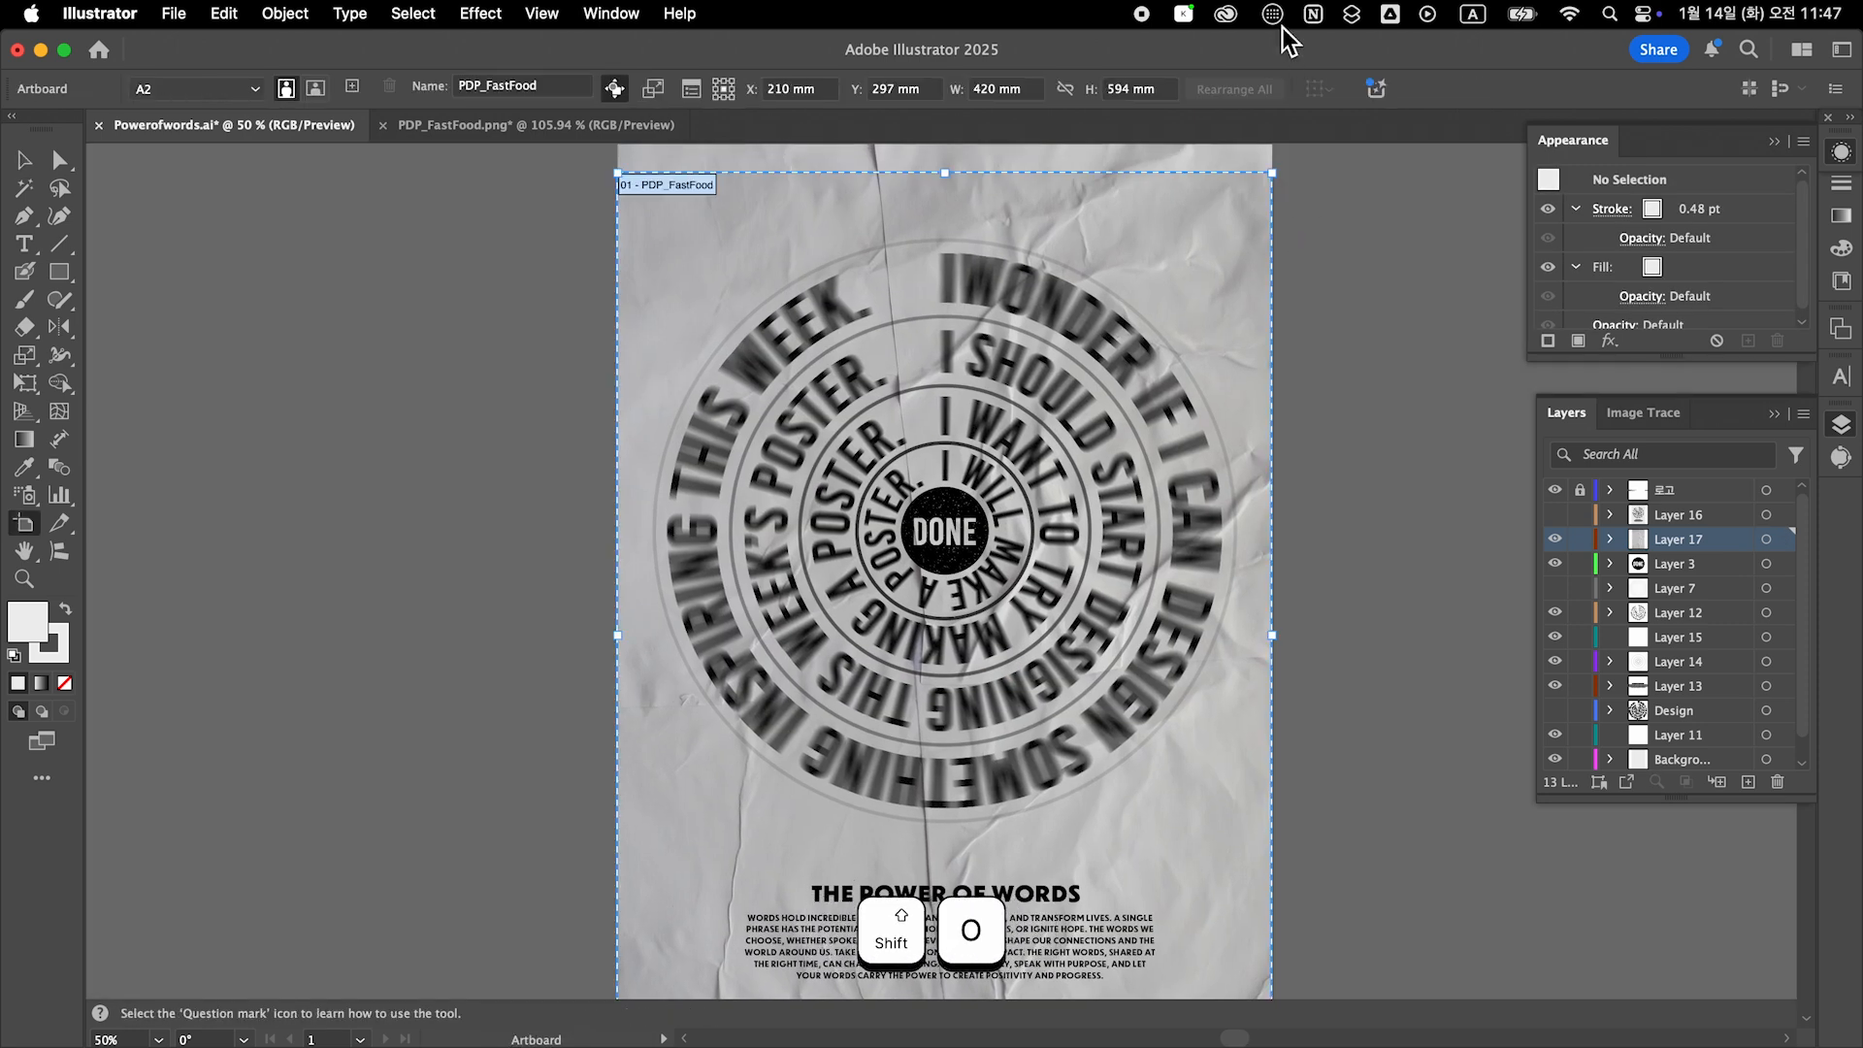
key(v)
key(m)
click(1345, 424)
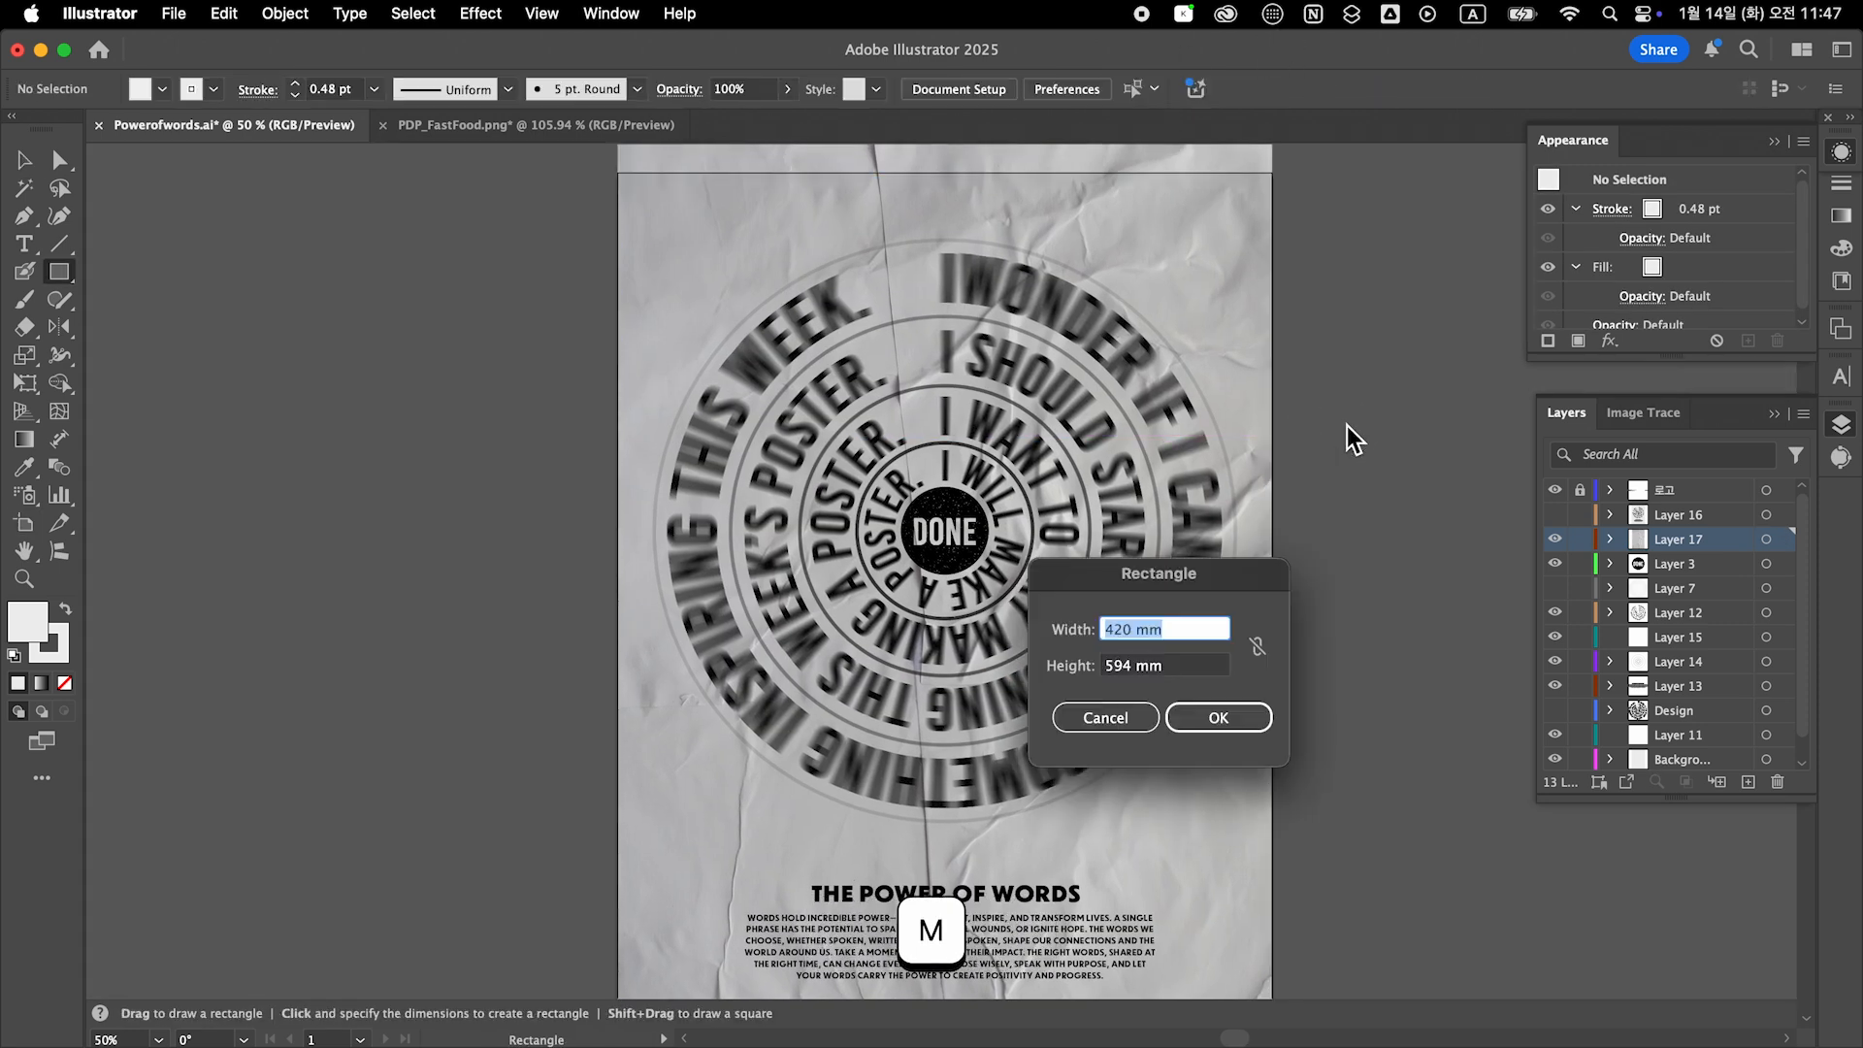
key(Return)
key(v)
Step: Clip the paper photo to the artboard-sized rectangle with a clipping mask
scroll(1277, 324, up, 2)
shift+click(1239, 283)
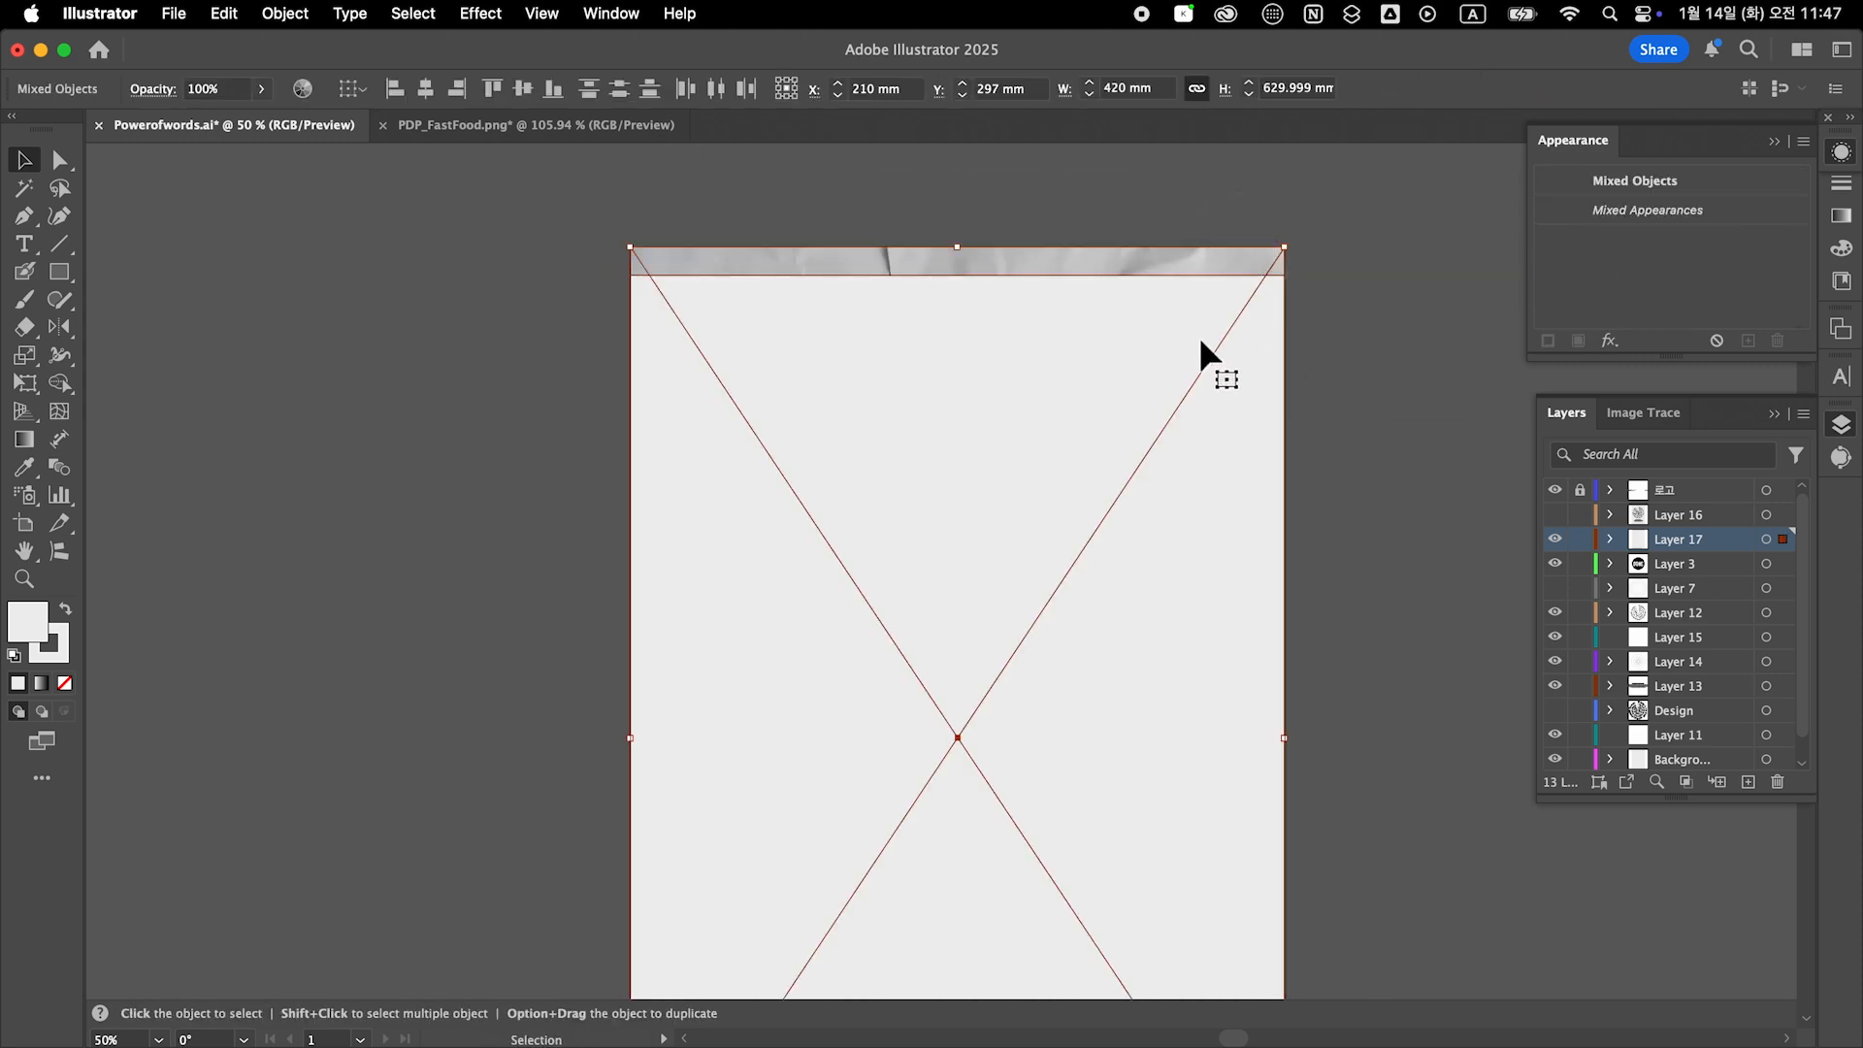
right_click(1203, 347)
click(1333, 744)
key(v)
click(1378, 441)
Step: Check the paper photo inside its clip group and view the whole poster
double_click(1246, 355)
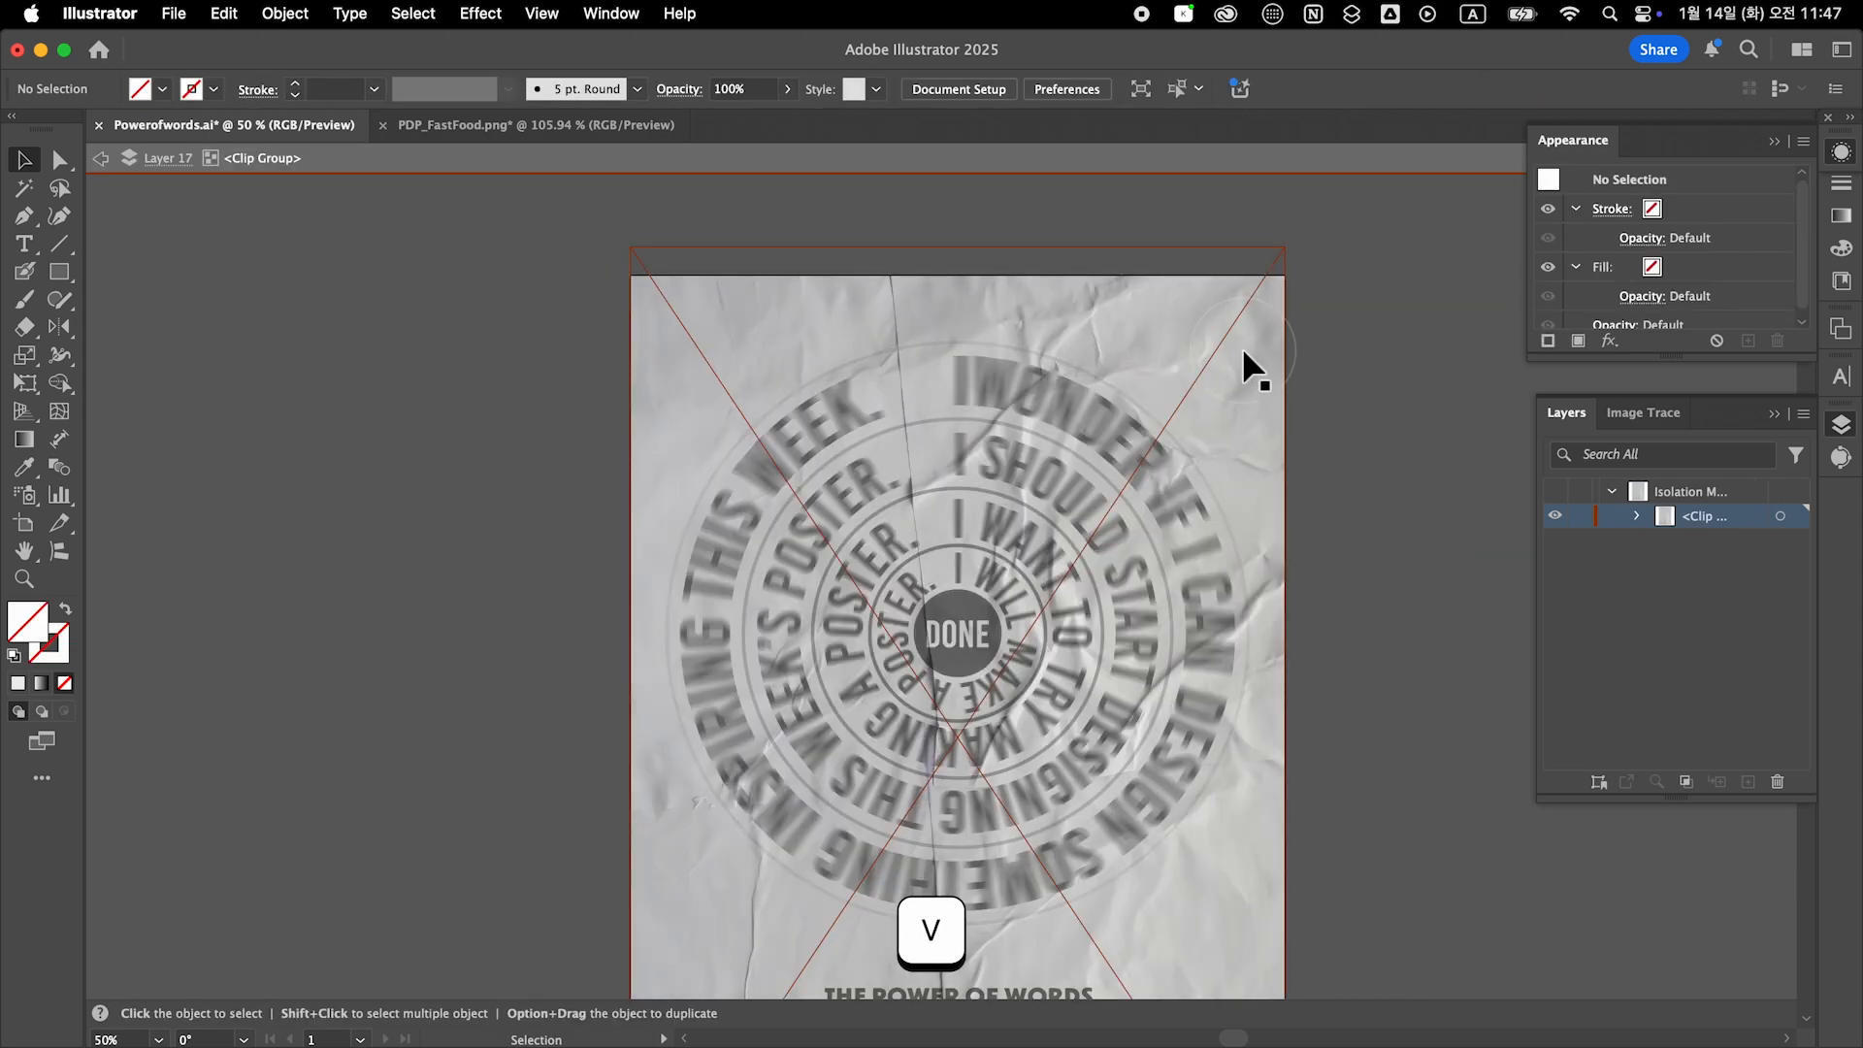
double_click(1223, 349)
click(1159, 349)
click(1358, 441)
scroll(1359, 636, down, 1)
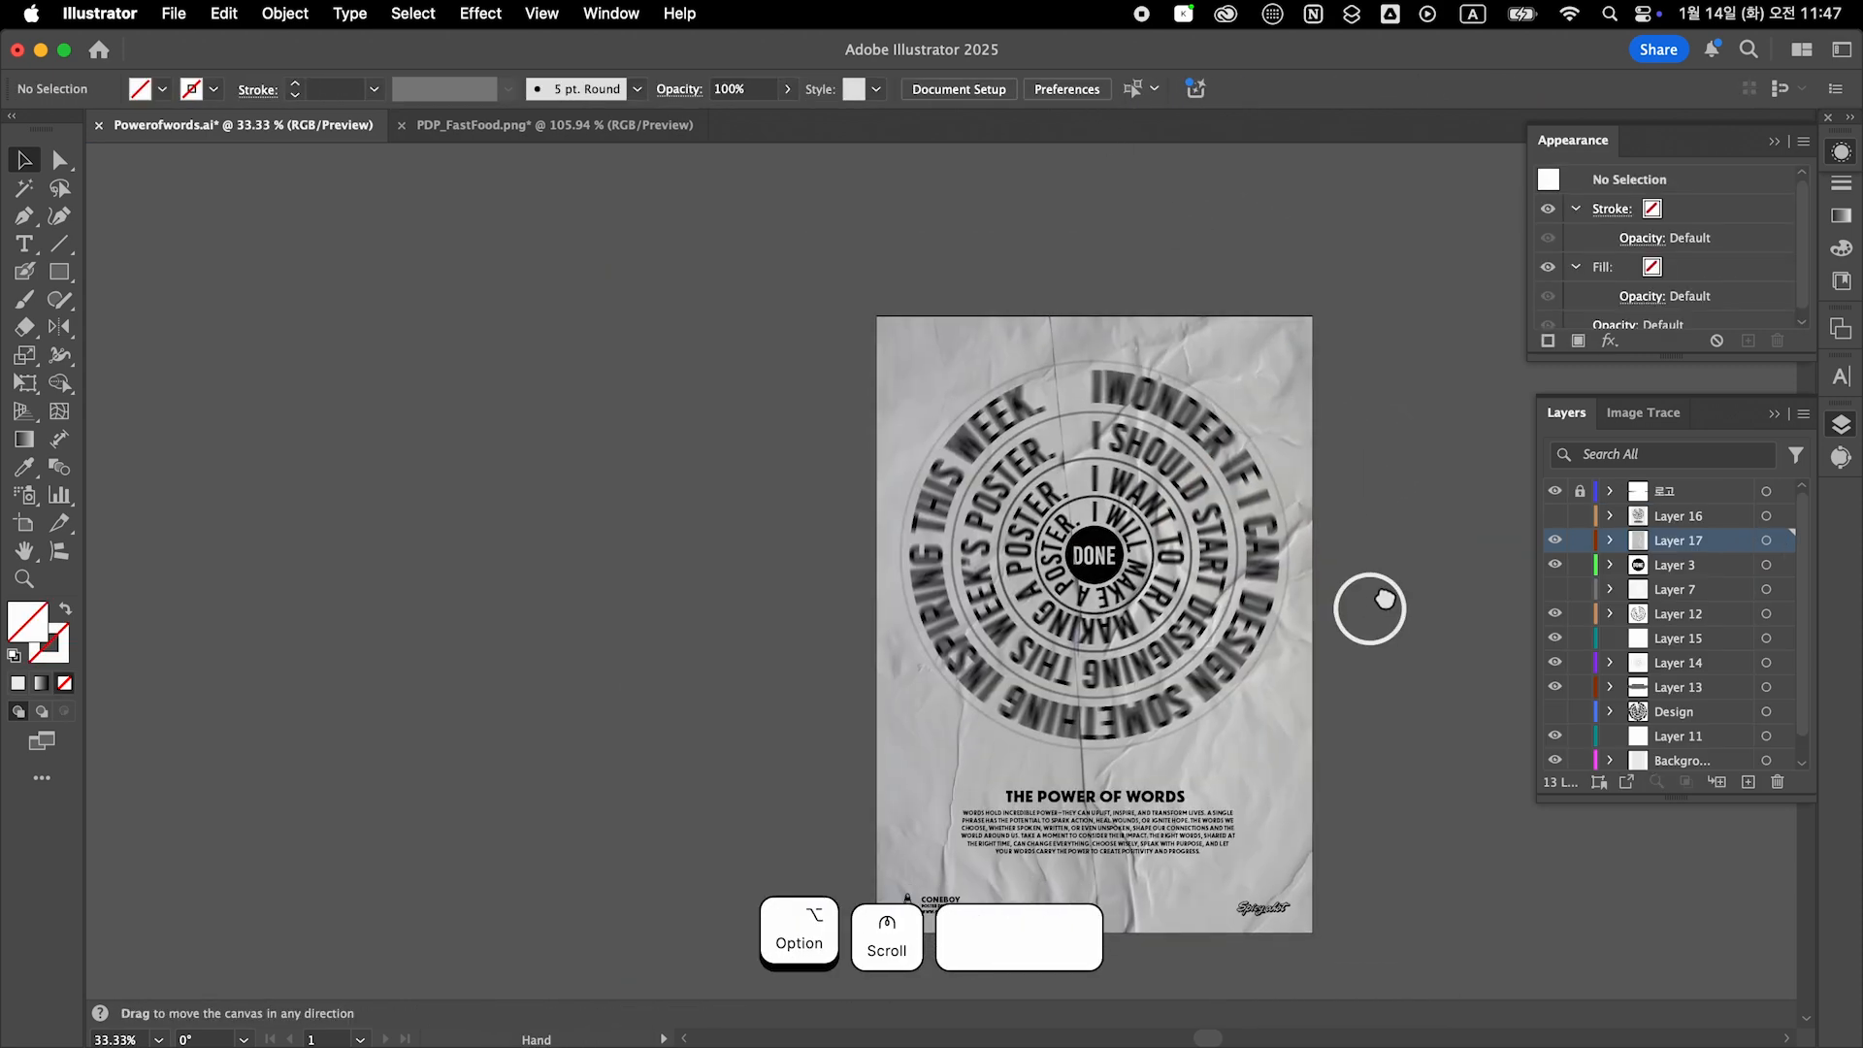
key(super+0)
key(v)
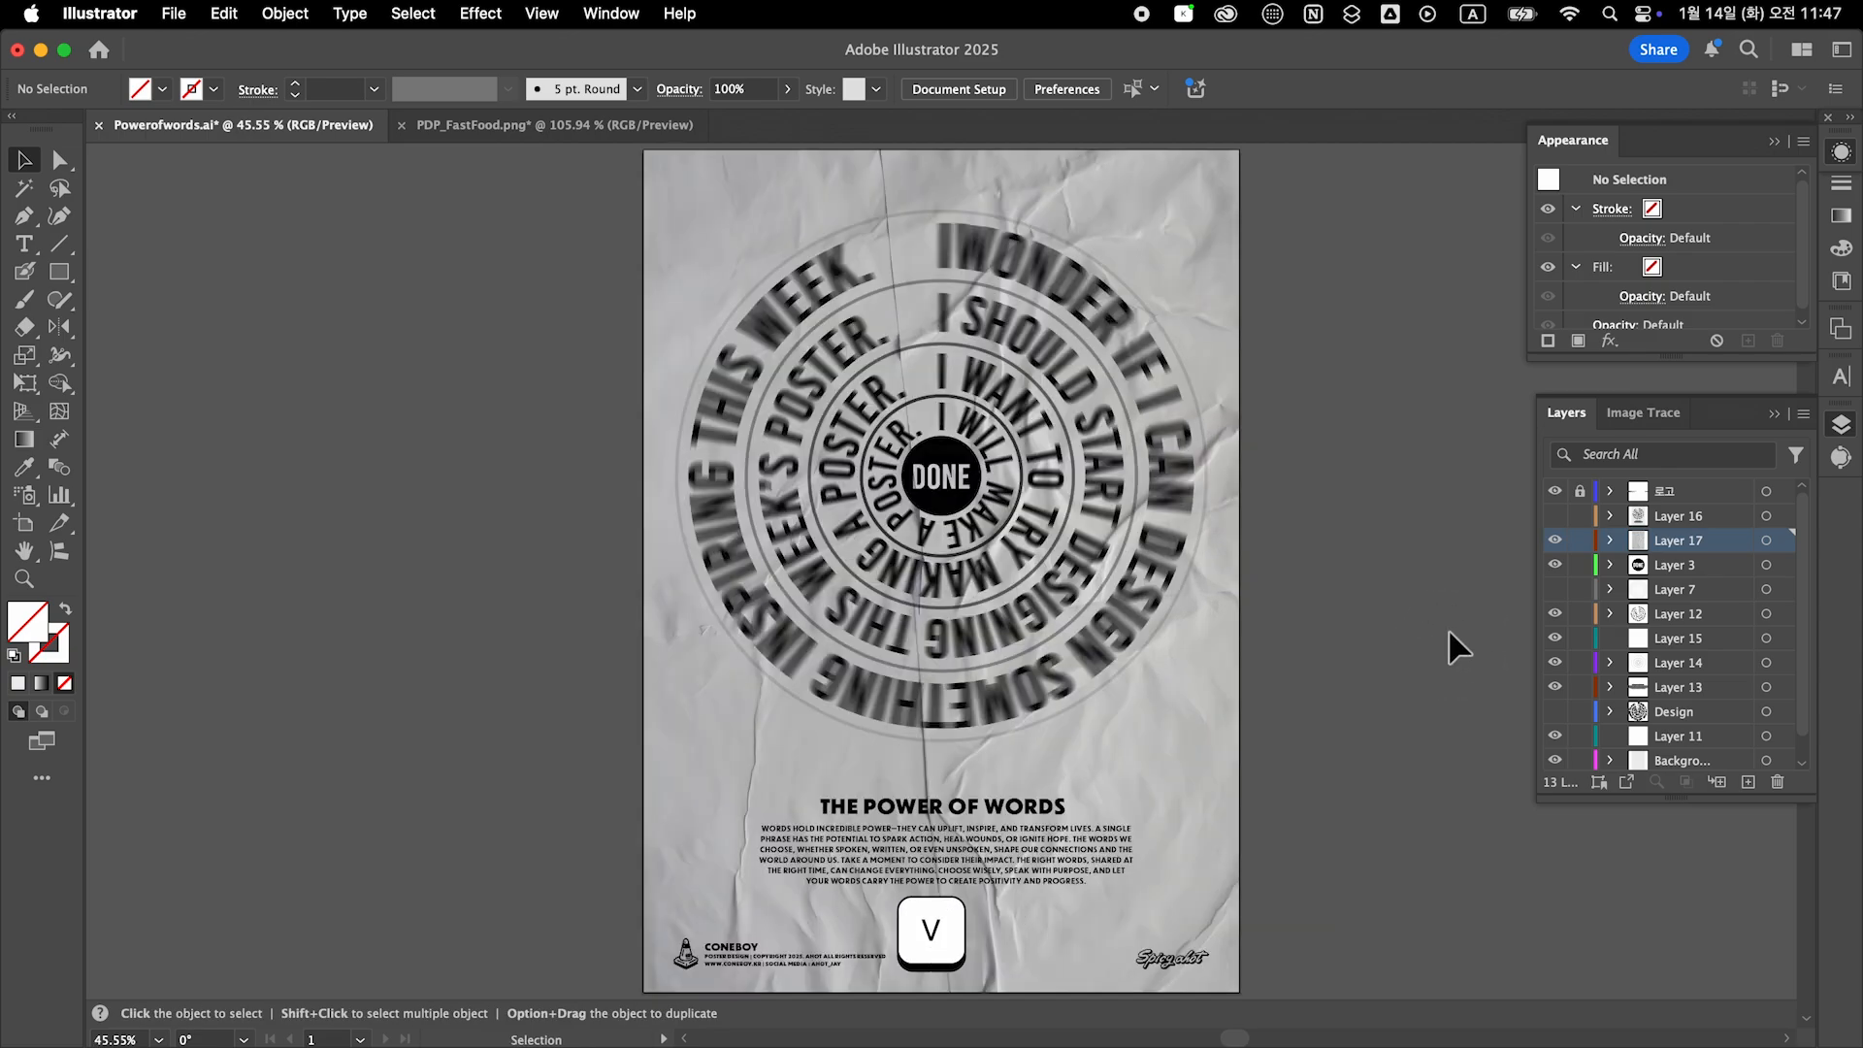